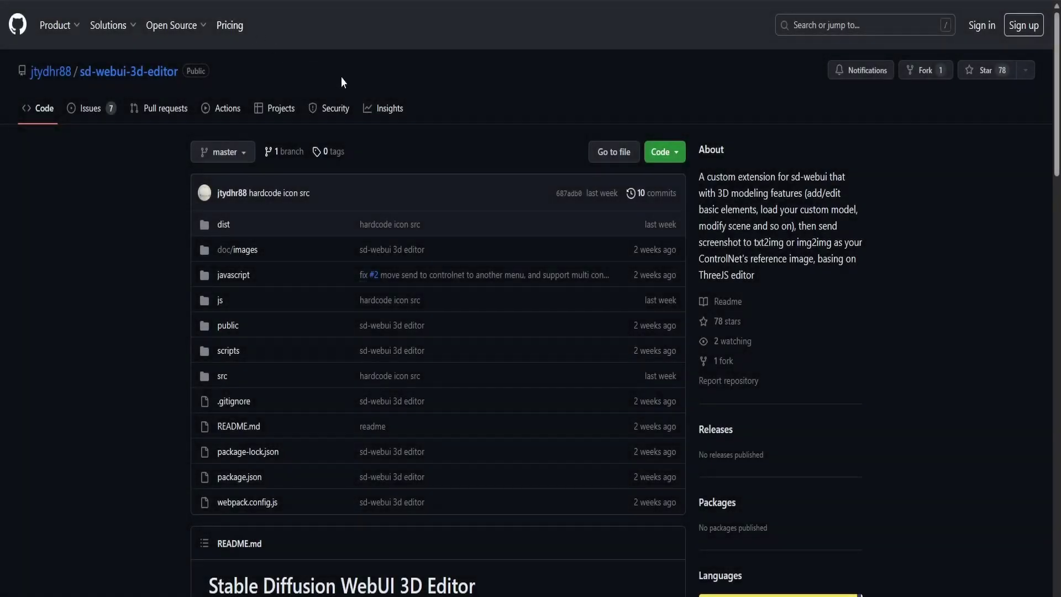
Copy the HTTPS clone URL of the sd-webui-3d-editor repository
scroll(432, 120, down, 8)
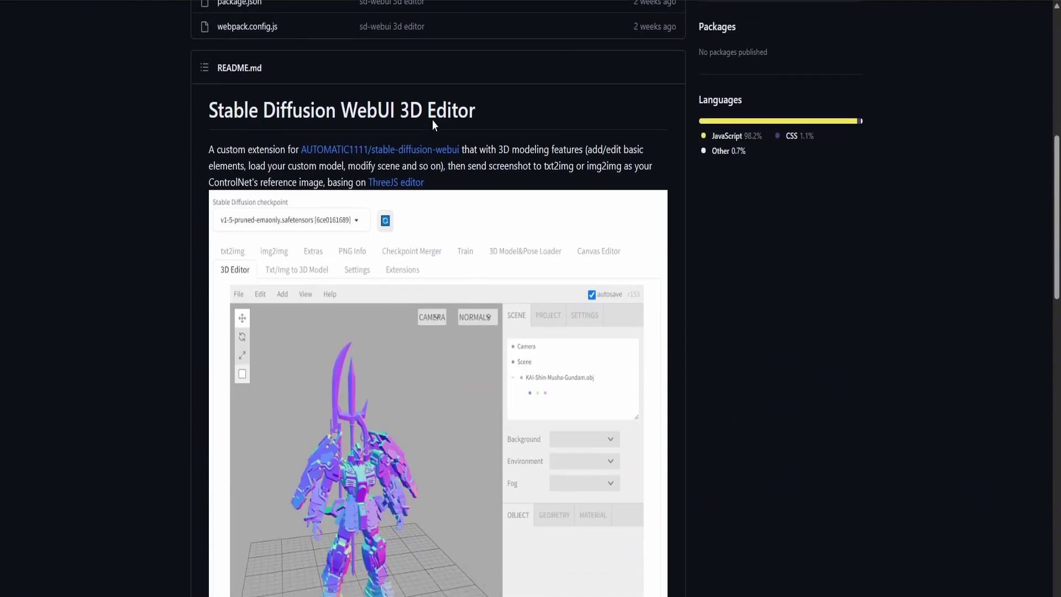
scroll(468, 280, down, 8)
scroll(469, 281, up, 8)
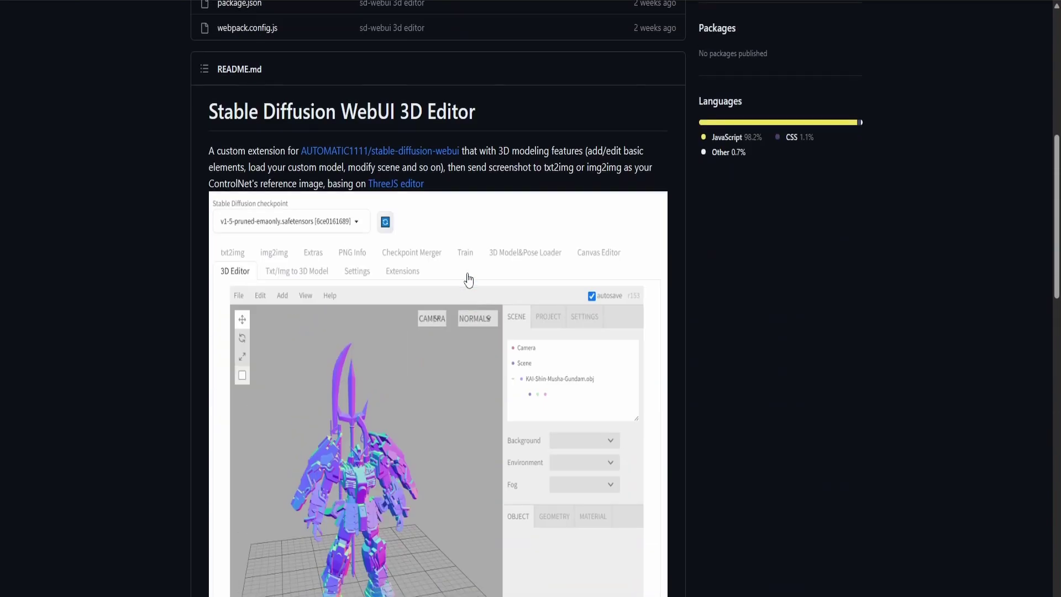
scroll(469, 279, up, 8)
click(658, 151)
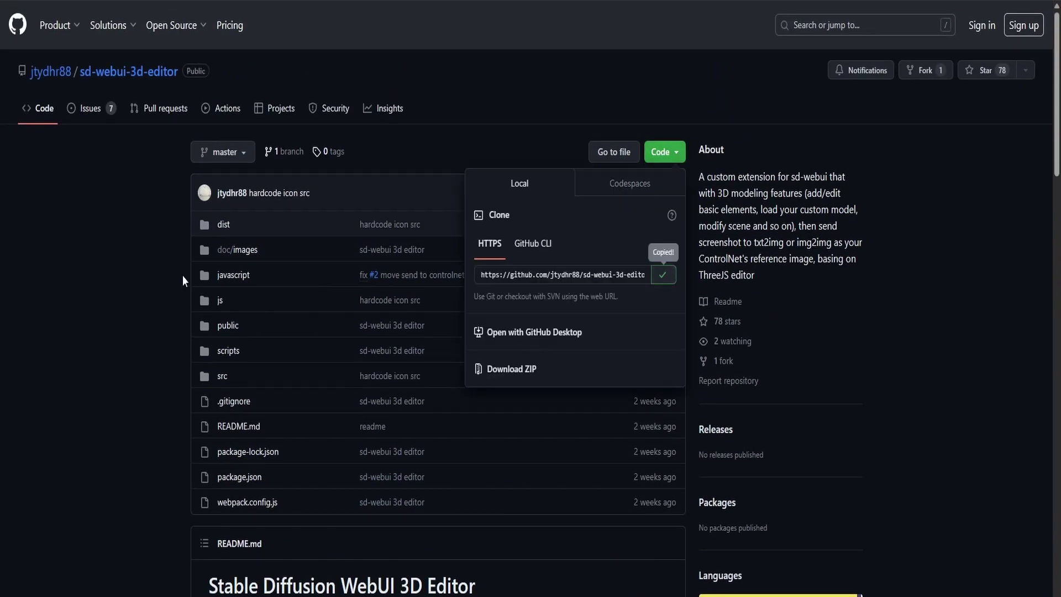
click(121, 271)
Browse to the sd-3dmodel-loader repository and review its README
scroll(173, 17, down, 20)
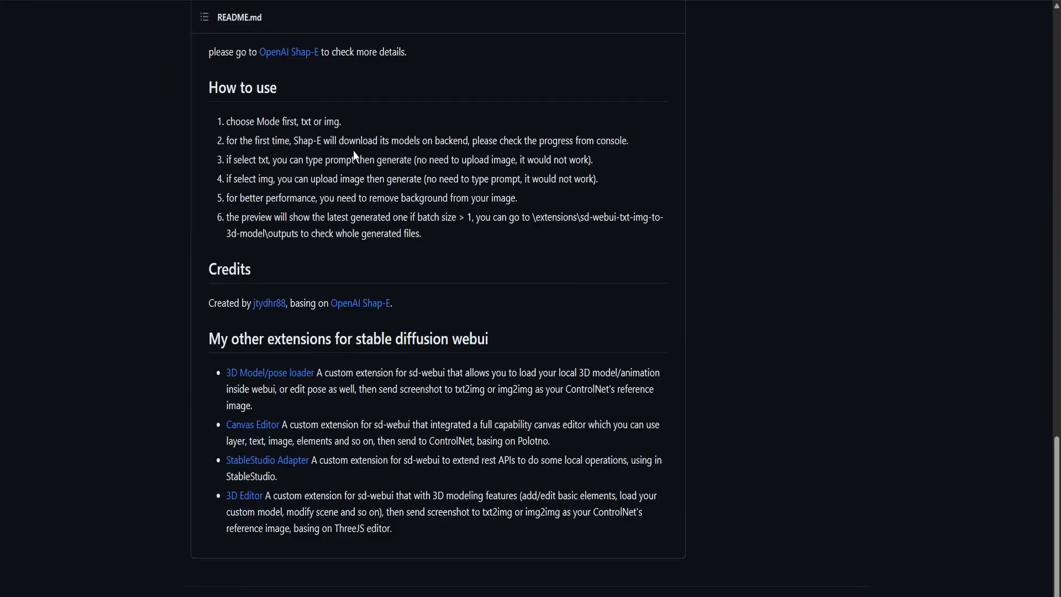
scroll(355, 151, up, 15)
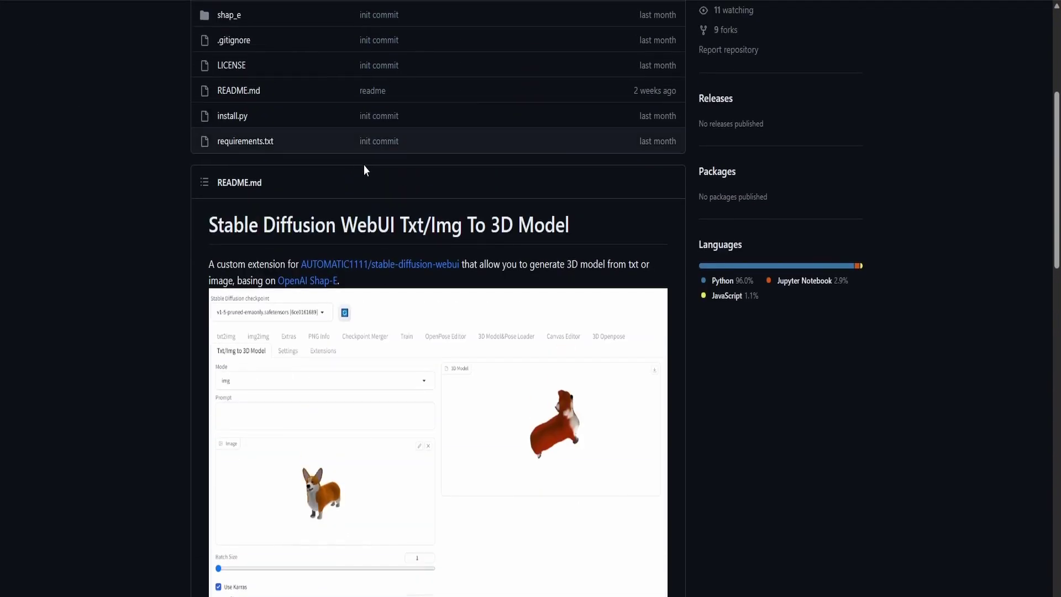
scroll(363, 165, up, 5)
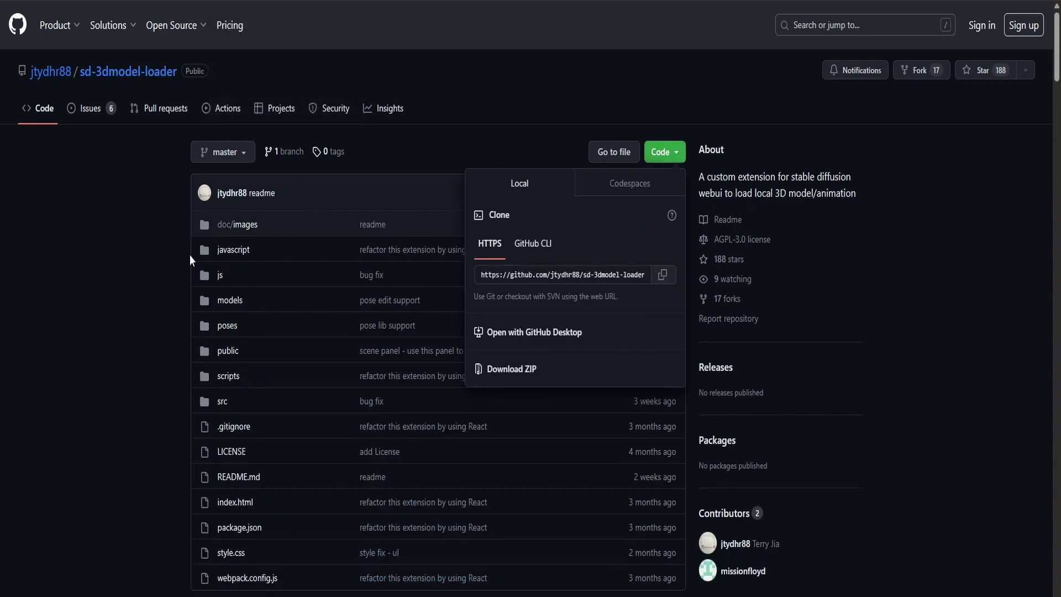
click(142, 244)
scroll(127, 111, down, 10)
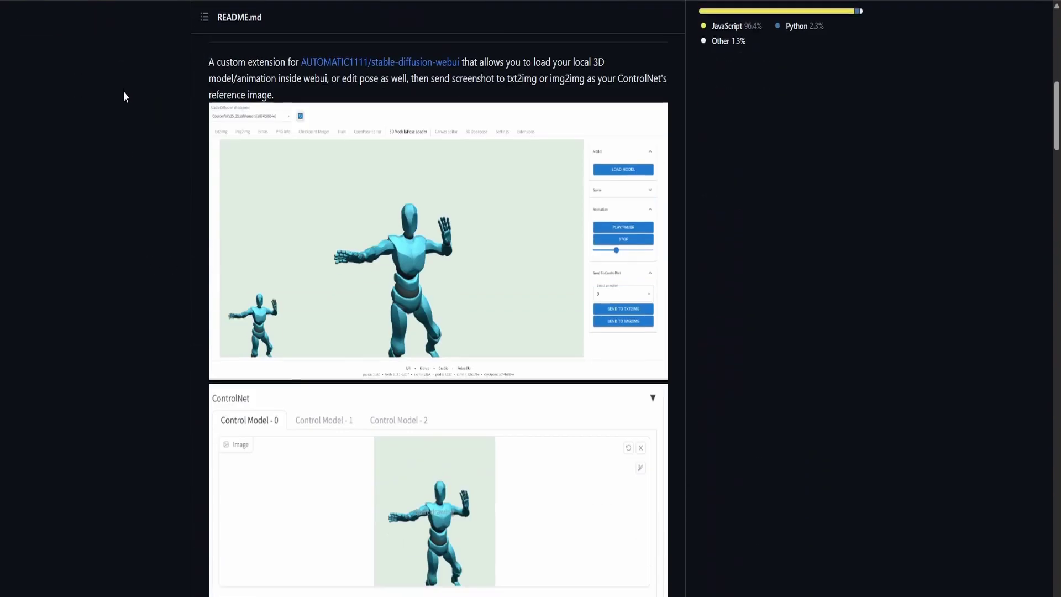
scroll(124, 95, down, 1)
scroll(483, 264, up, 9)
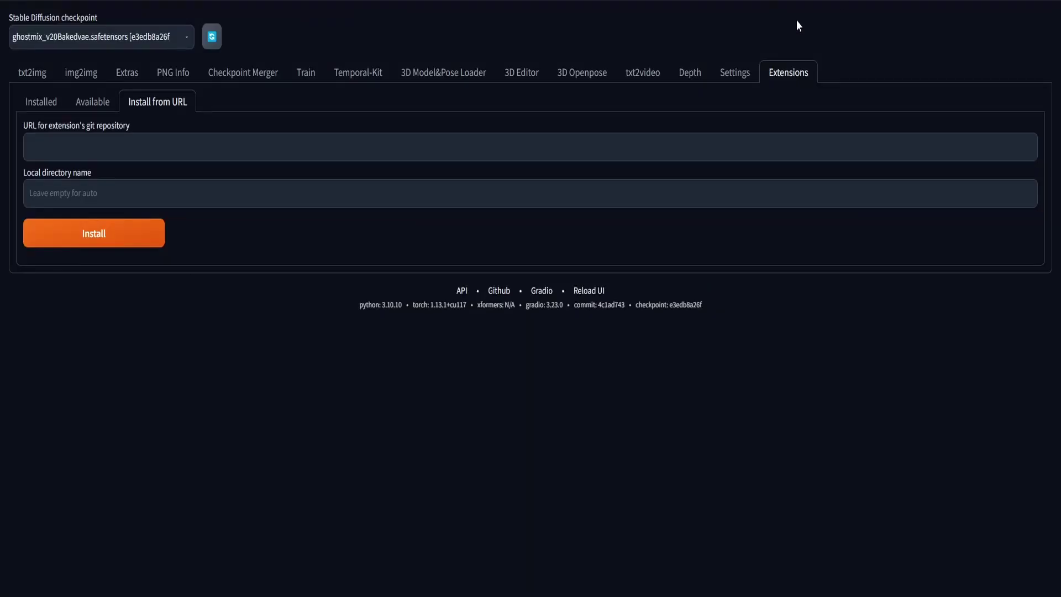
Paste the sd-webui-3d-editor git URL into Install from URL, then check the Installed list
click(318, 153)
text(https://github.com/jtydhr88/sd-webui-3d-editor.git)
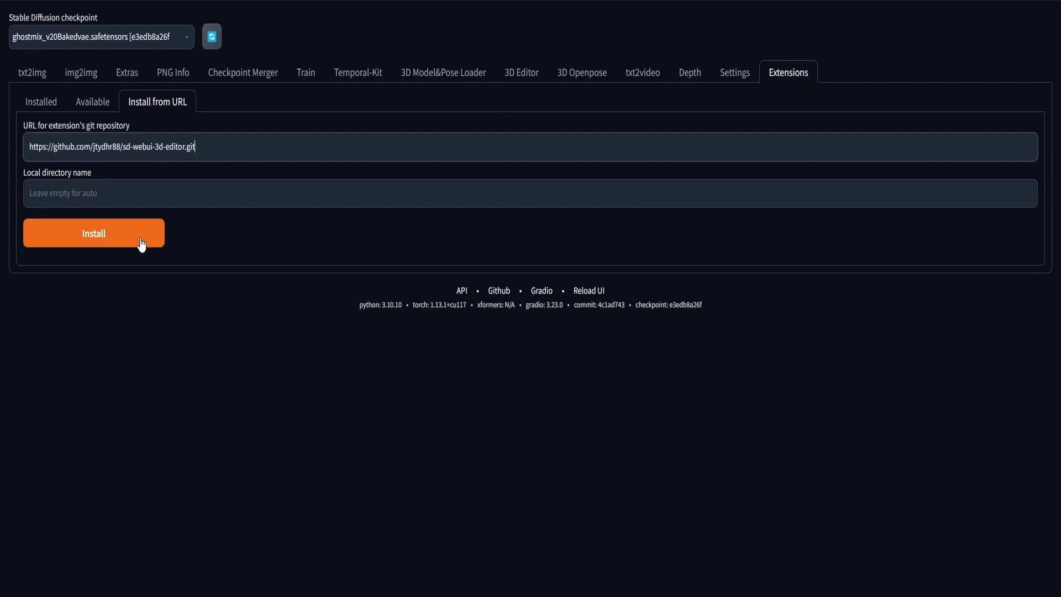
click(42, 102)
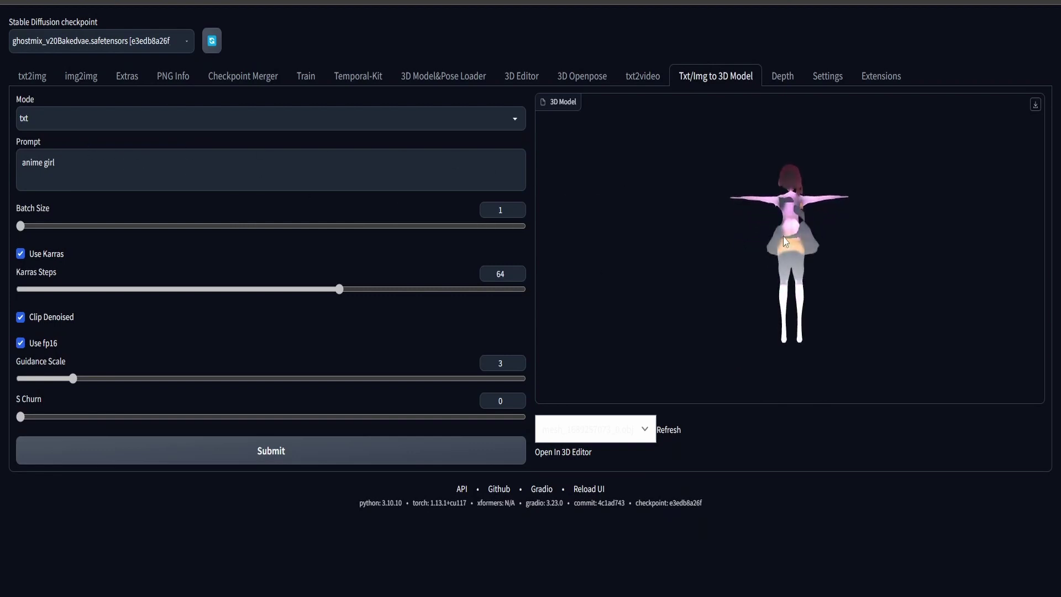
drag(789, 264, 760, 190)
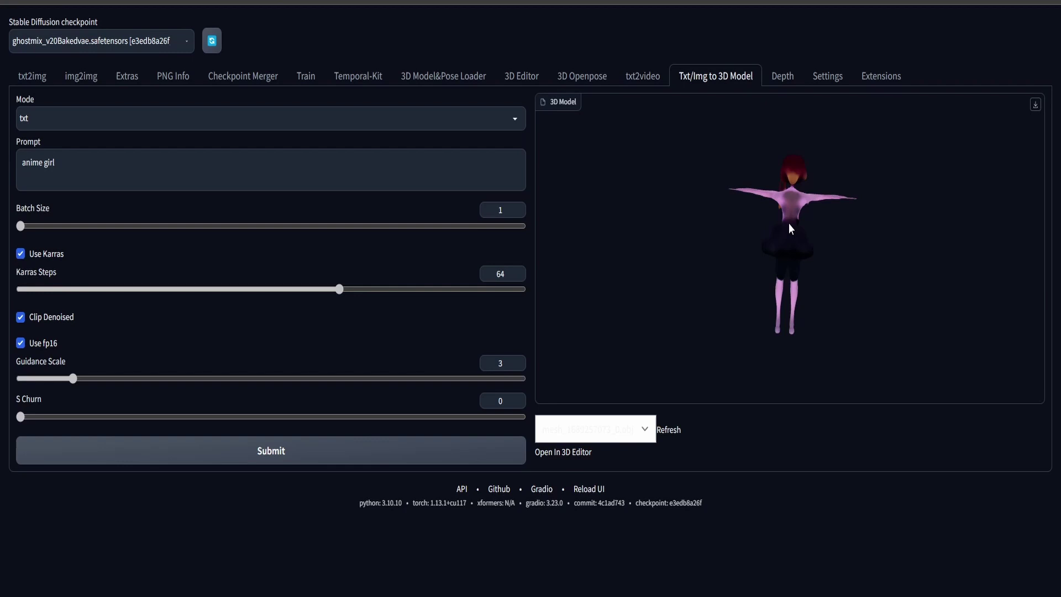
mouse_move(789, 218)
mouse_down()
mouse_move(760, 210)
mouse_move(776, 220)
mouse_up()
click(639, 424)
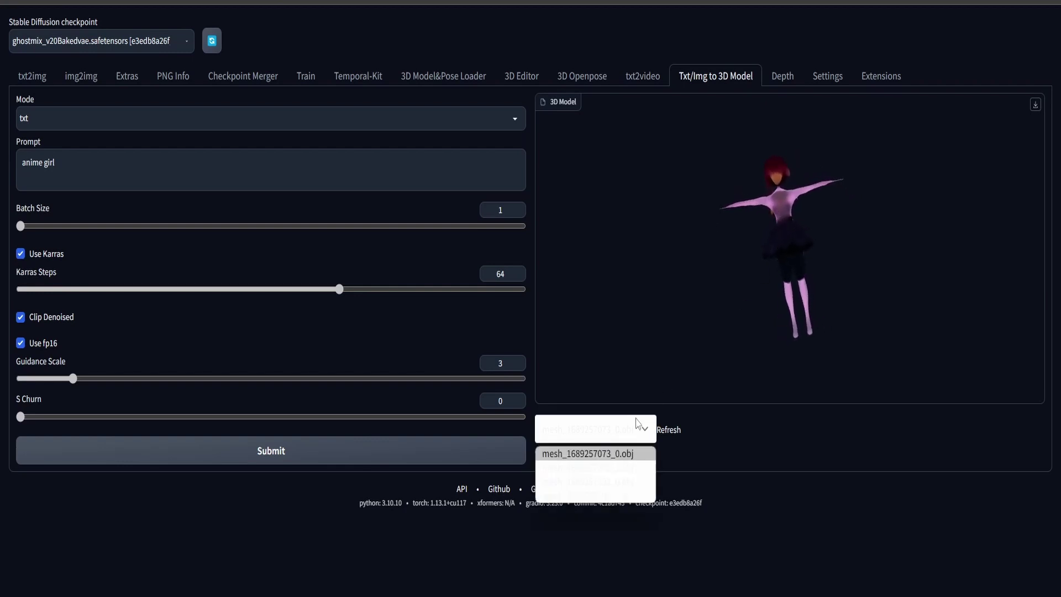
click(615, 481)
click(608, 430)
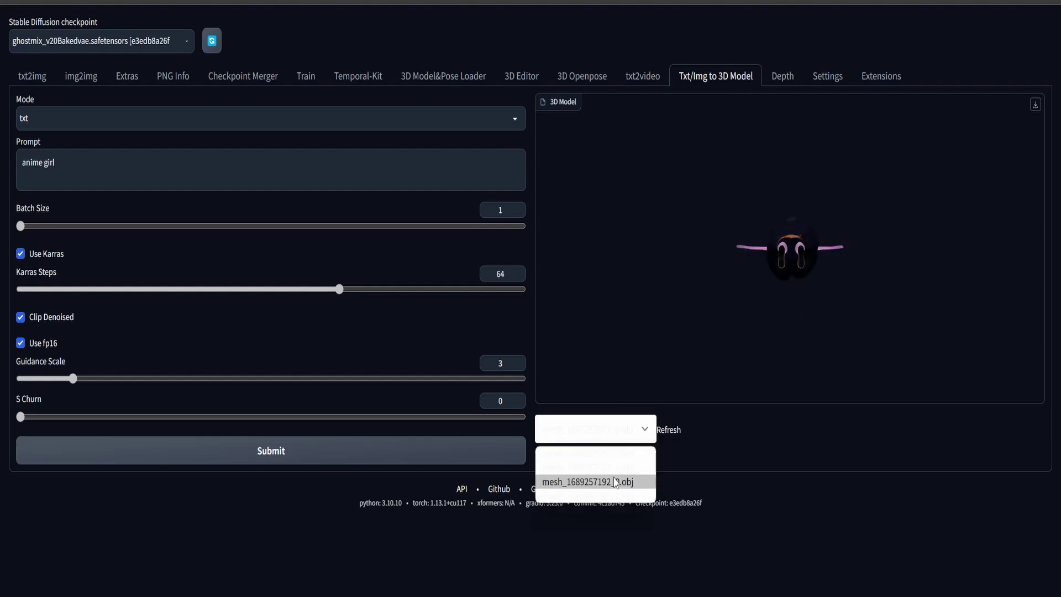
click(615, 481)
drag(790, 284, 761, 172)
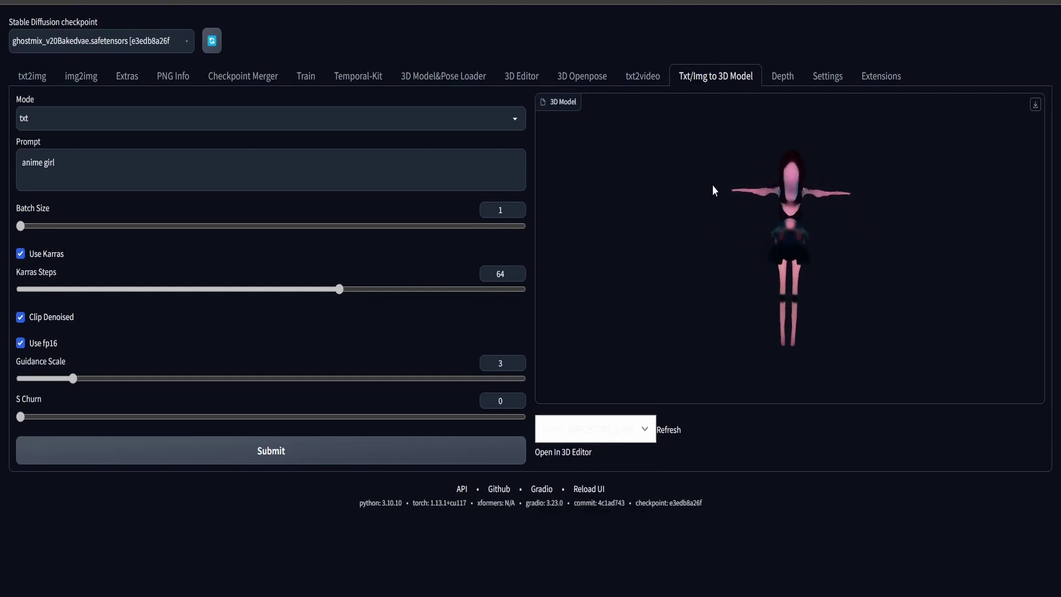
Generate a 3D model from the prompt 'strawberry doughnut' and download the model file
triple_click(100, 172)
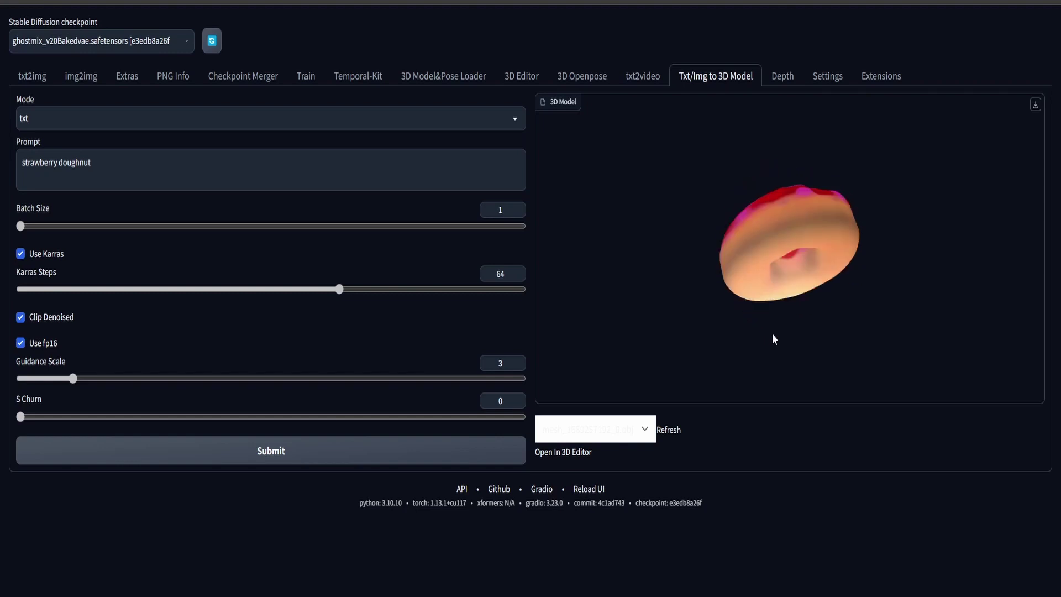
drag(772, 334, 846, 264)
click(1036, 105)
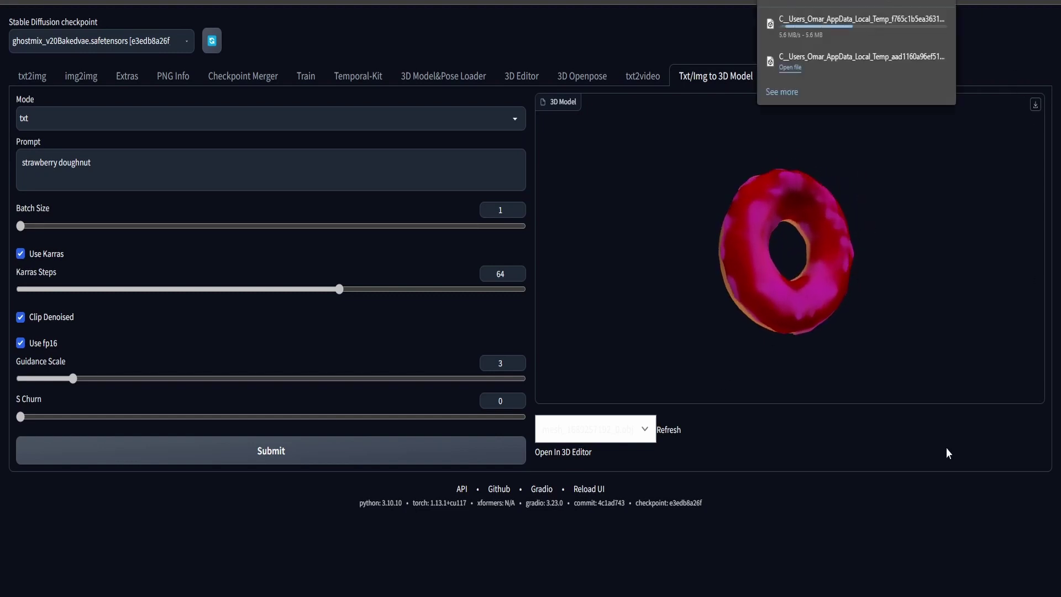
Import the doughnut into the 3D Editor and scale it slightly narrower
click(450, 76)
click(529, 78)
mouse_move(44, 107)
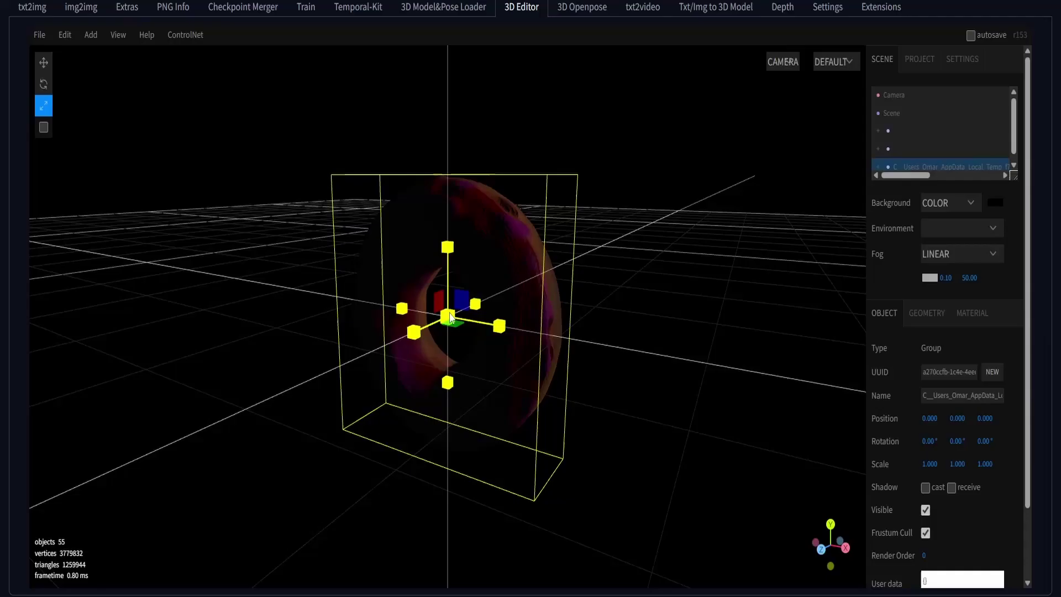
drag(453, 237, 569, 332)
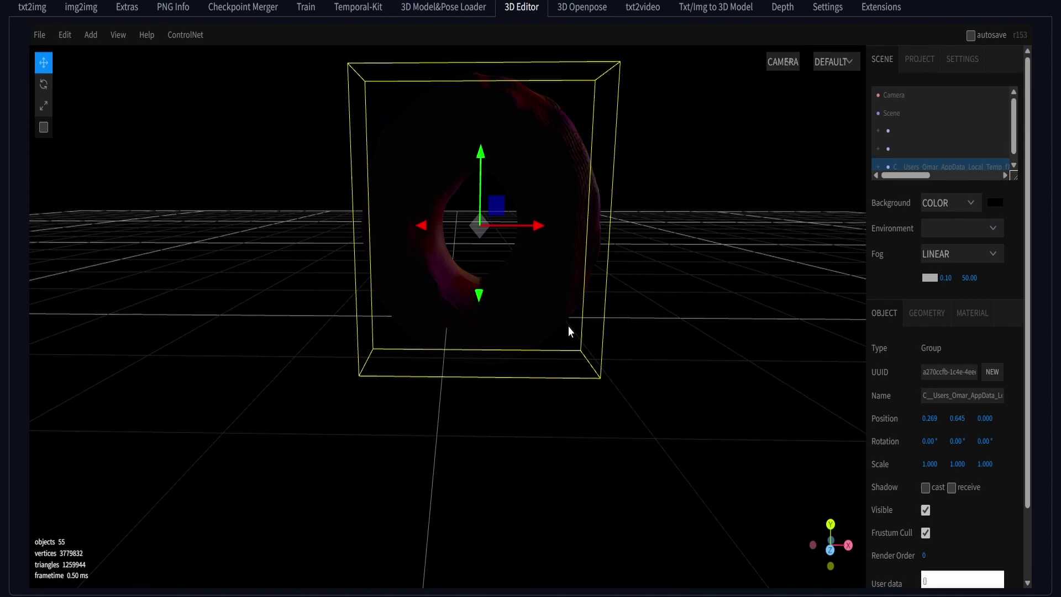
key(r)
drag(538, 224, 927, 236)
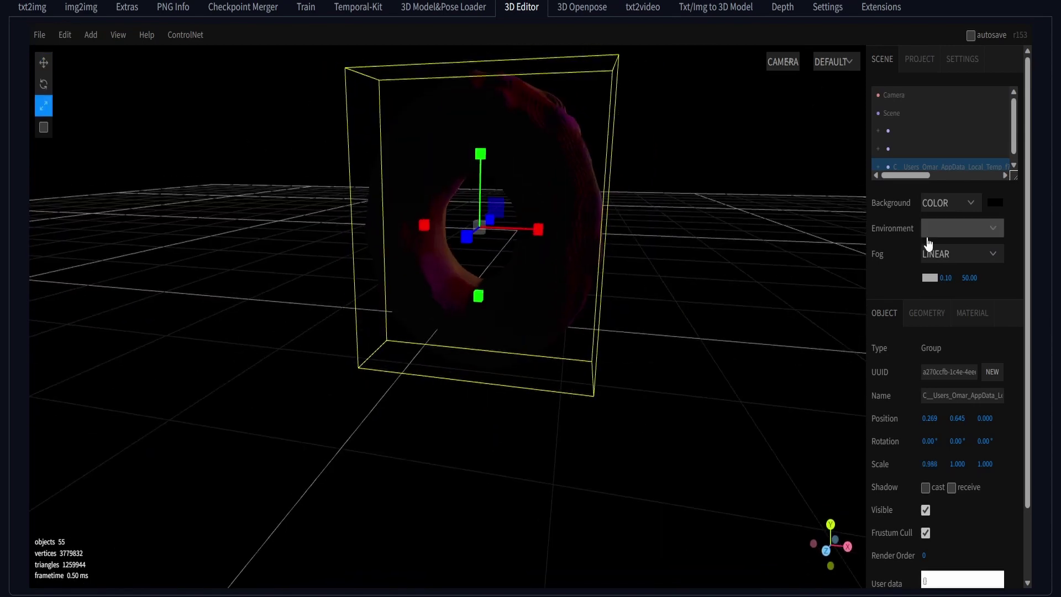
Give the scene a pinkish grey EQUIRECT background with MODELVIEWER environment lighting
click(995, 202)
drag(885, 298, 886, 231)
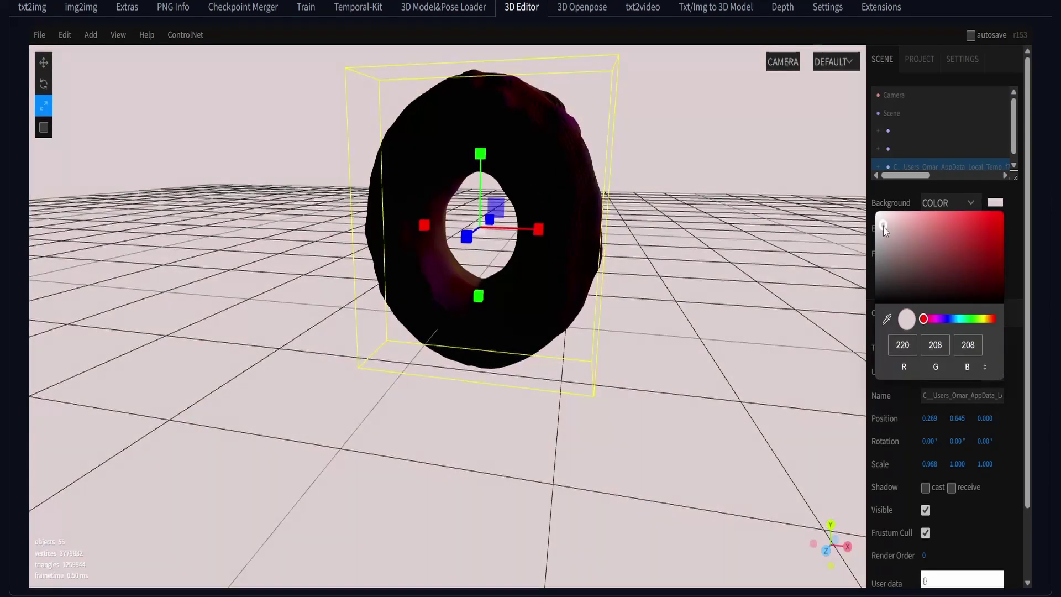
click(971, 203)
click(971, 202)
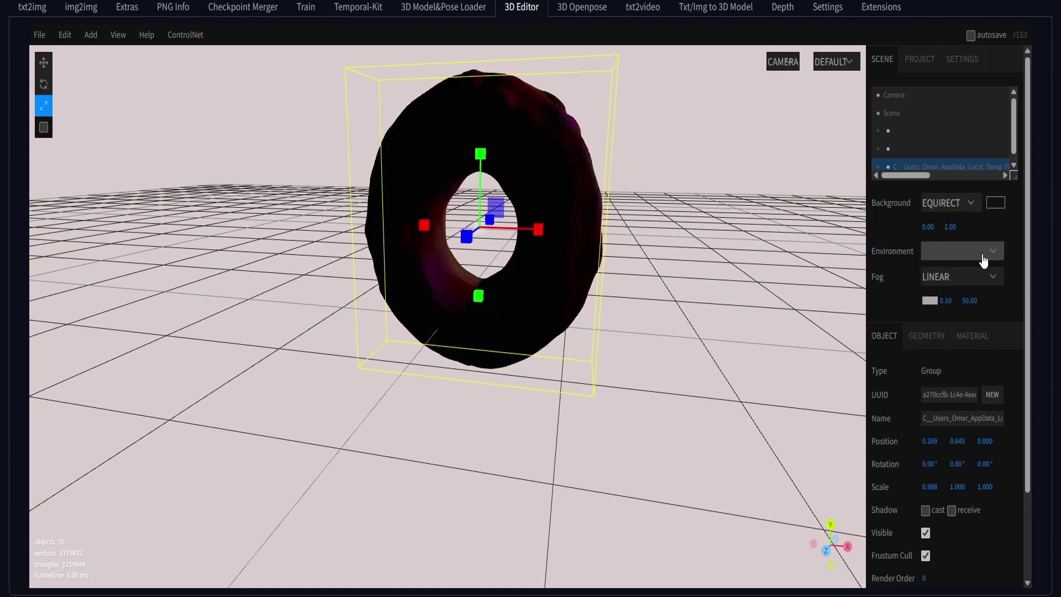
click(982, 252)
click(956, 295)
Inspect the doughnut's geometry and object properties in the side panel
scroll(597, 306, down, 2)
drag(596, 303, 801, 309)
scroll(957, 356, down, 3)
click(932, 264)
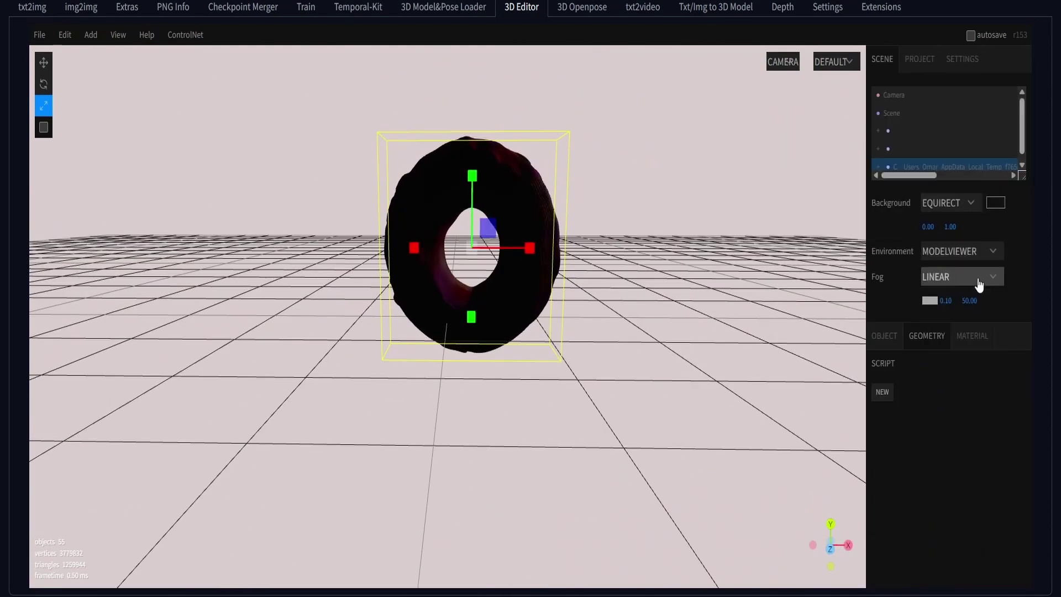
click(884, 335)
scroll(950, 393, down, 2)
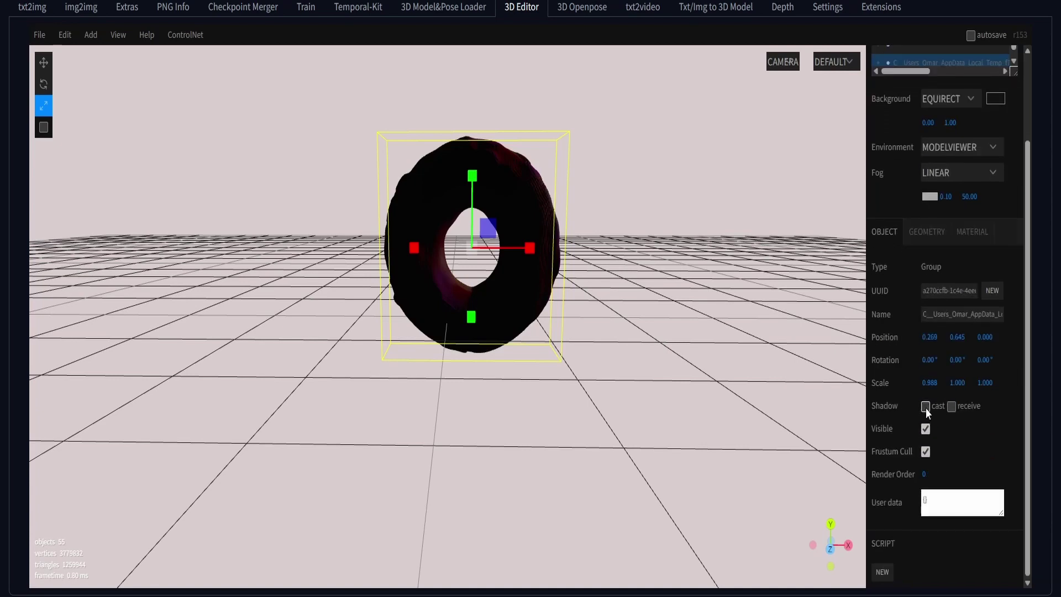
scroll(934, 459, up, 2)
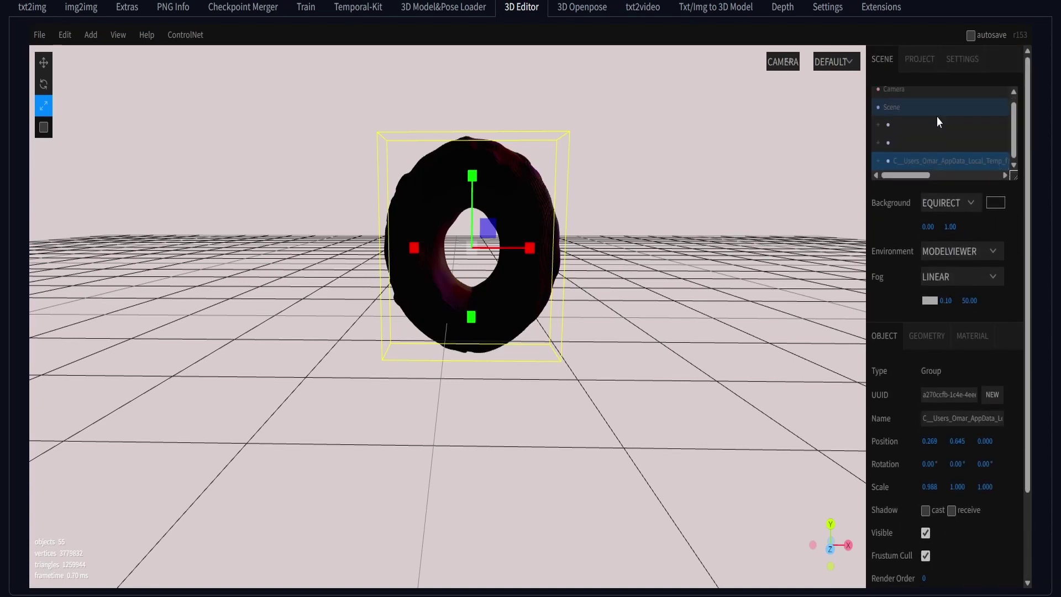
Send the scene snapshot to ControlNet Unit 1 and view its canny edge map full screen
mouse_move(37, 40)
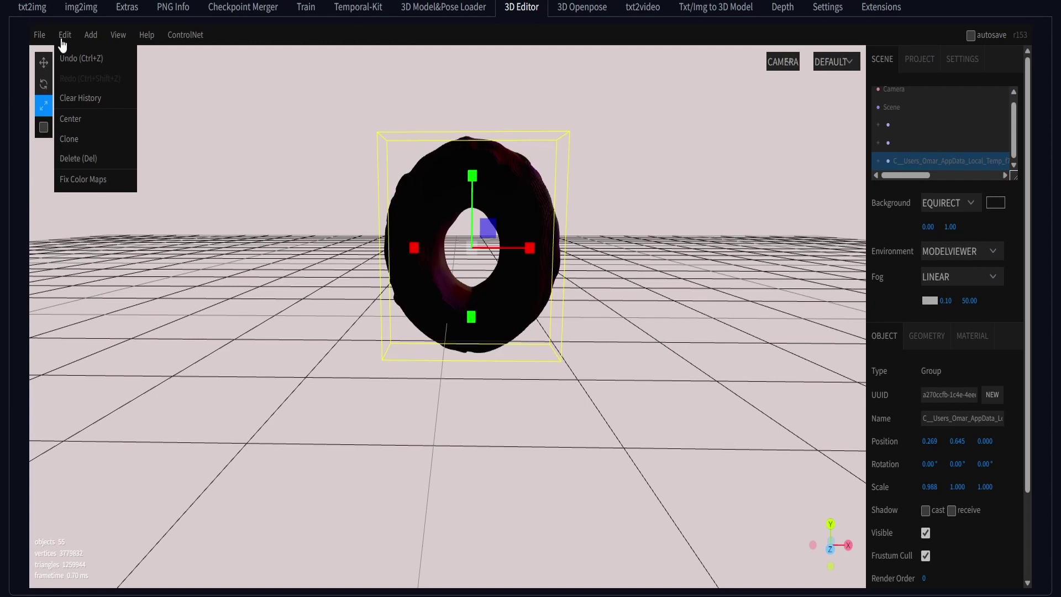
mouse_move(177, 38)
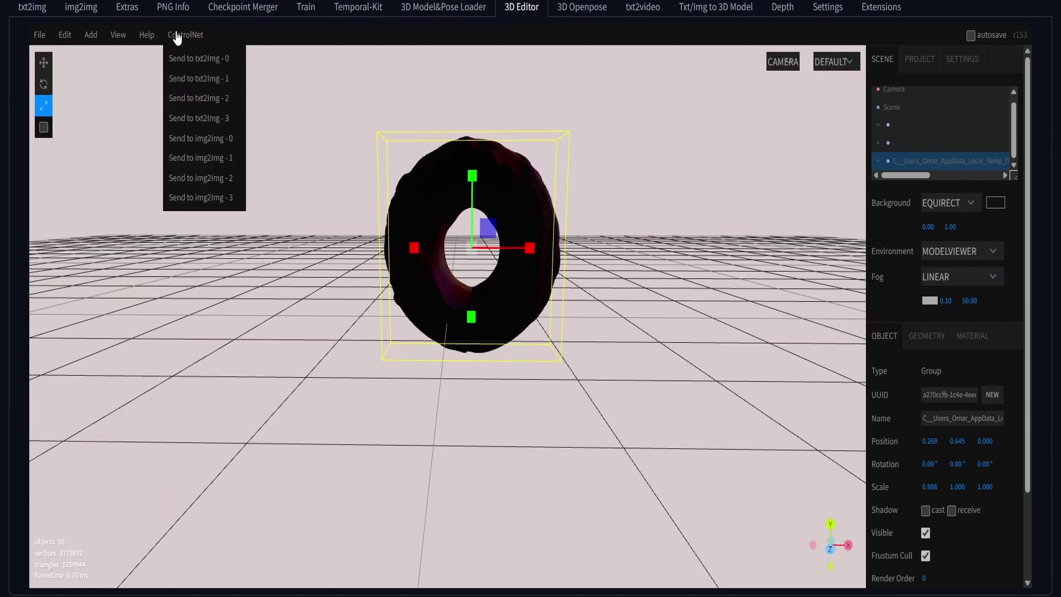
click(188, 73)
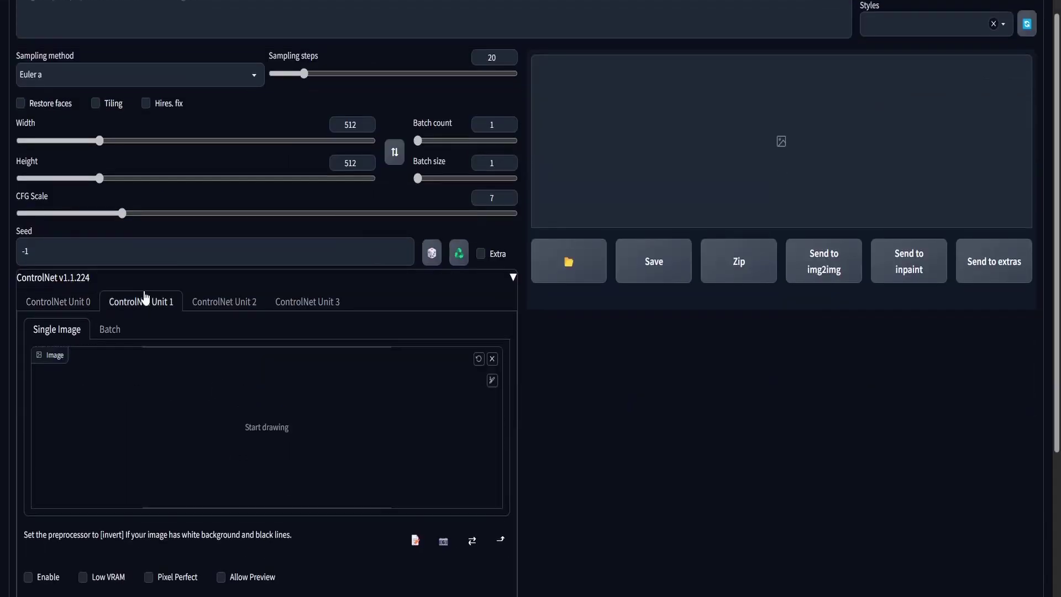
scroll(359, 433, down, 2)
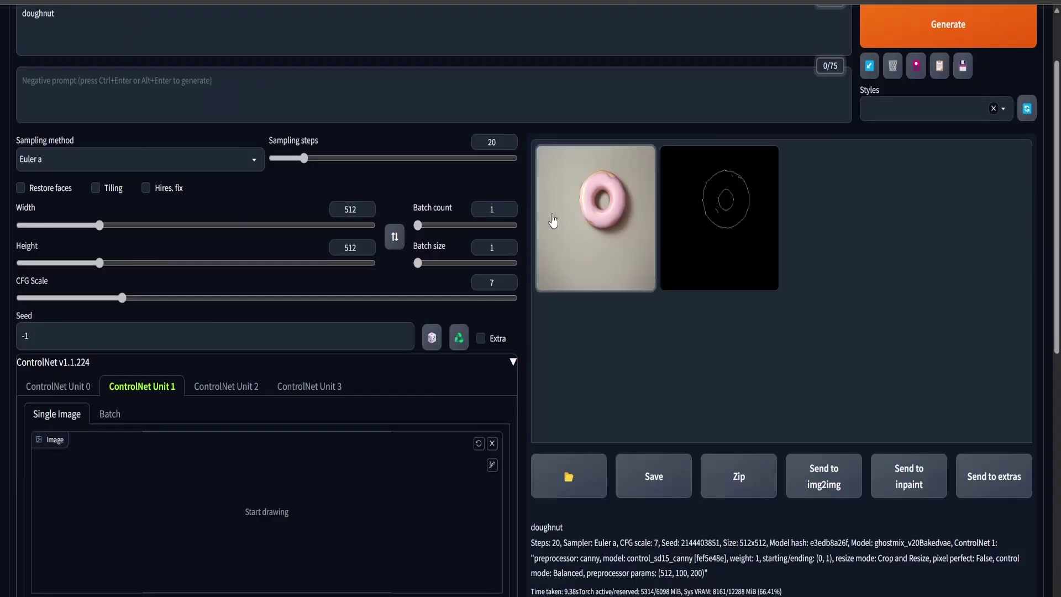
click(706, 200)
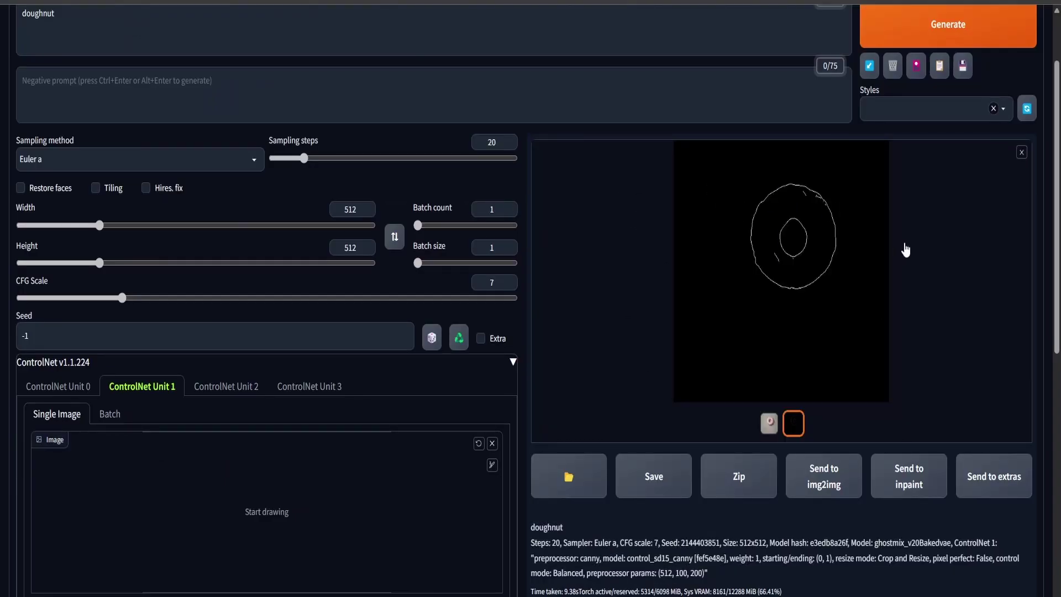
click(929, 243)
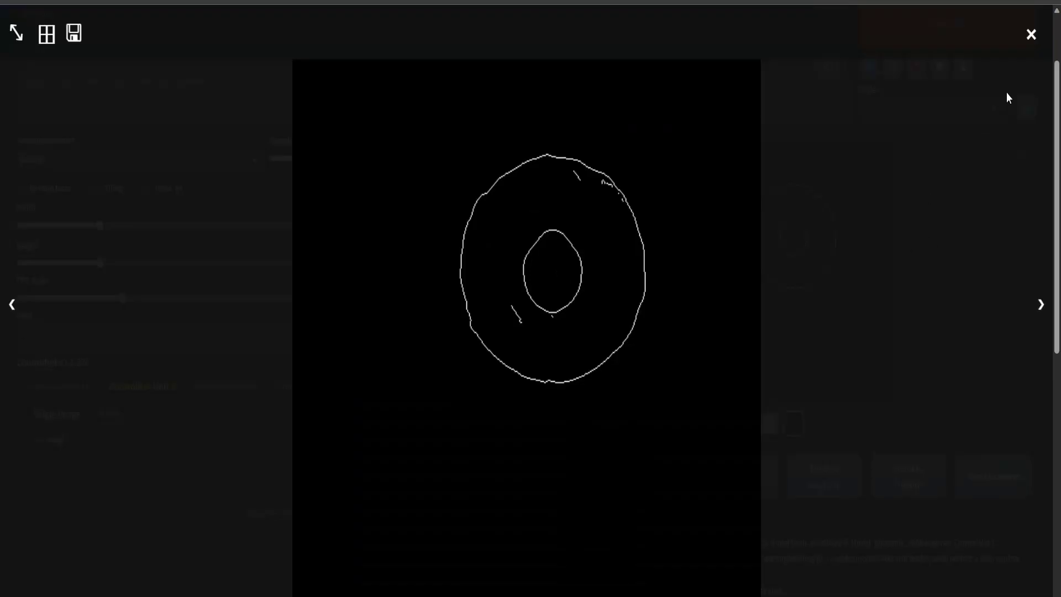
click(1032, 34)
Compare ControlNet Unit 0 and Unit 1, and the pink doughnut image against its canny map
click(44, 389)
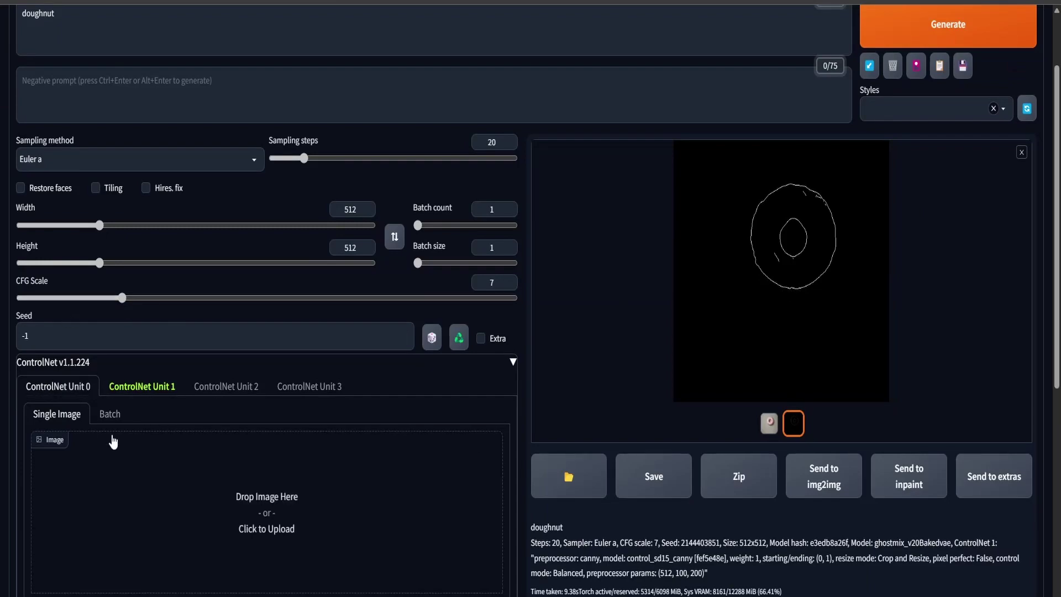
scroll(114, 443, down, 5)
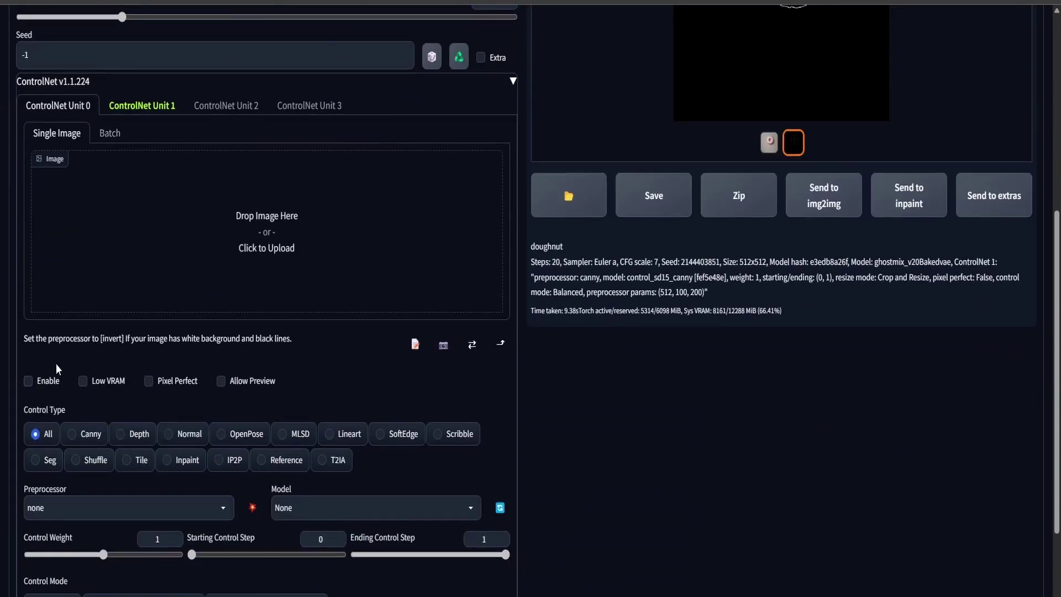
scroll(57, 368, up, 5)
click(139, 388)
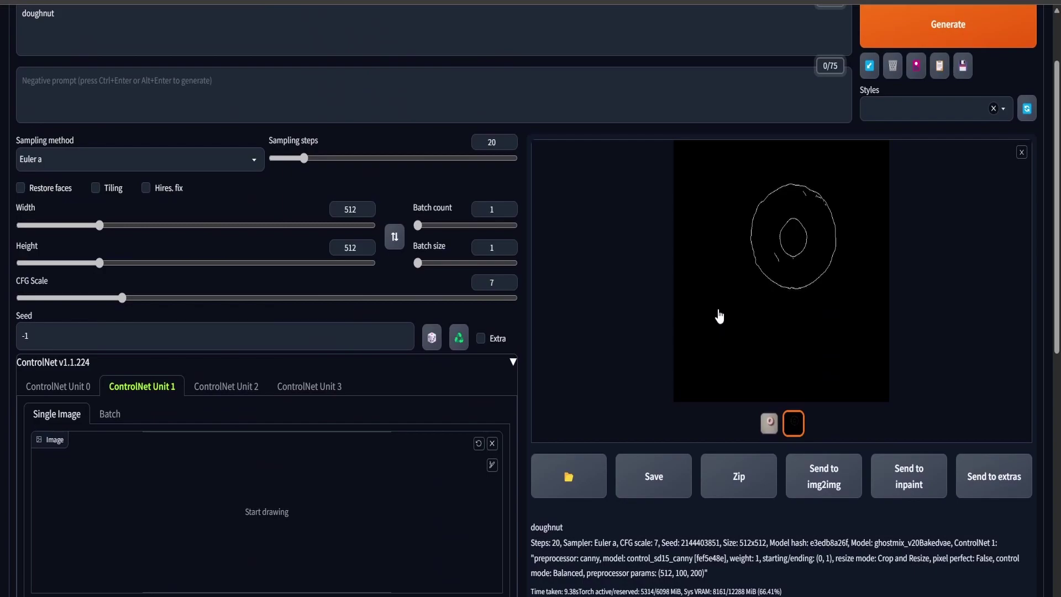
click(788, 292)
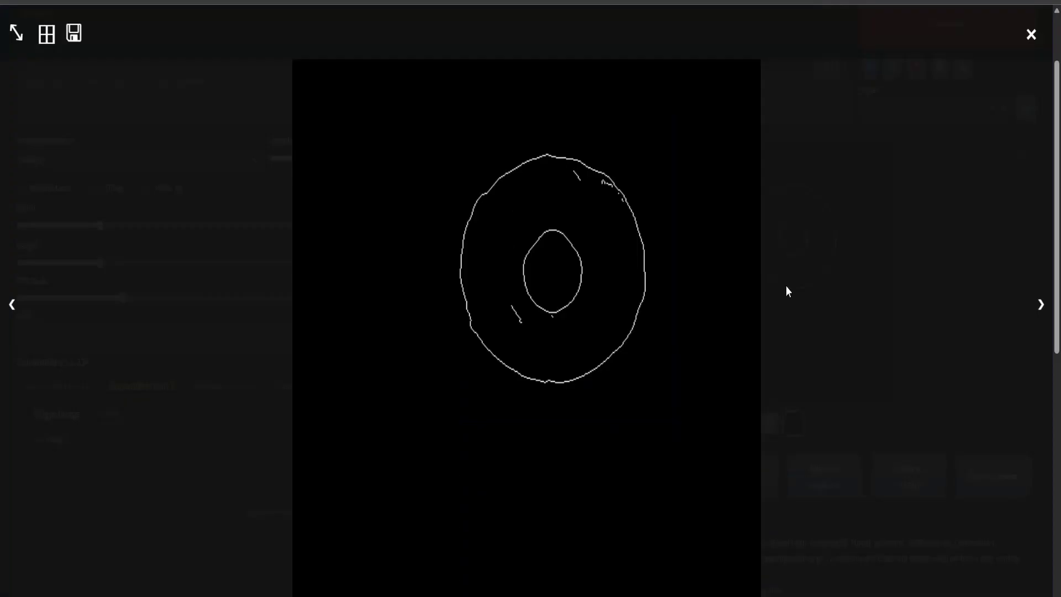
click(978, 283)
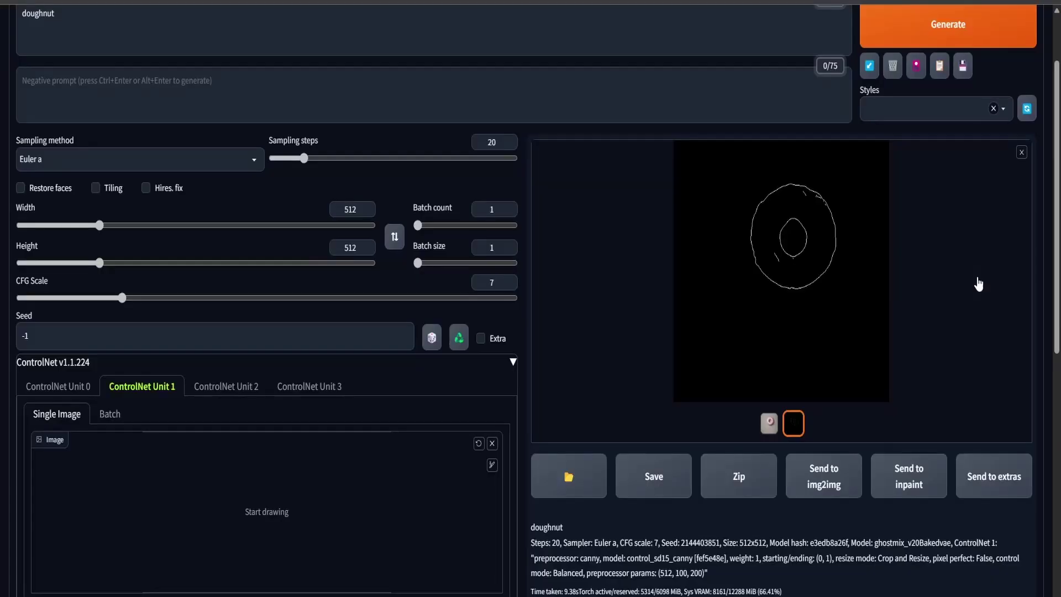
click(770, 423)
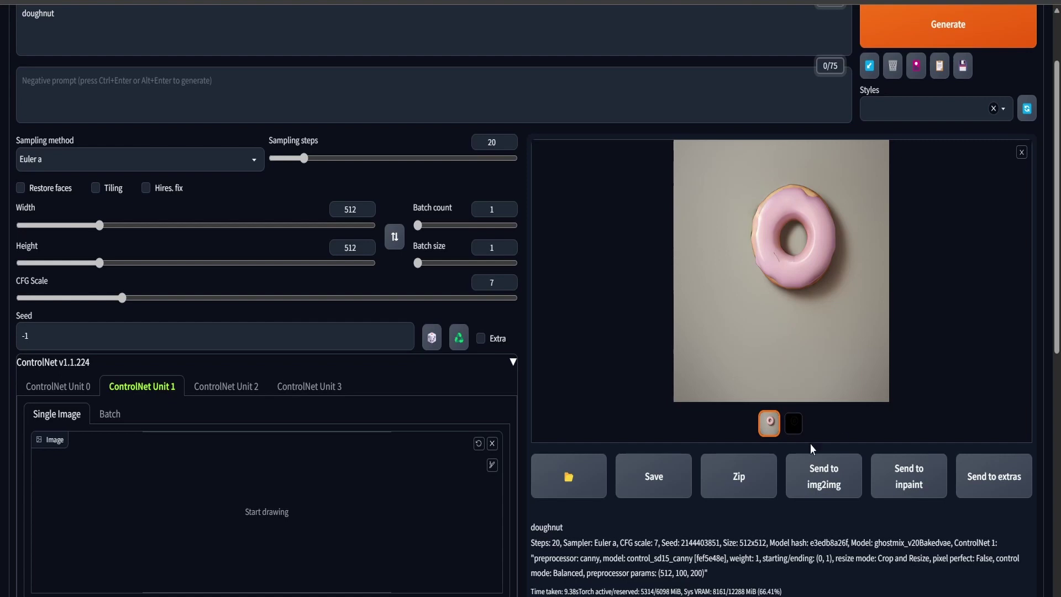
click(795, 425)
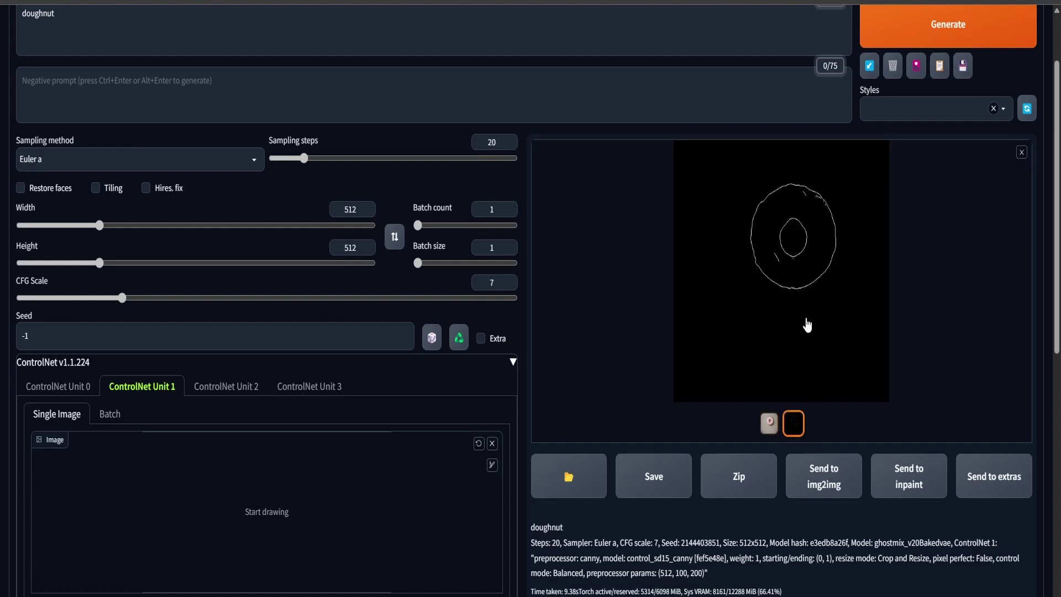
Open the 3D Model&Pose Loader, orbit to a near-horizontal view, and expand the Pose settings
scroll(563, 278, up, 2)
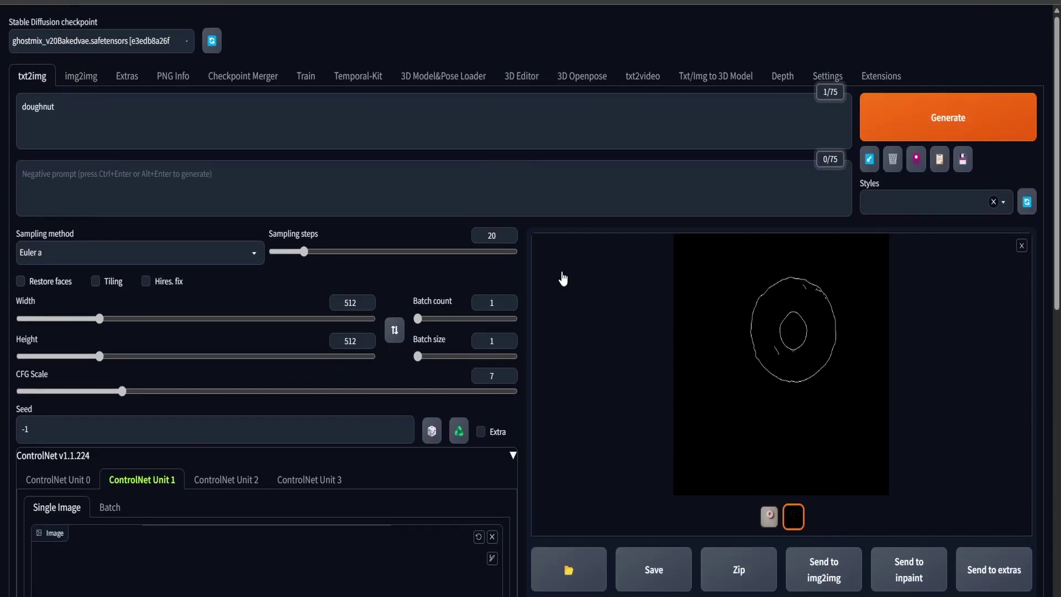
click(441, 77)
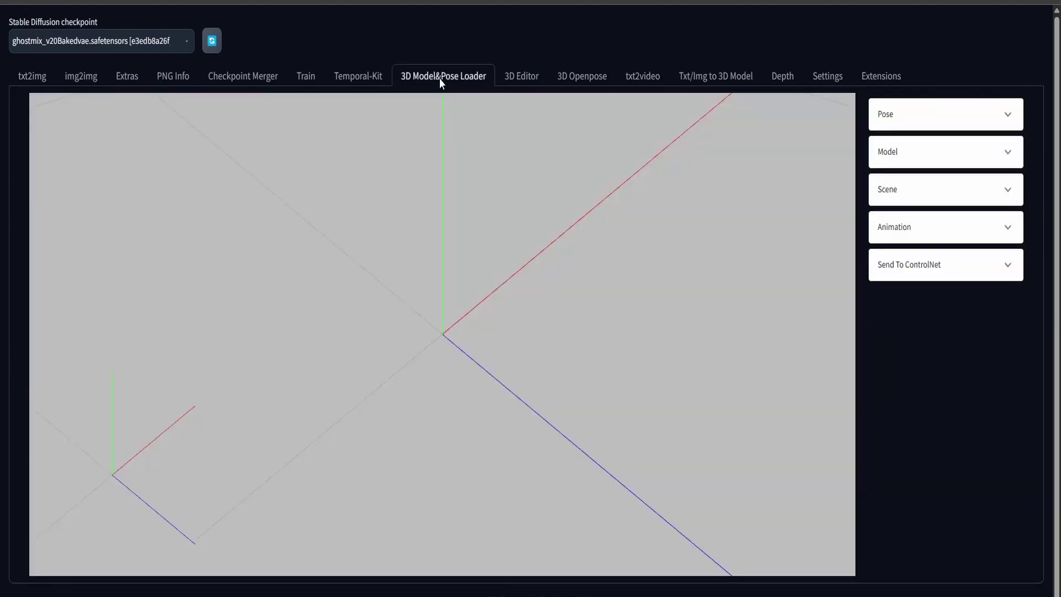
drag(566, 287, 543, 331)
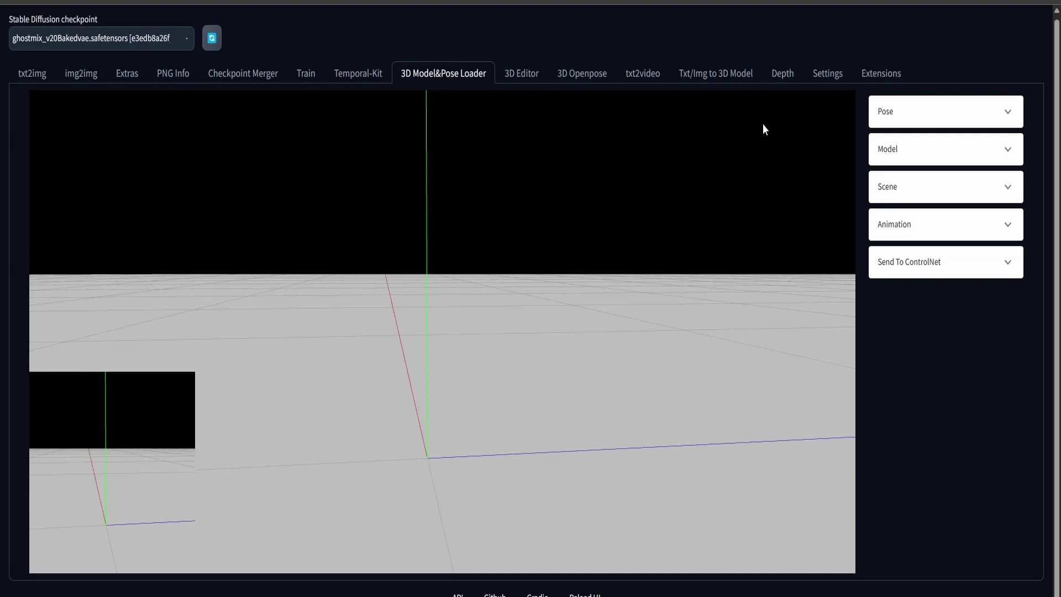
click(907, 112)
Load a VRM character and orbit the camera to face her front
click(915, 164)
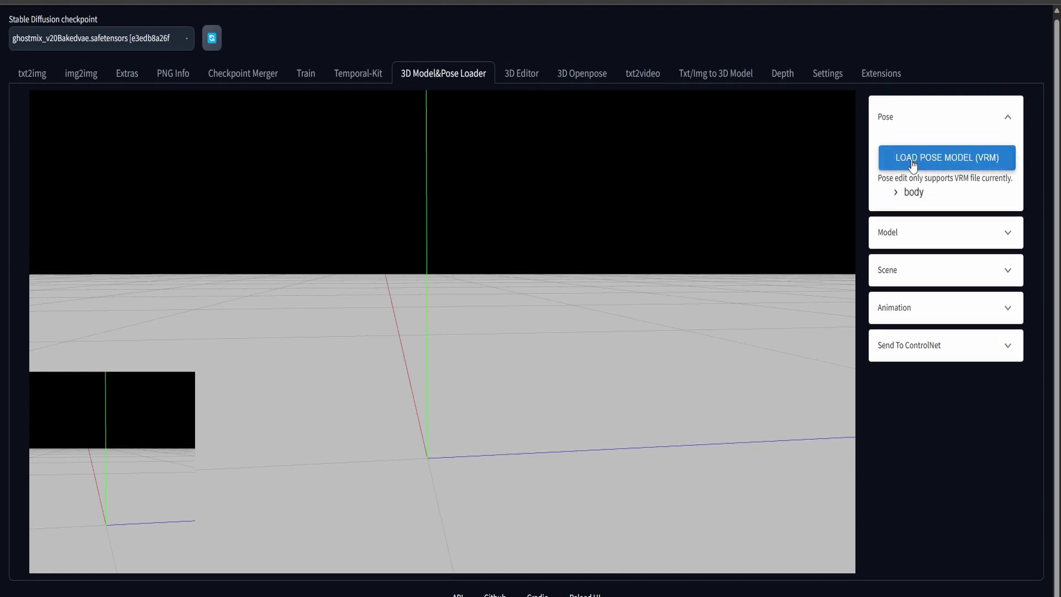
drag(575, 234, 467, 244)
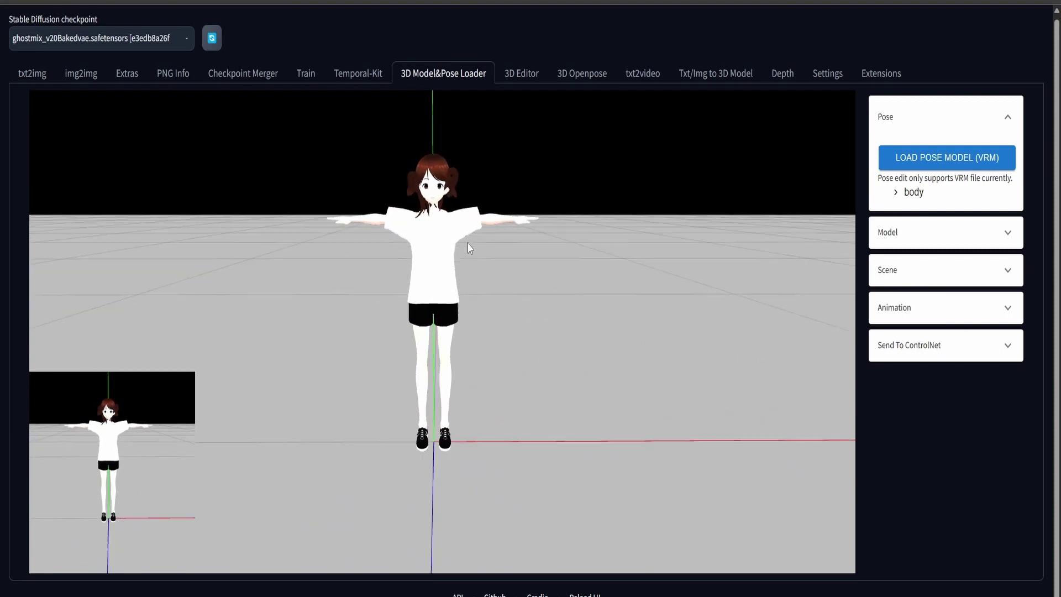
scroll(507, 256, up, 5)
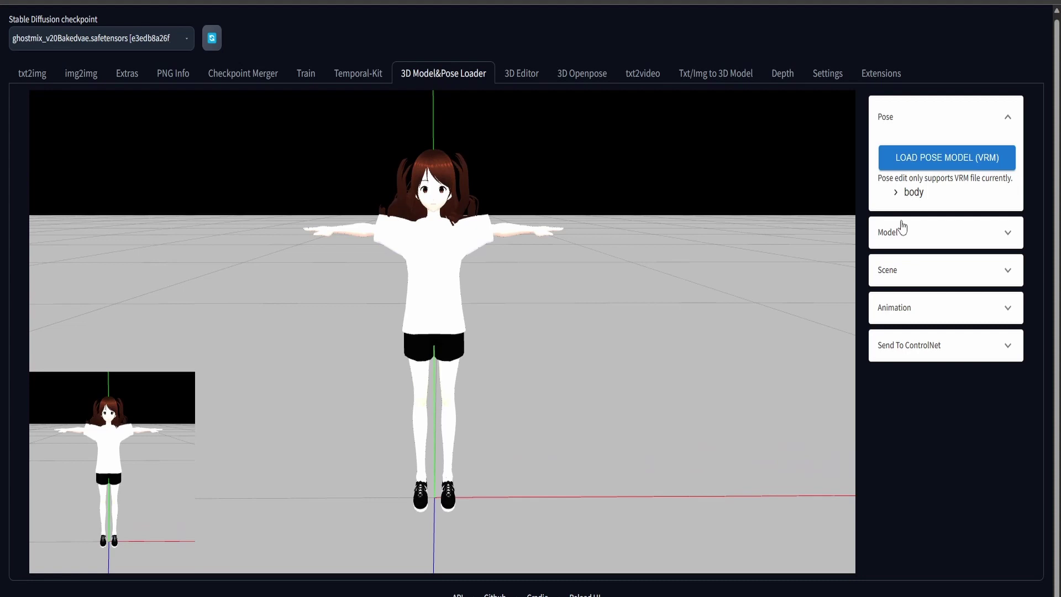
Expand body > mainBody in the Pose tree to list the main bones
click(926, 309)
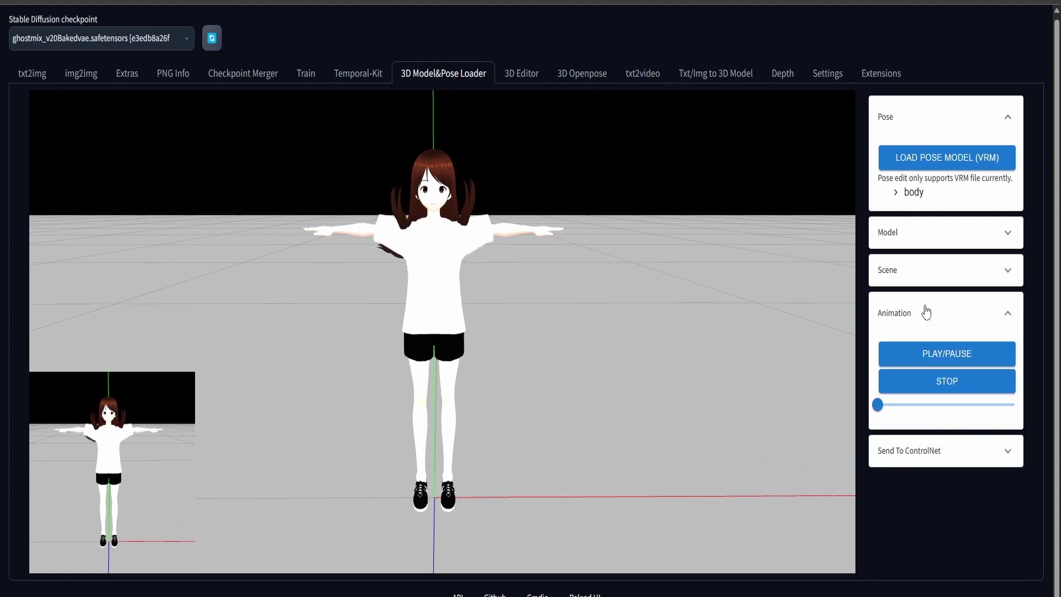
click(926, 310)
click(918, 247)
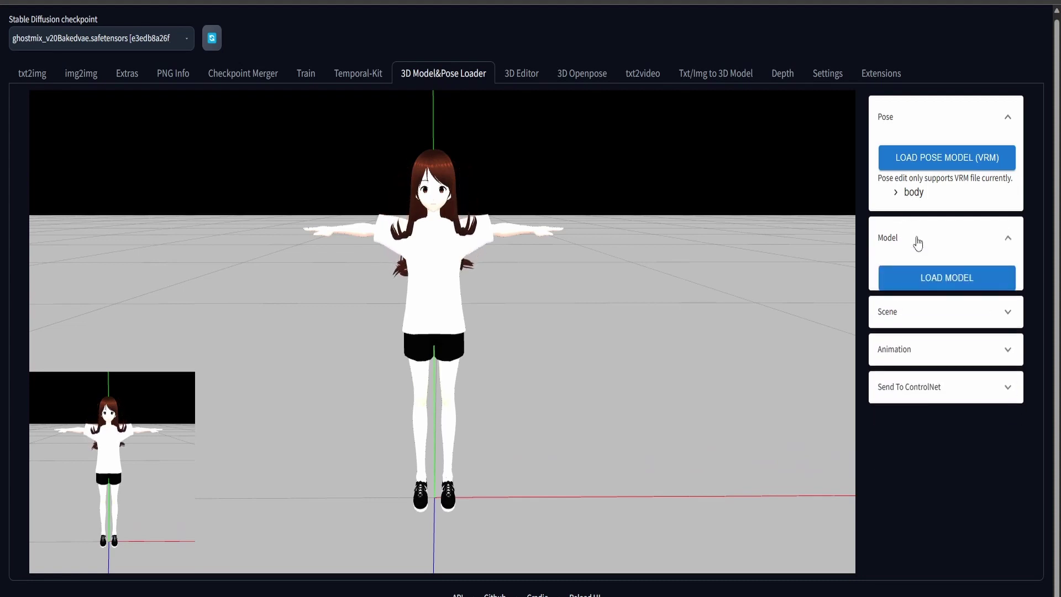
click(917, 239)
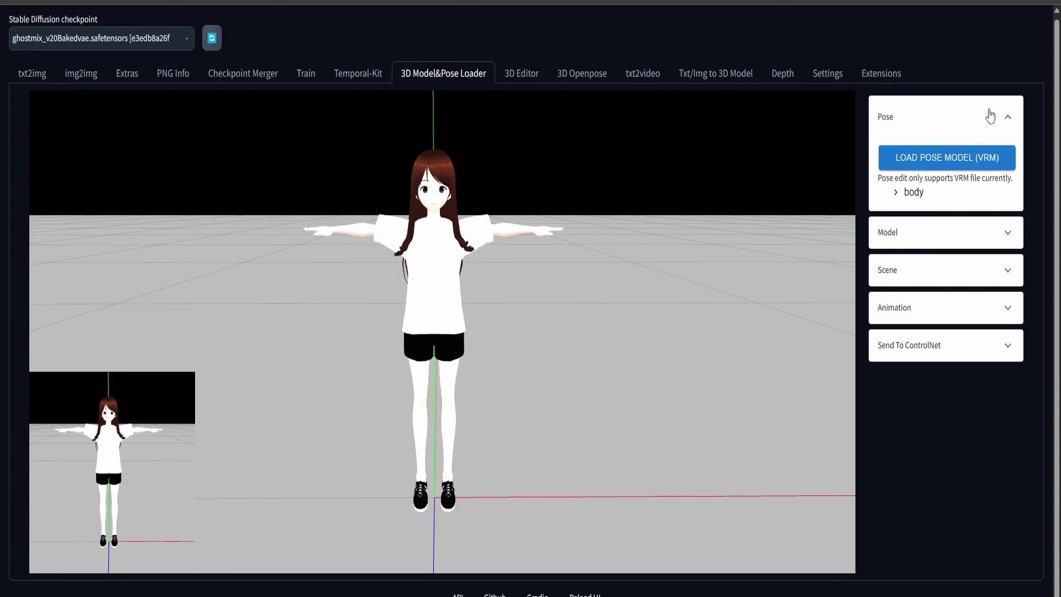
click(906, 192)
click(945, 209)
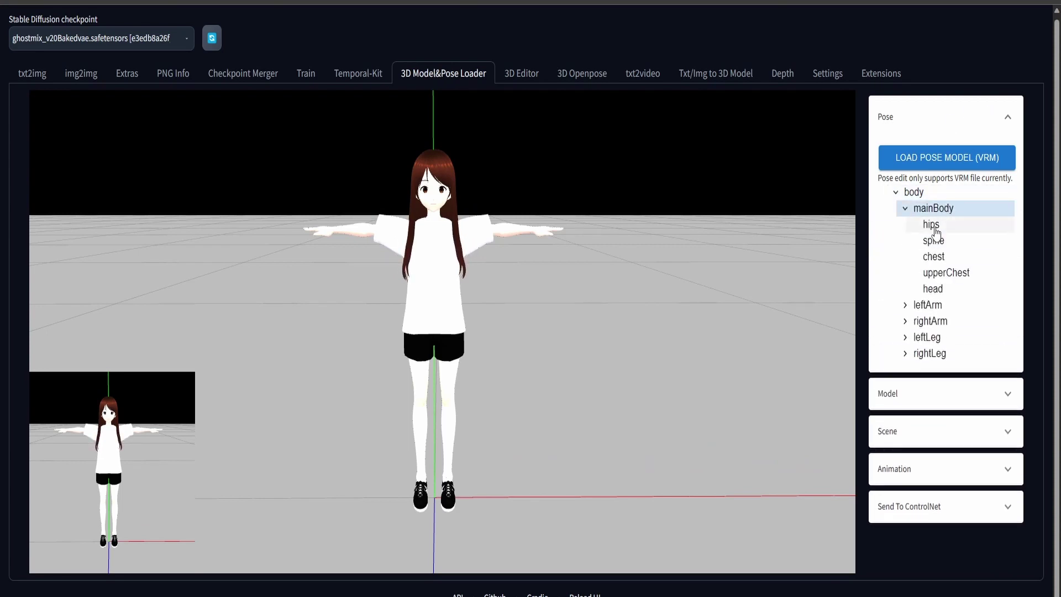
Rotate the hips bone slightly so the feet face forward
click(934, 227)
click(946, 393)
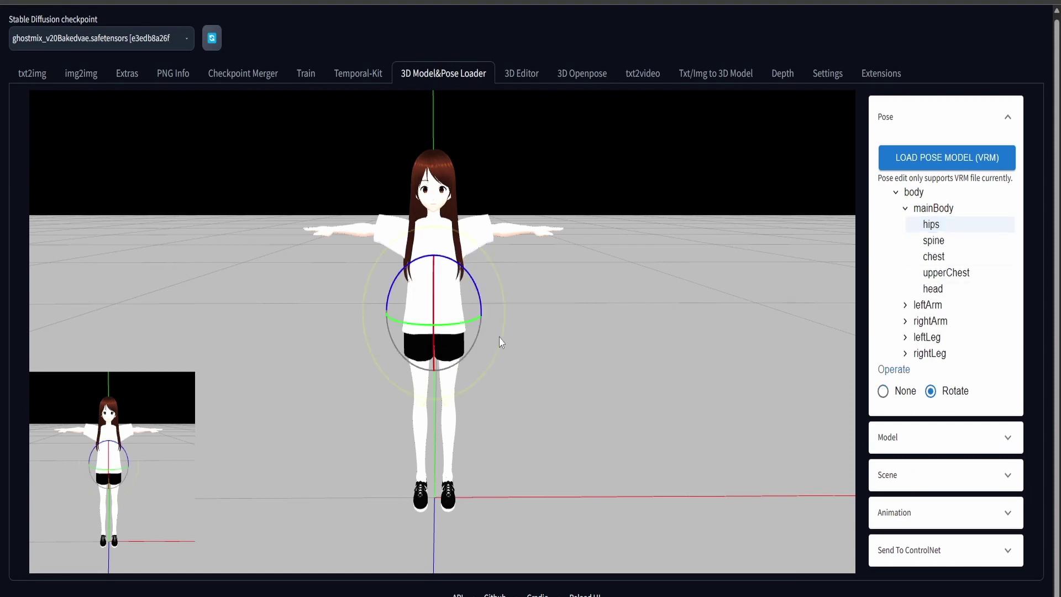
drag(438, 326, 437, 328)
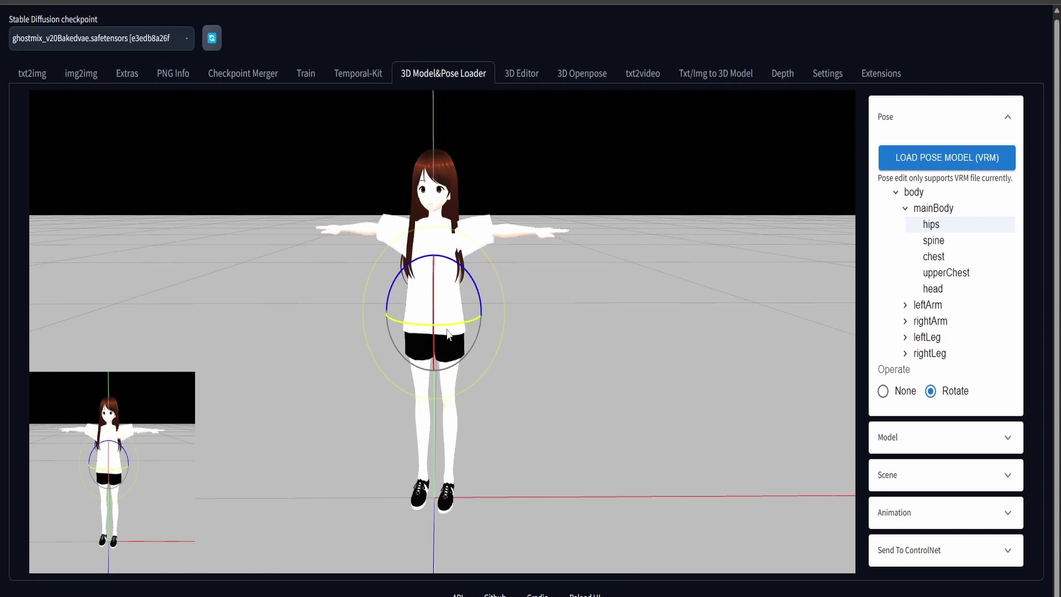
drag(452, 328, 452, 328)
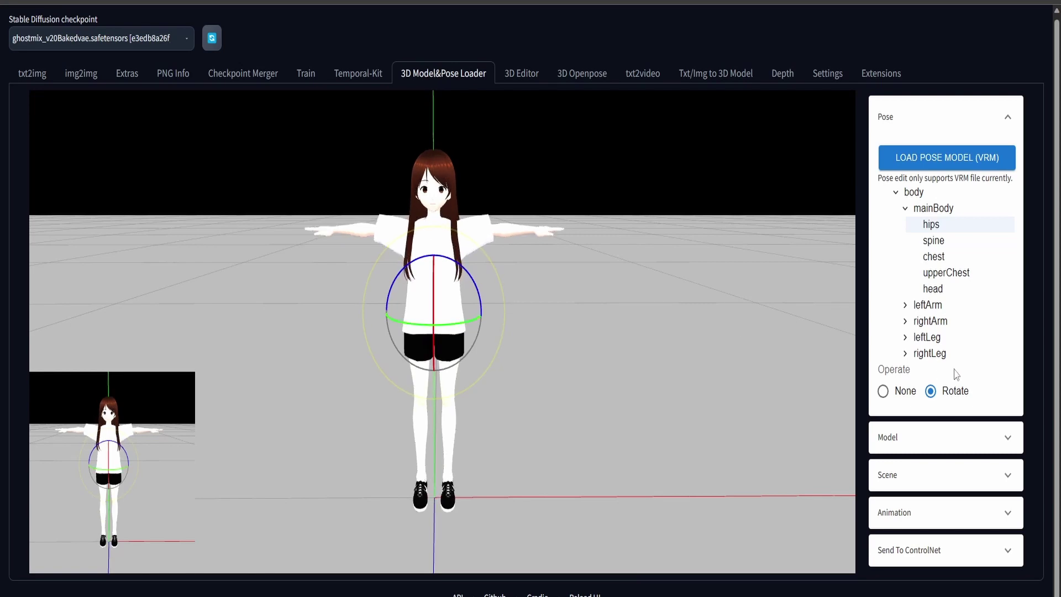
Rotate the leftShoulder bone to lower the left arm to about 45°
click(919, 309)
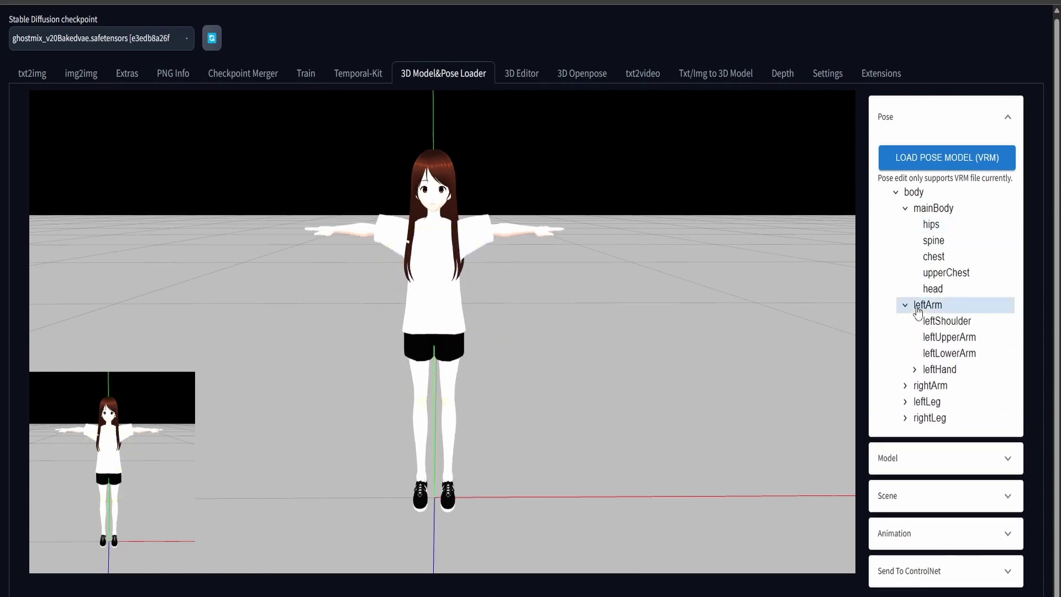
click(931, 326)
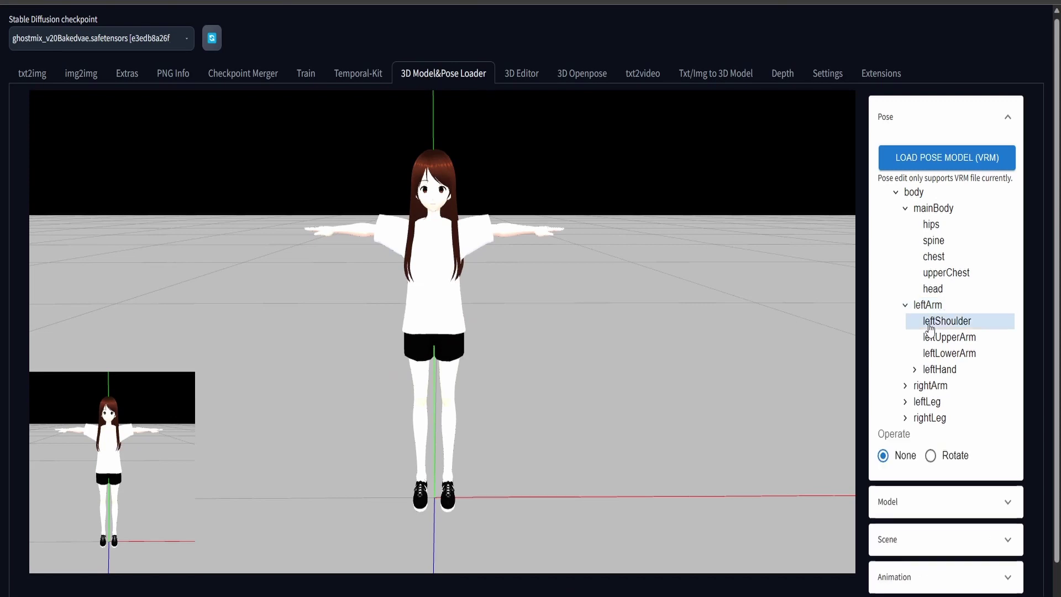
click(931, 455)
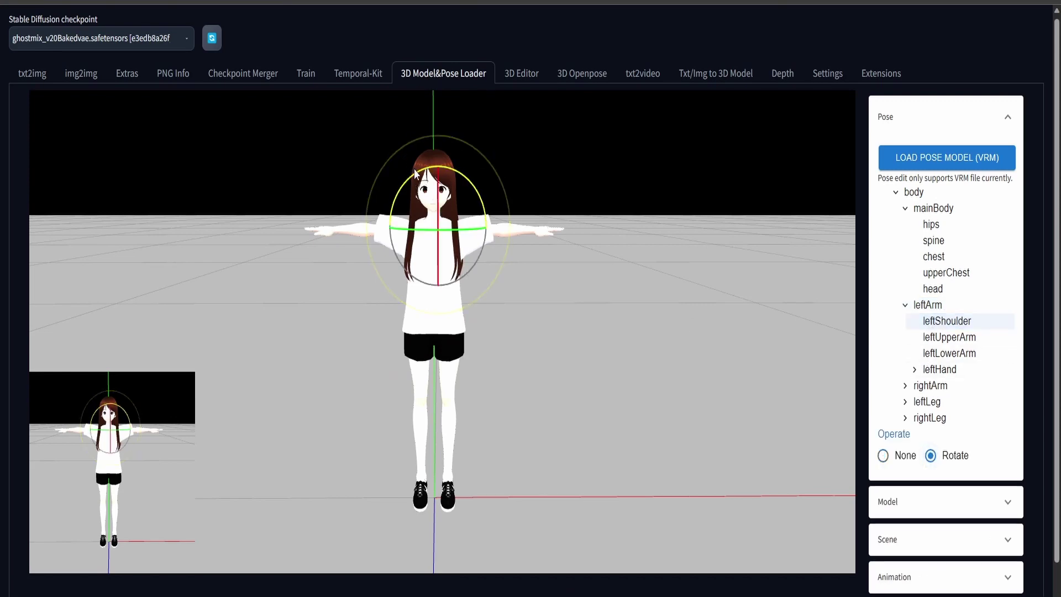
drag(418, 176, 426, 151)
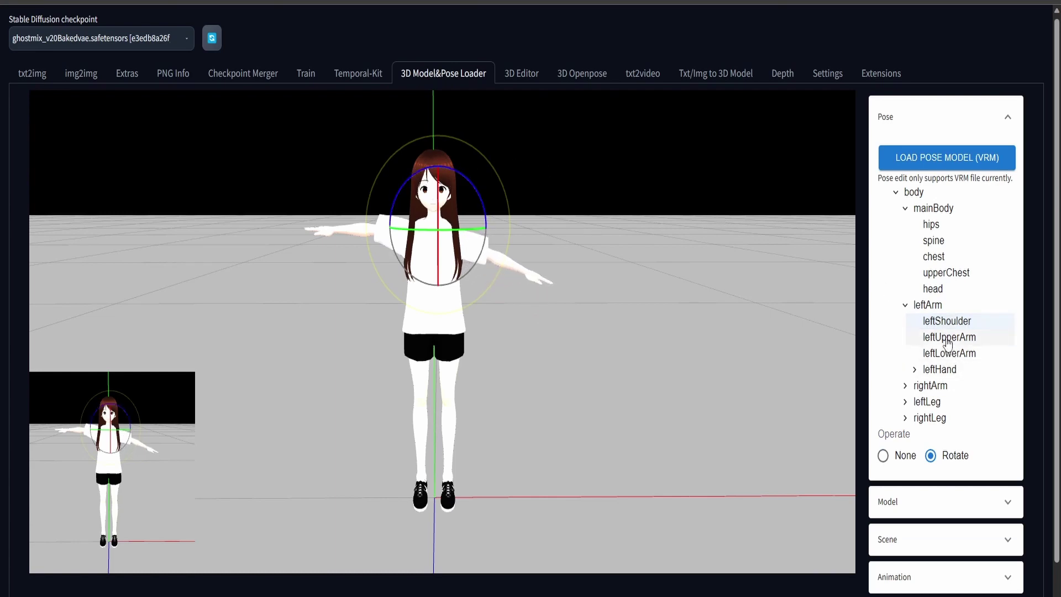
Rotate the rightShoulder bone to raise the right arm diagonally
click(931, 386)
click(942, 418)
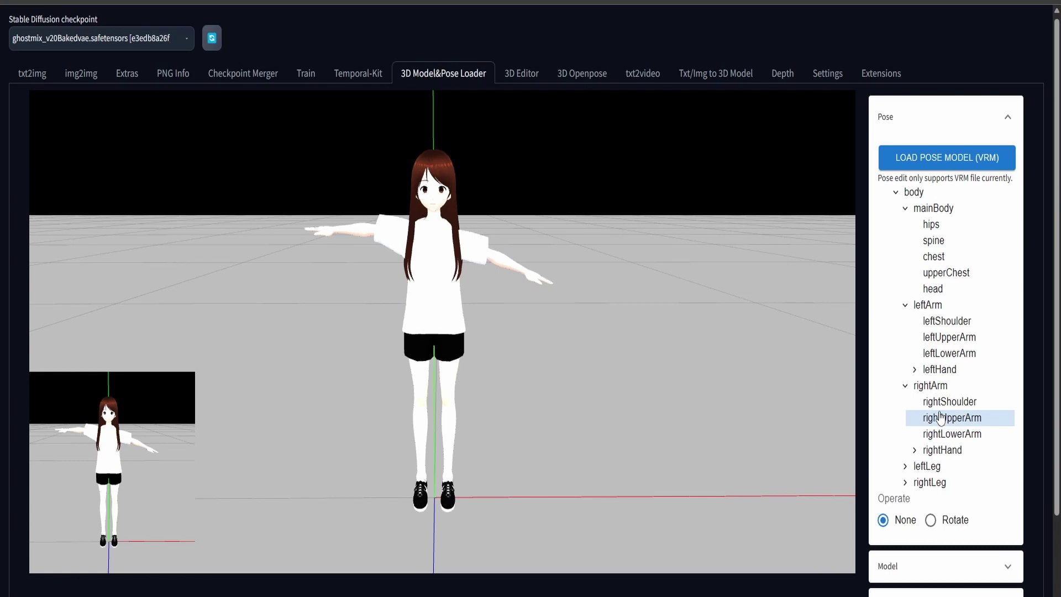
click(941, 403)
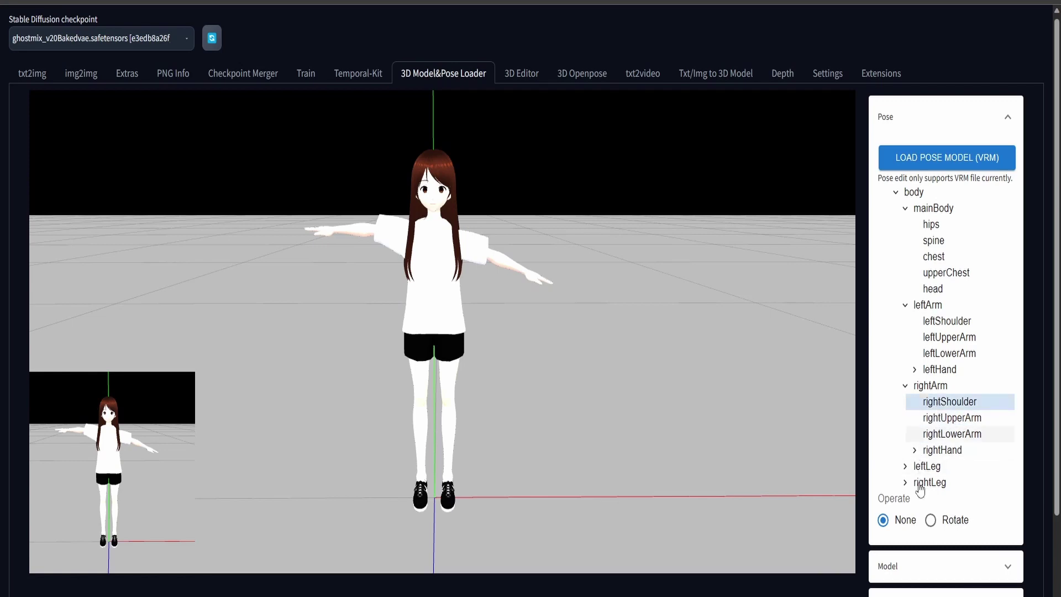
click(932, 522)
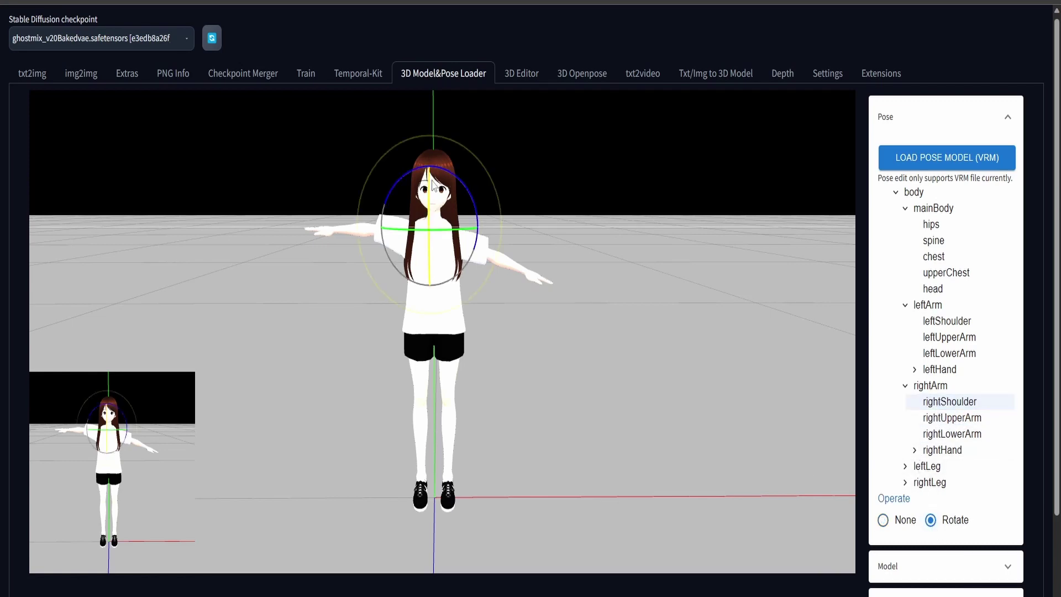
drag(443, 179, 579, 189)
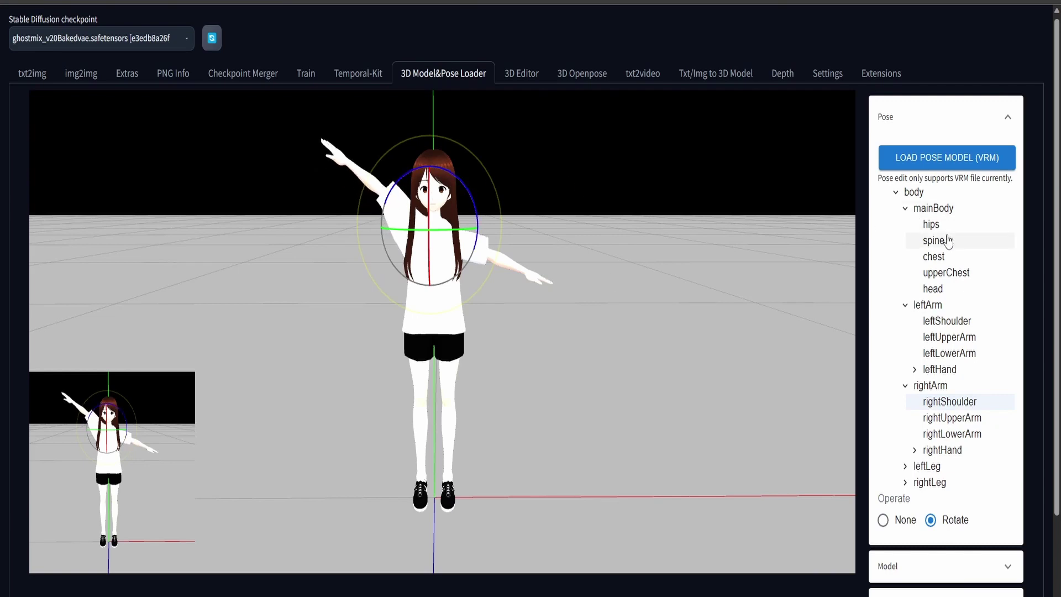
Rotate the chest bone to tilt the upper body sideways
click(940, 257)
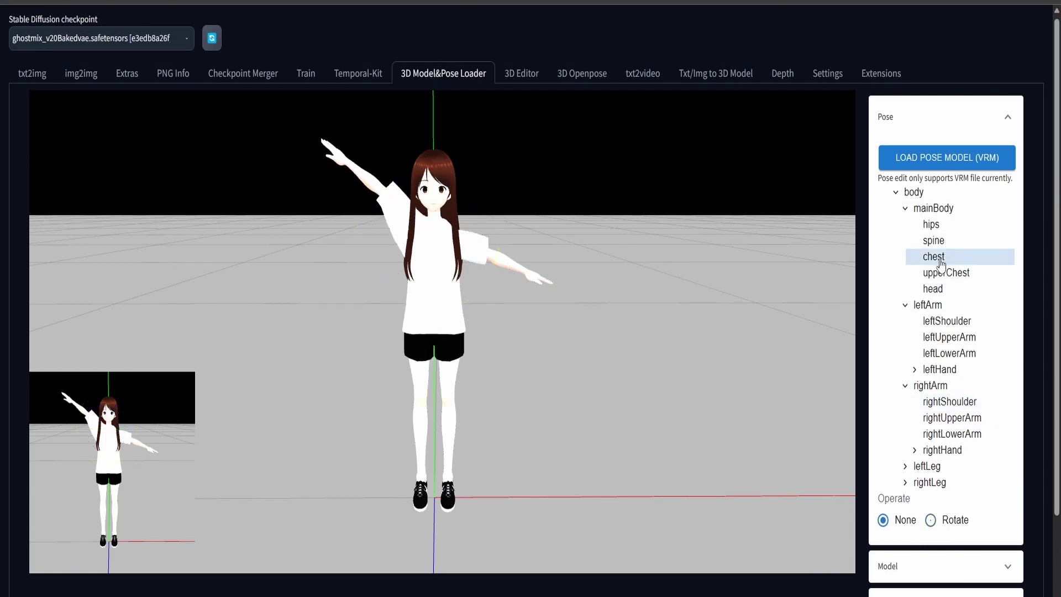
click(937, 525)
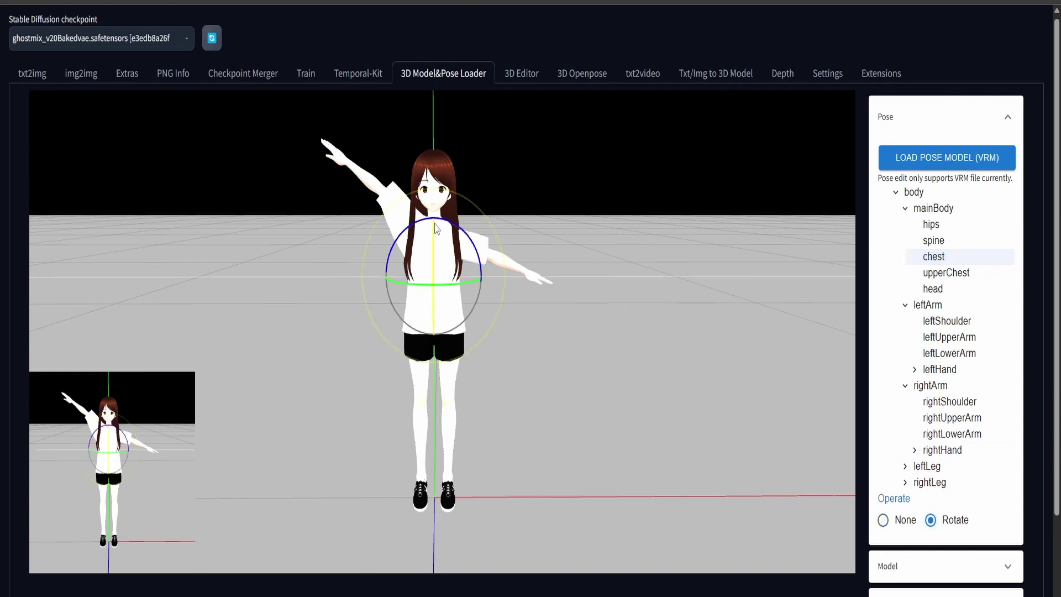
drag(451, 228, 467, 238)
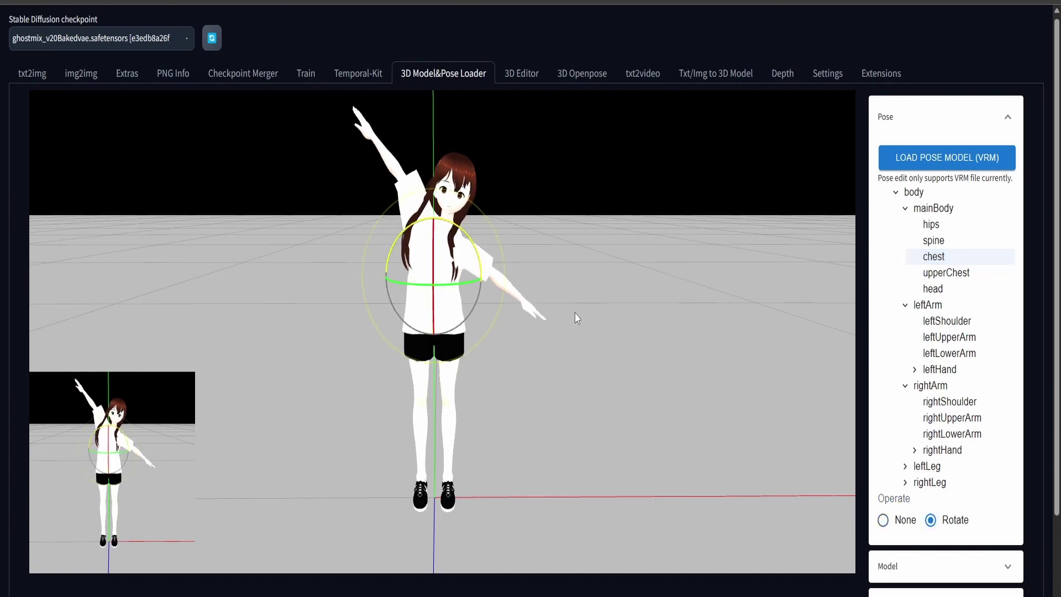
Rotate the leftUpperLeg bone to swing the leg outward, then orbit around the figure
click(927, 466)
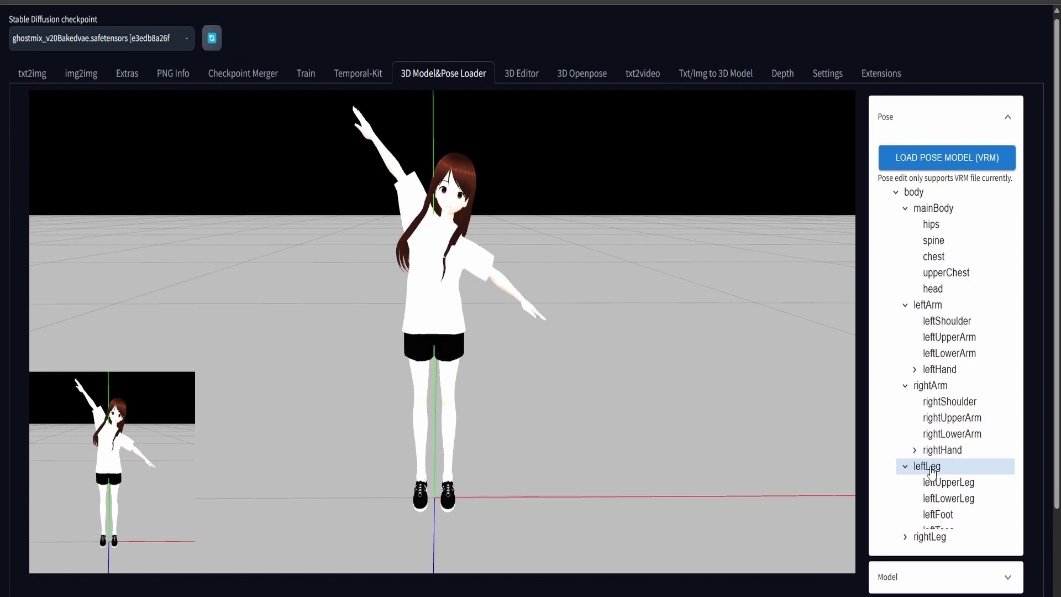
scroll(943, 453, down, 2)
click(943, 389)
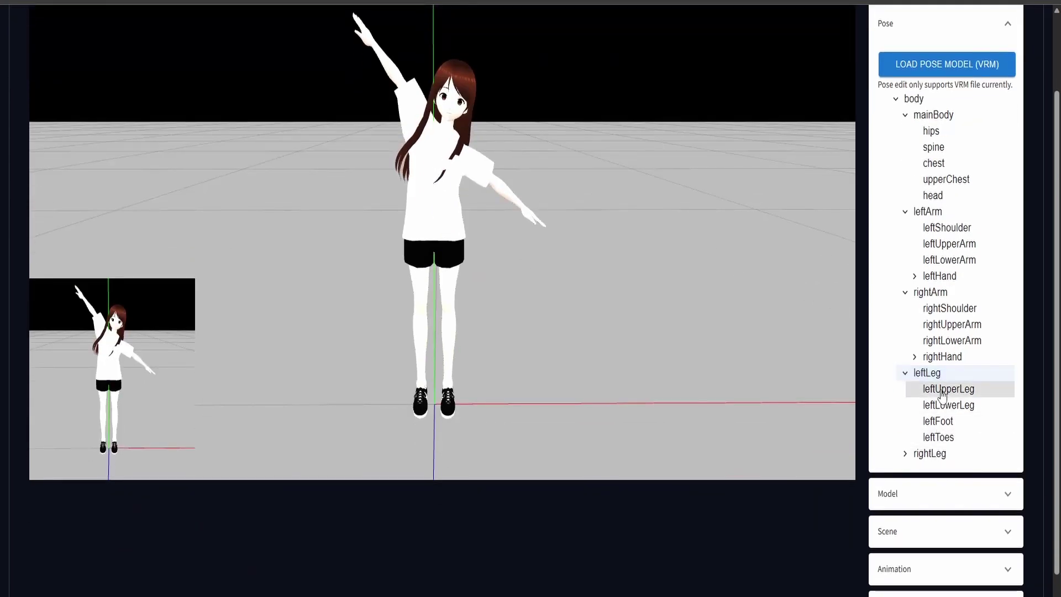
click(931, 492)
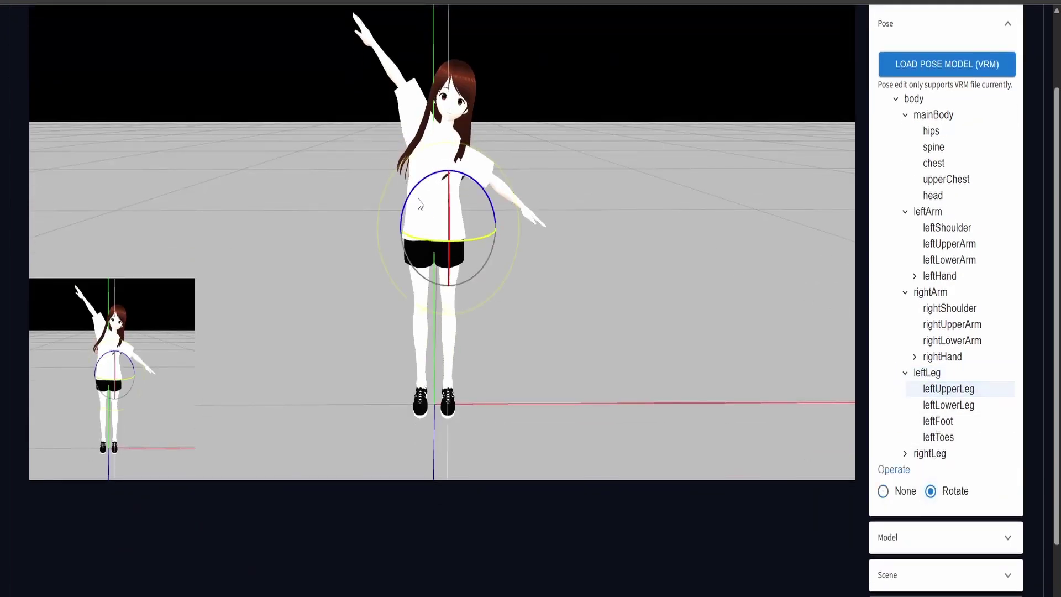
drag(470, 183, 418, 173)
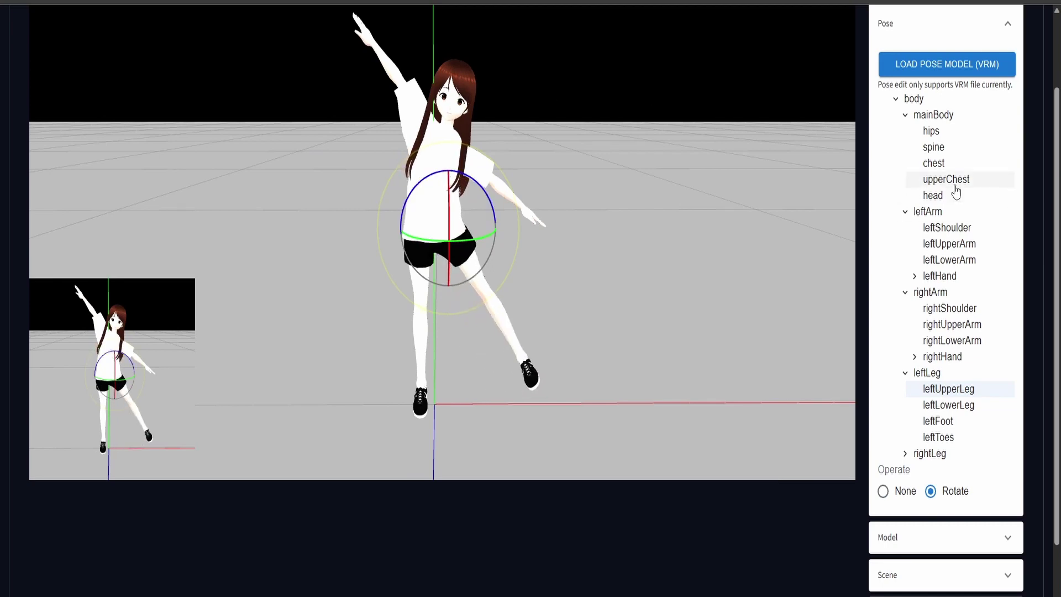
scroll(956, 192, up, 2)
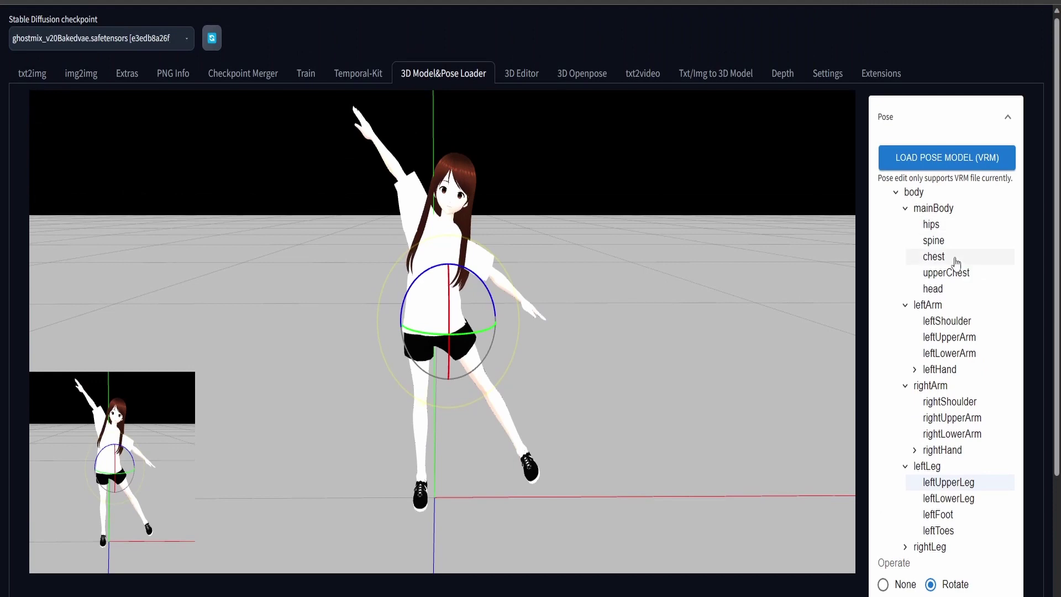
drag(680, 214, 638, 188)
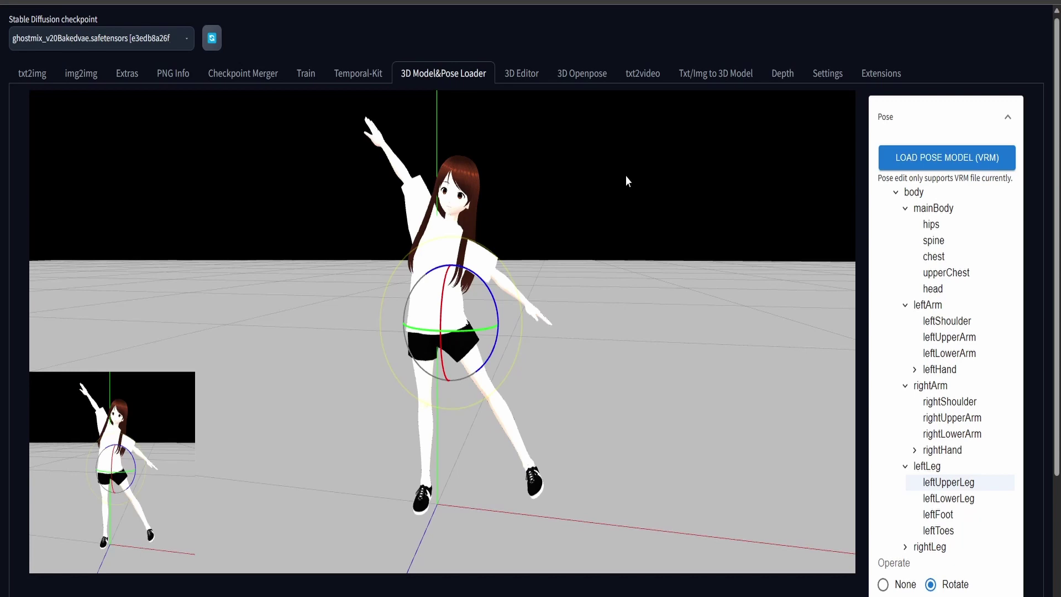
scroll(906, 262, down, 2)
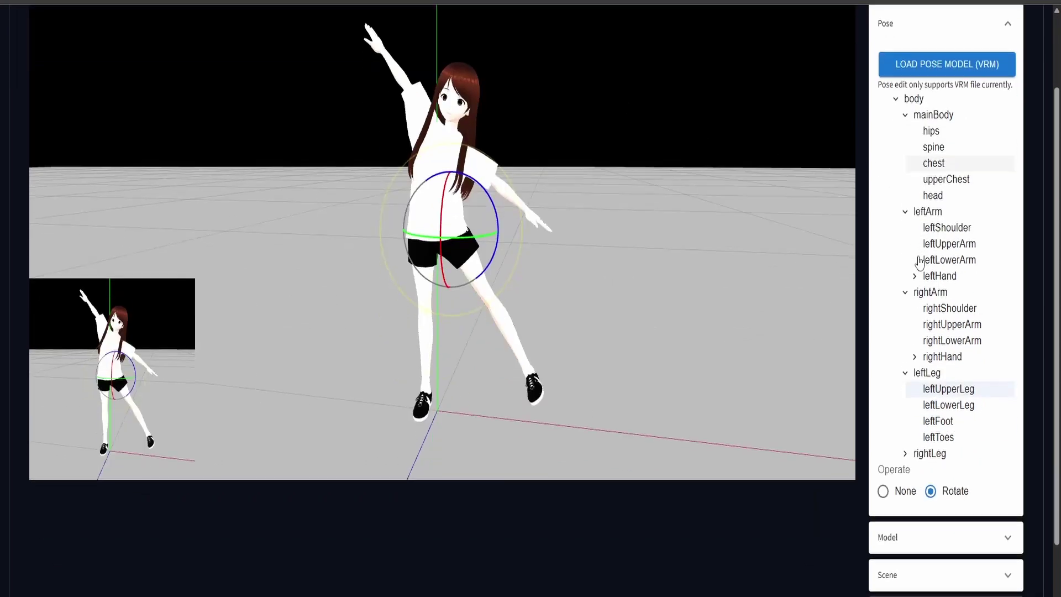
scroll(901, 287, up, 2)
Rotate the leftThumbMetacarpal bone slightly to adjust the left thumb base
click(896, 198)
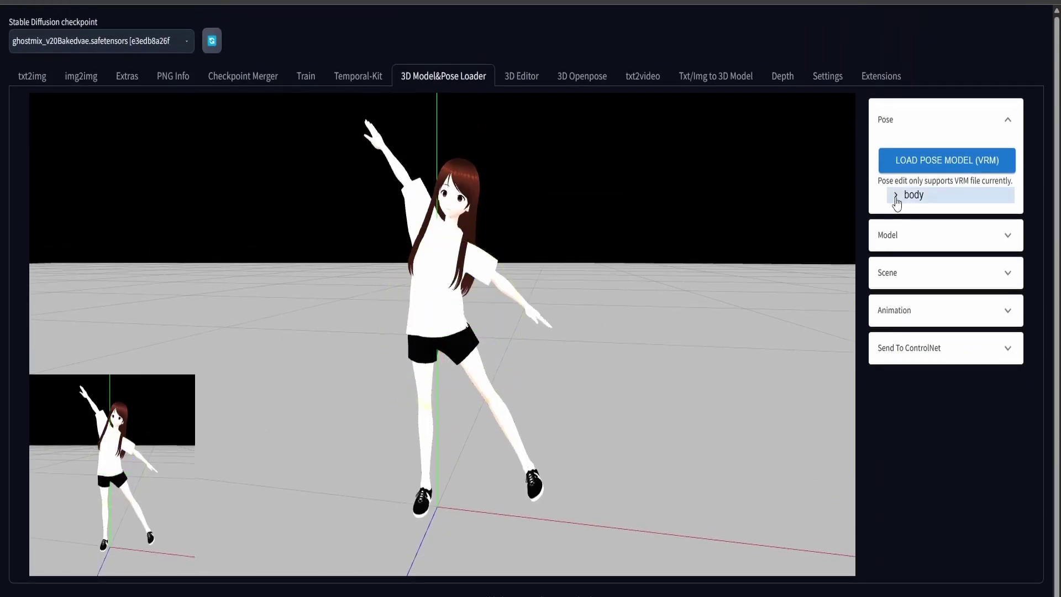
click(895, 198)
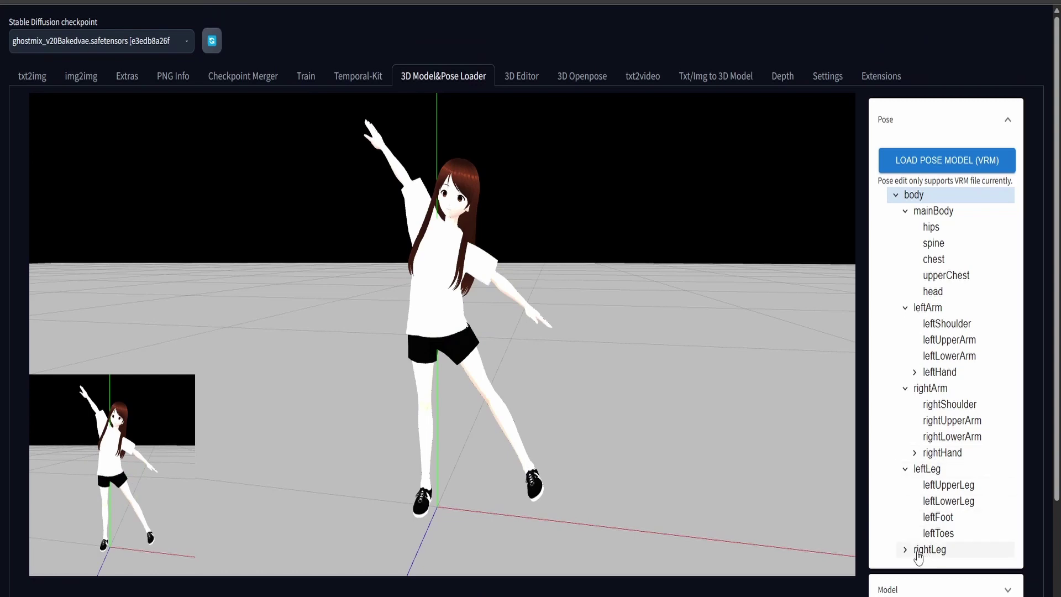
click(918, 371)
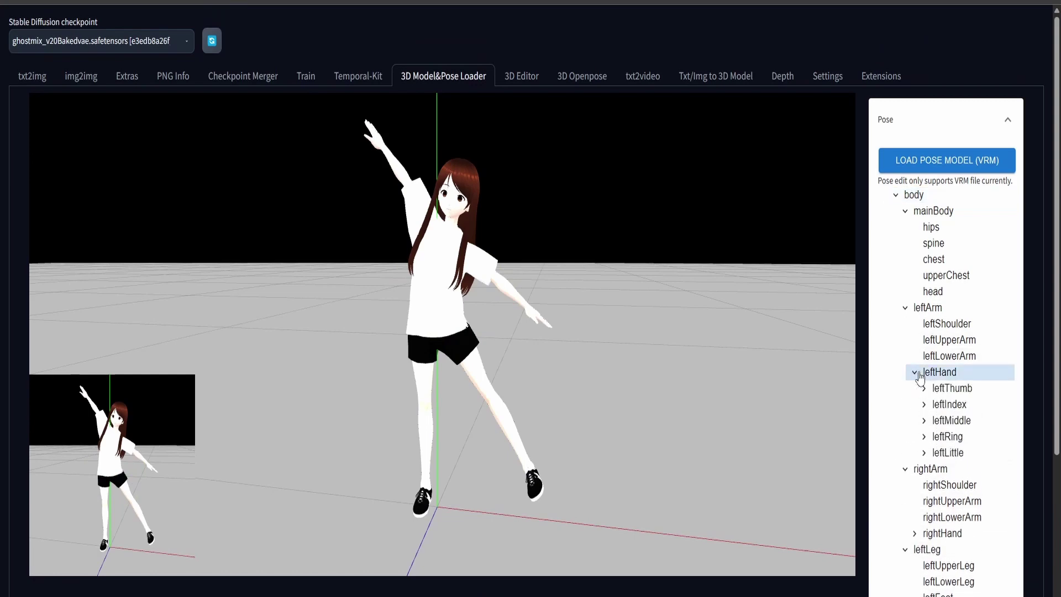
click(938, 390)
click(949, 405)
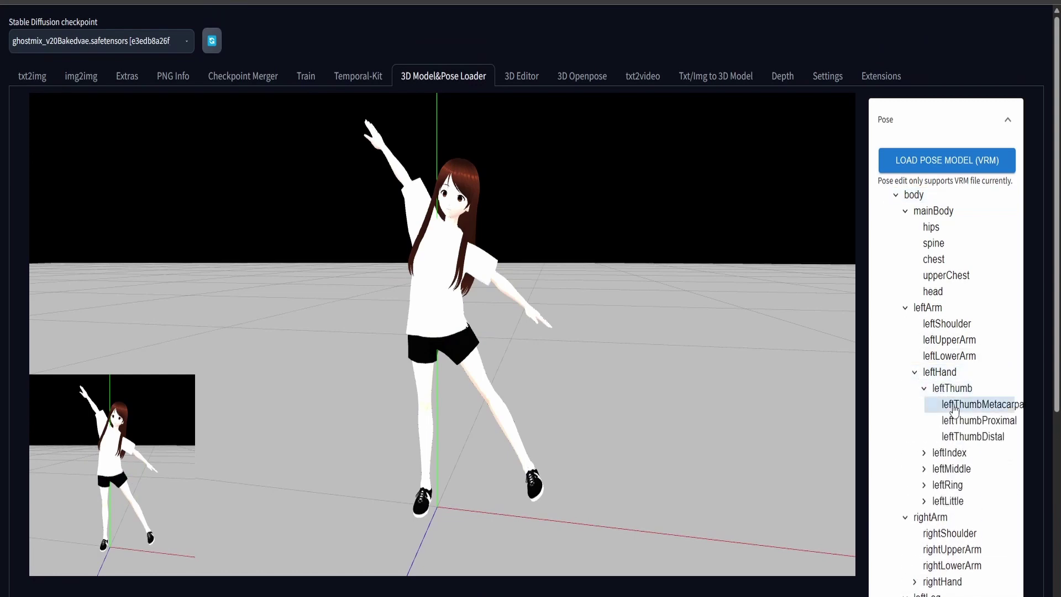
scroll(938, 418, down, 4)
scroll(938, 418, down, 2)
click(939, 393)
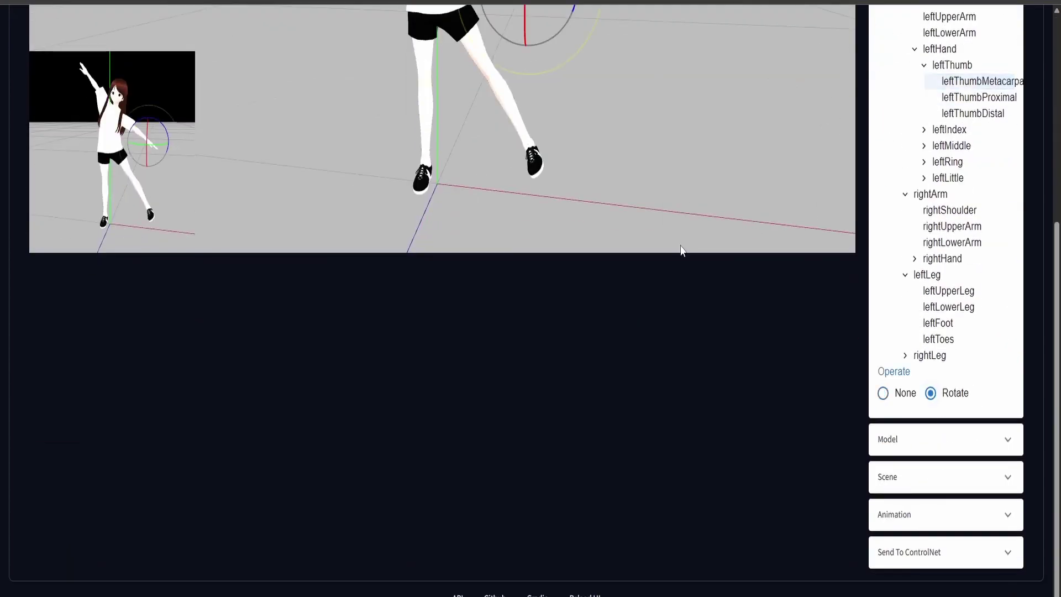
key(ctrl+a)
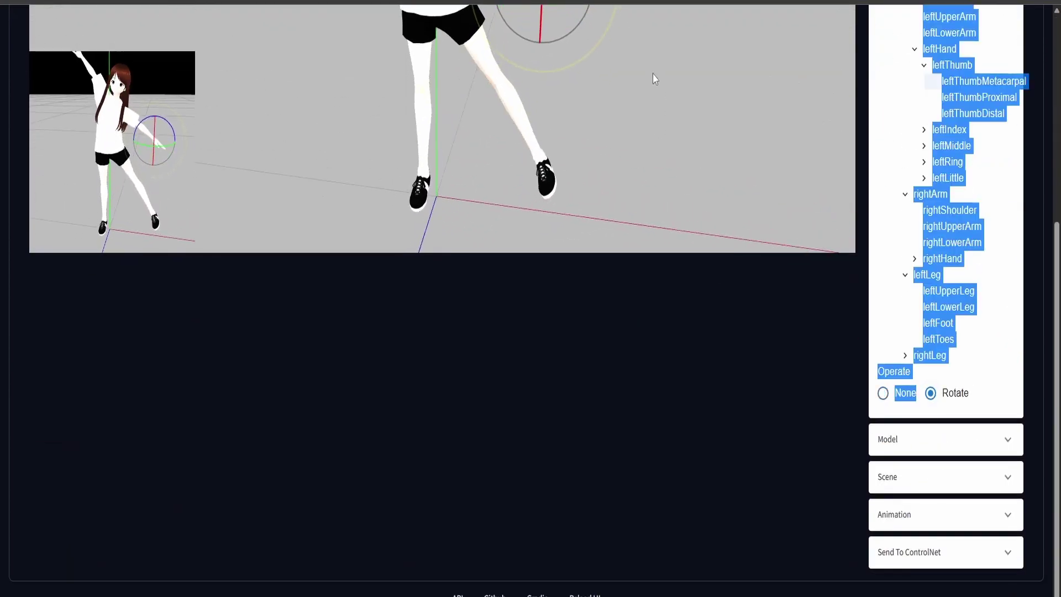
scroll(713, 310, up, 6)
click(570, 264)
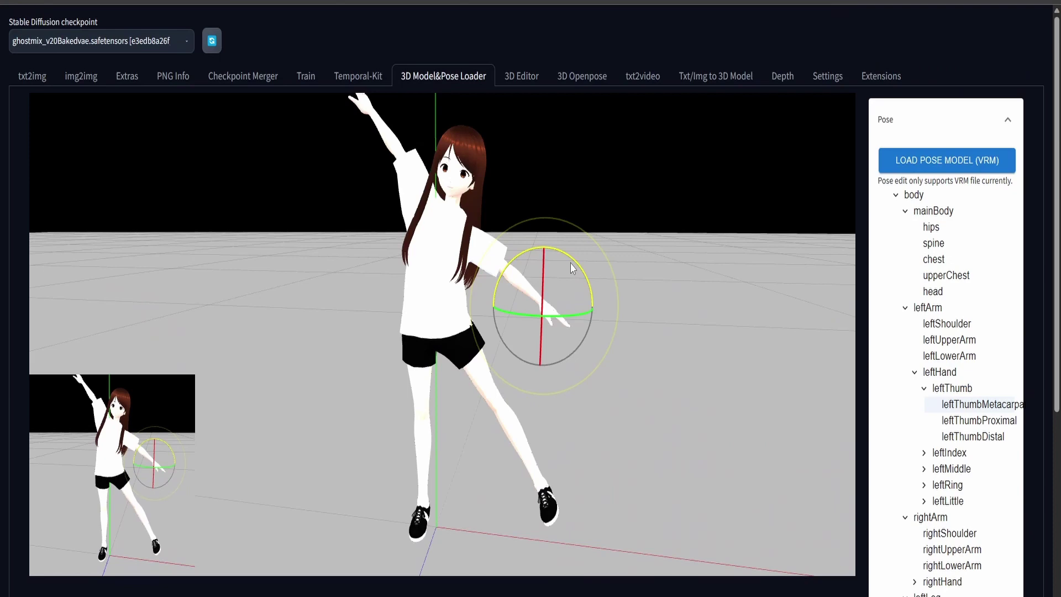
drag(577, 316, 583, 277)
drag(535, 238, 402, 162)
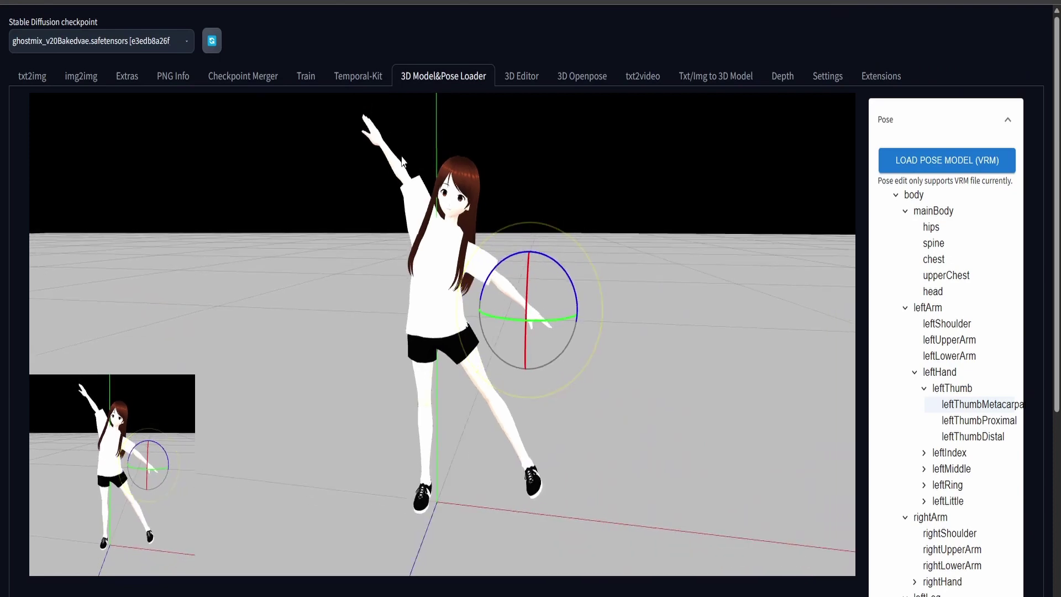
Select the raised right hand's rightThumbDistal bone and set it up for rotation
click(917, 372)
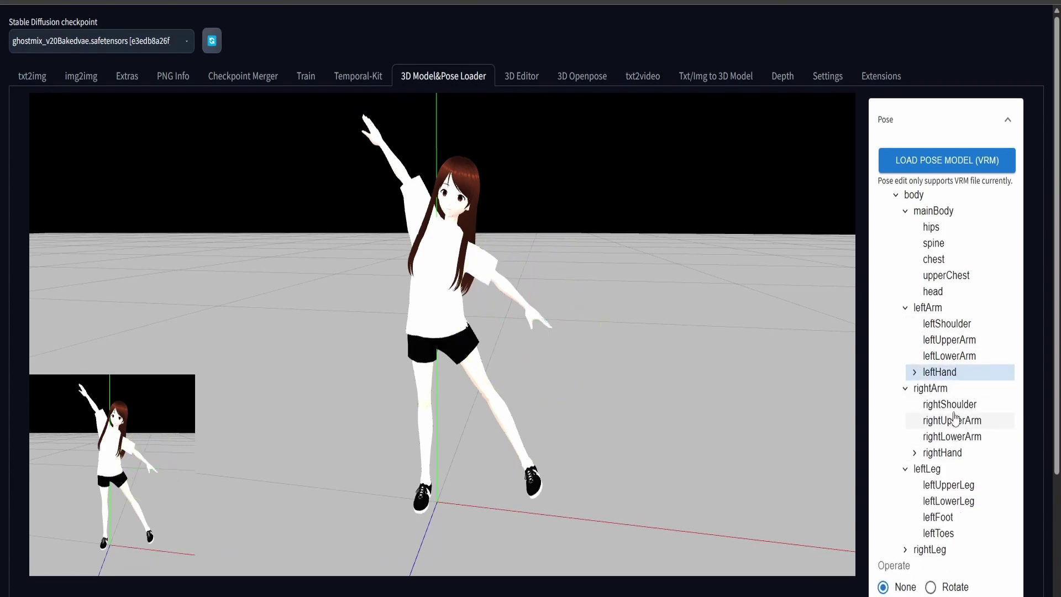
click(959, 450)
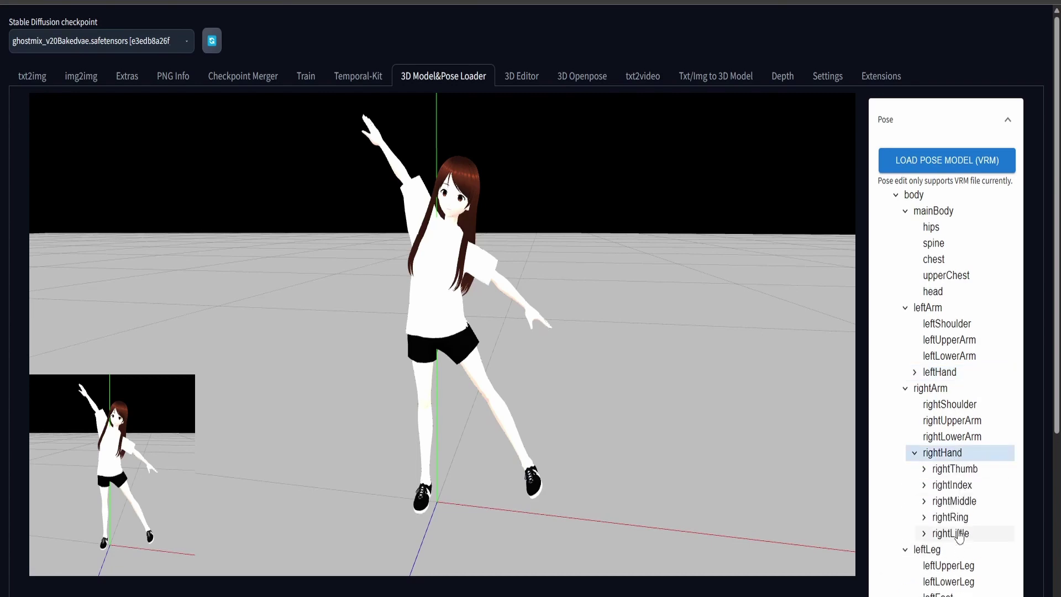
click(954, 501)
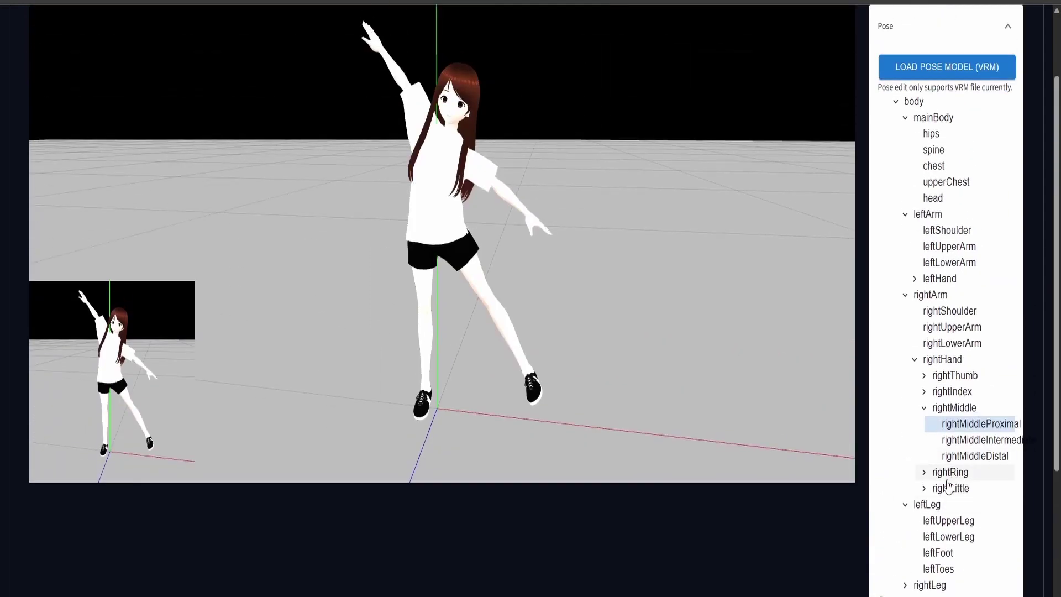
click(955, 376)
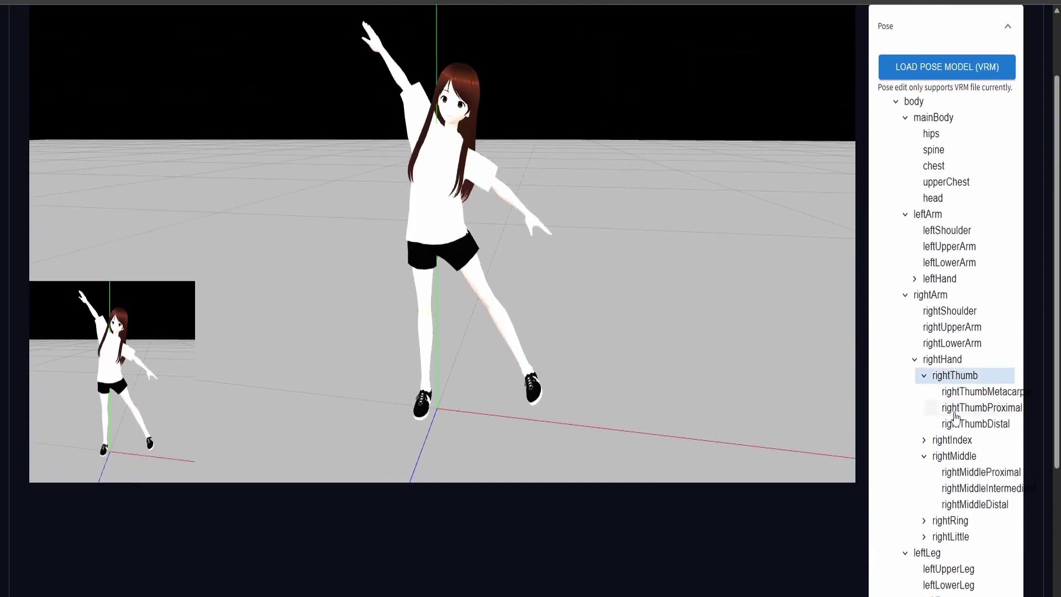
click(955, 425)
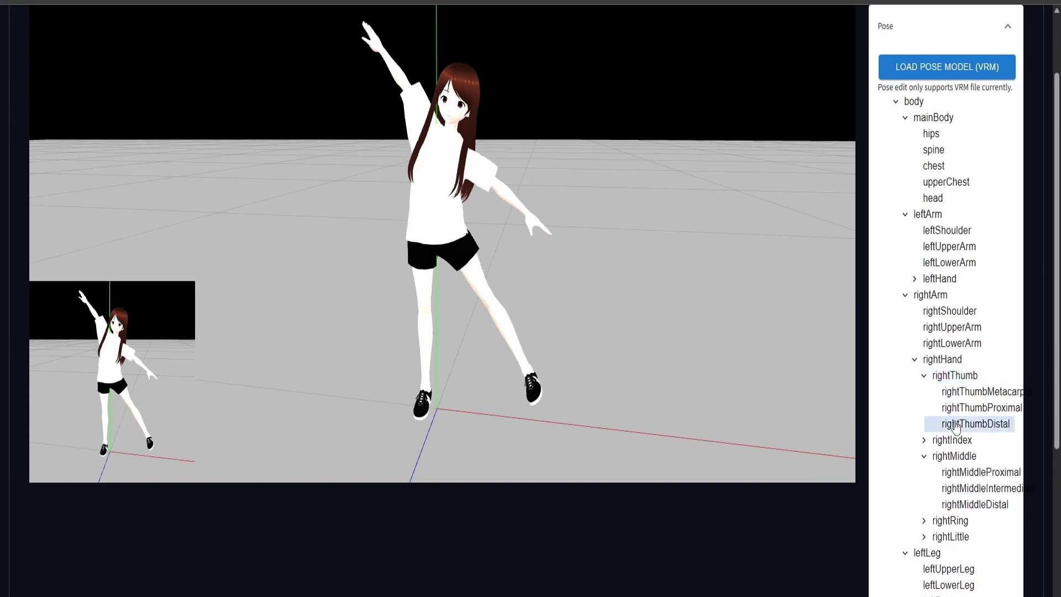
scroll(956, 431, down, 5)
click(931, 393)
scroll(776, 297, up, 7)
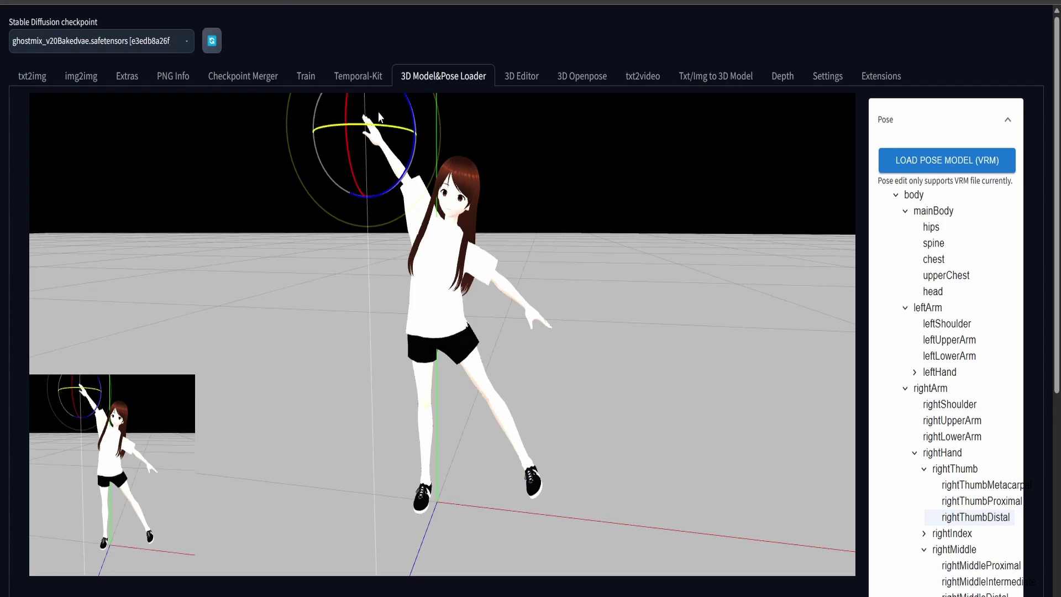
scroll(571, 180, down, 4)
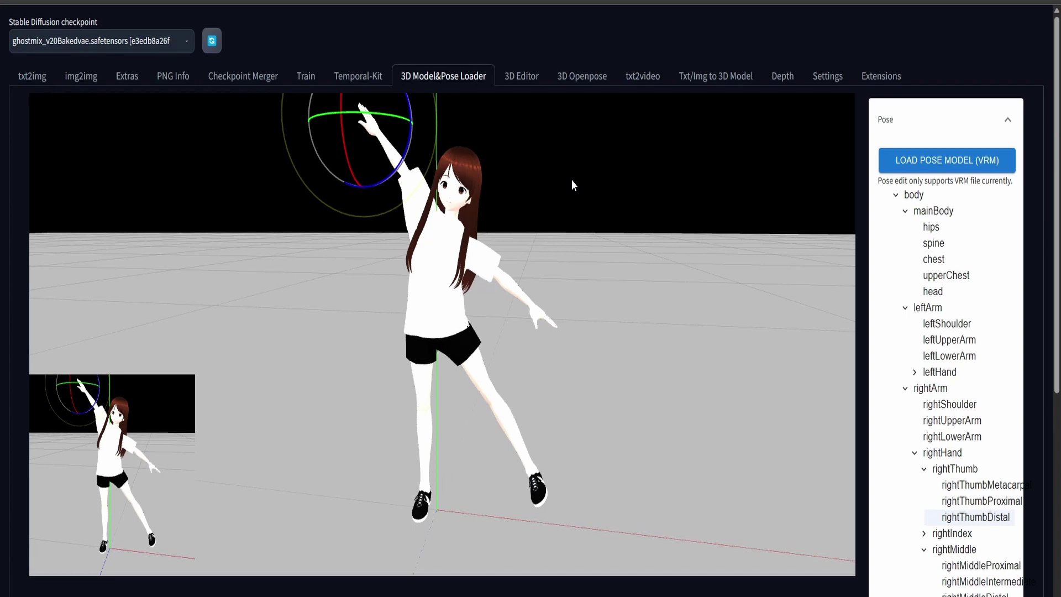
scroll(572, 180, up, 1)
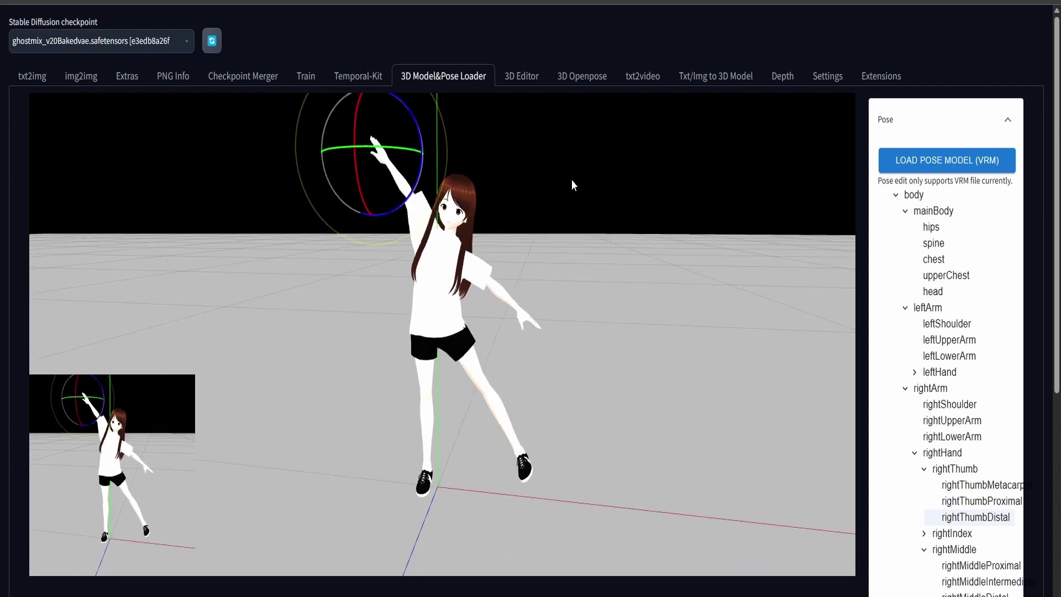
Send the posed VRM girl snapshot to txt2img as ControlNet Unit 1's image
click(1002, 129)
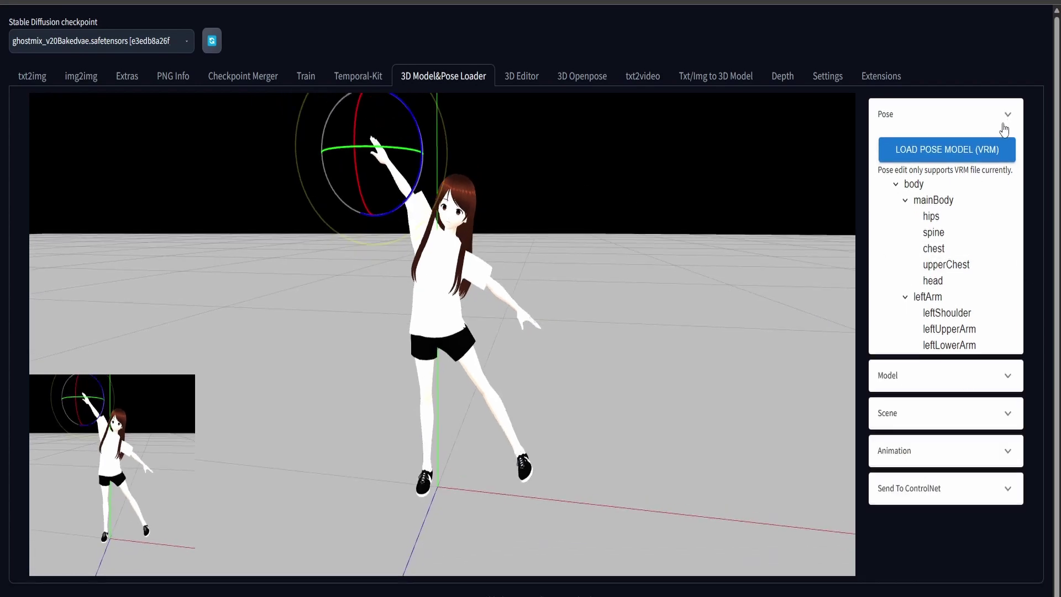
click(986, 283)
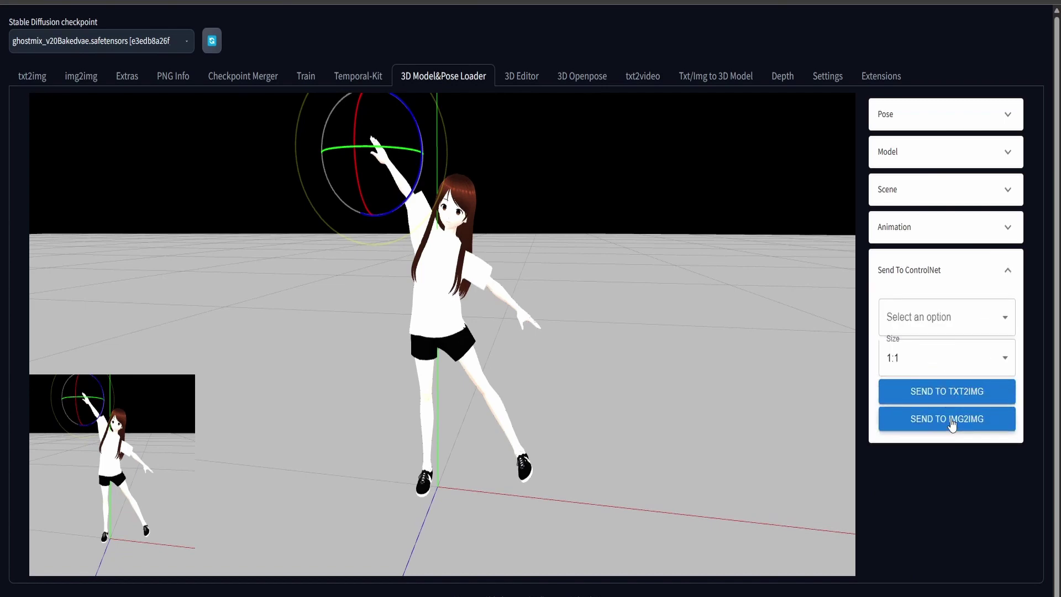
click(953, 326)
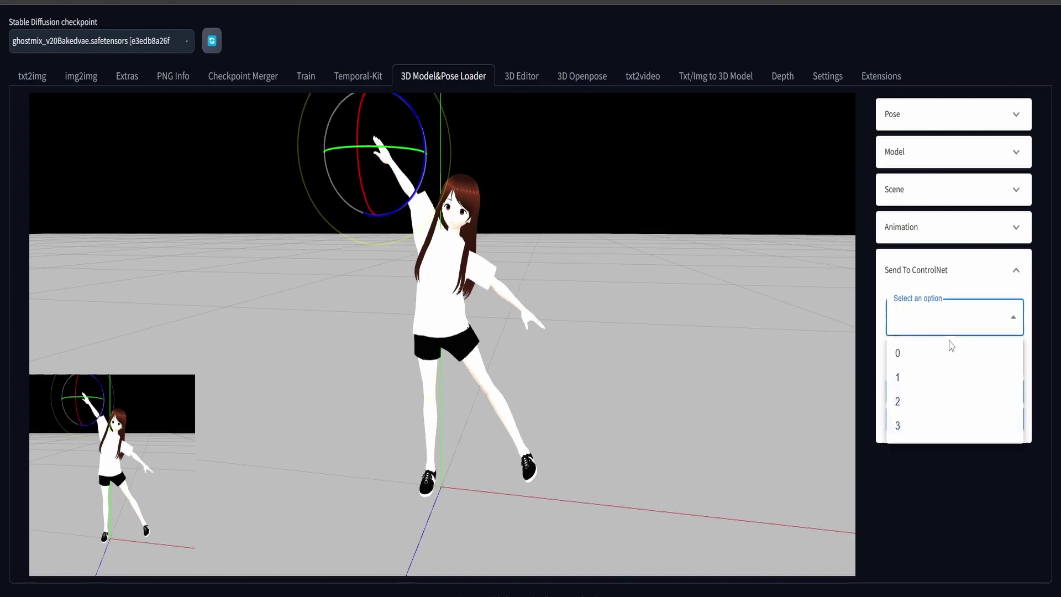
click(938, 363)
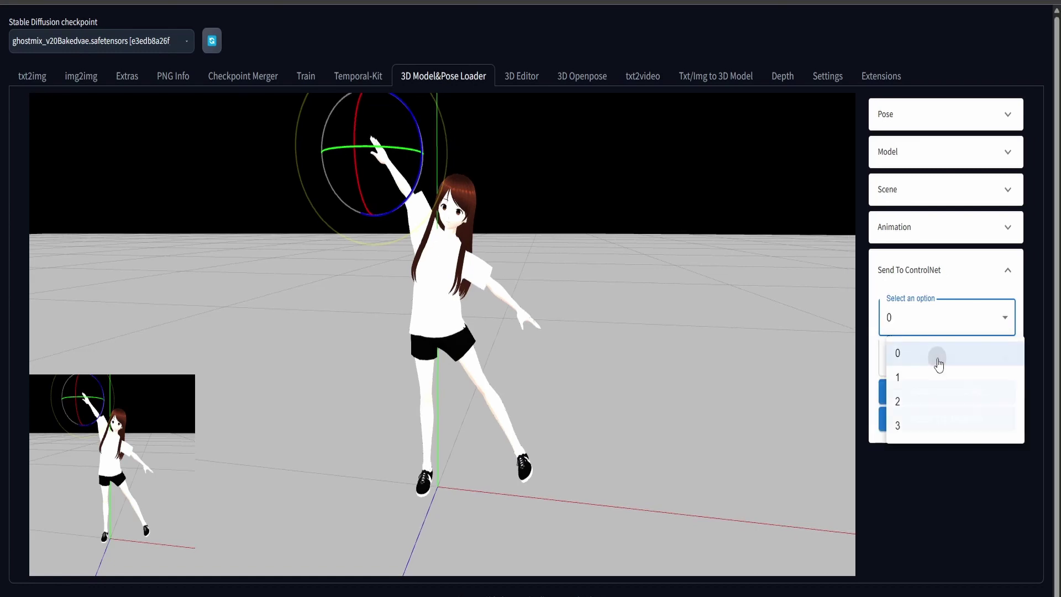
click(935, 325)
click(925, 411)
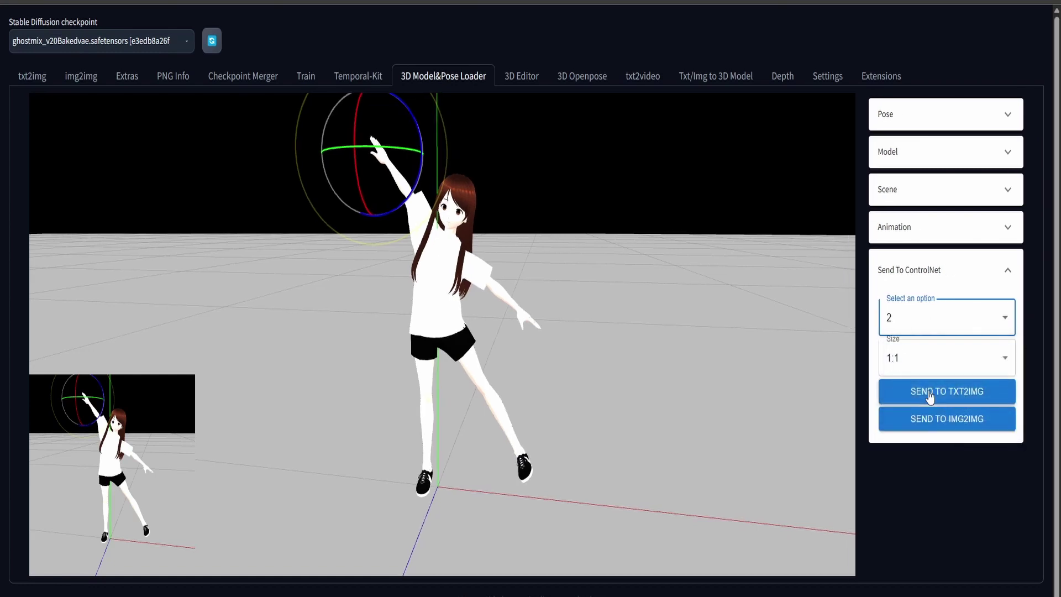
click(928, 393)
scroll(433, 369, down, 5)
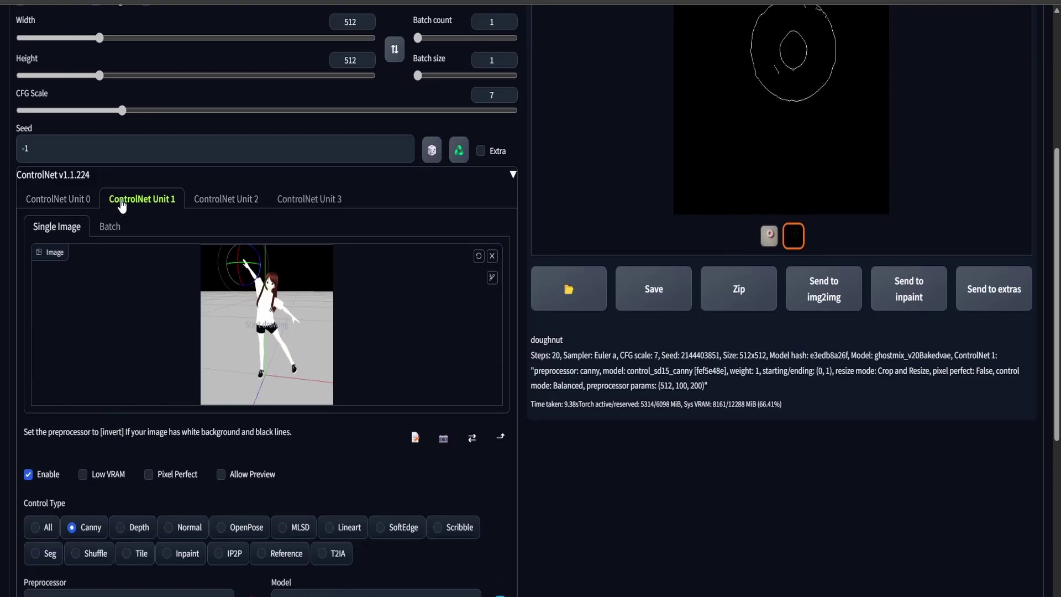
Raise ControlNet Unit 1's Control Weight to 1.2
scroll(160, 382, up, 2)
scroll(161, 383, up, 4)
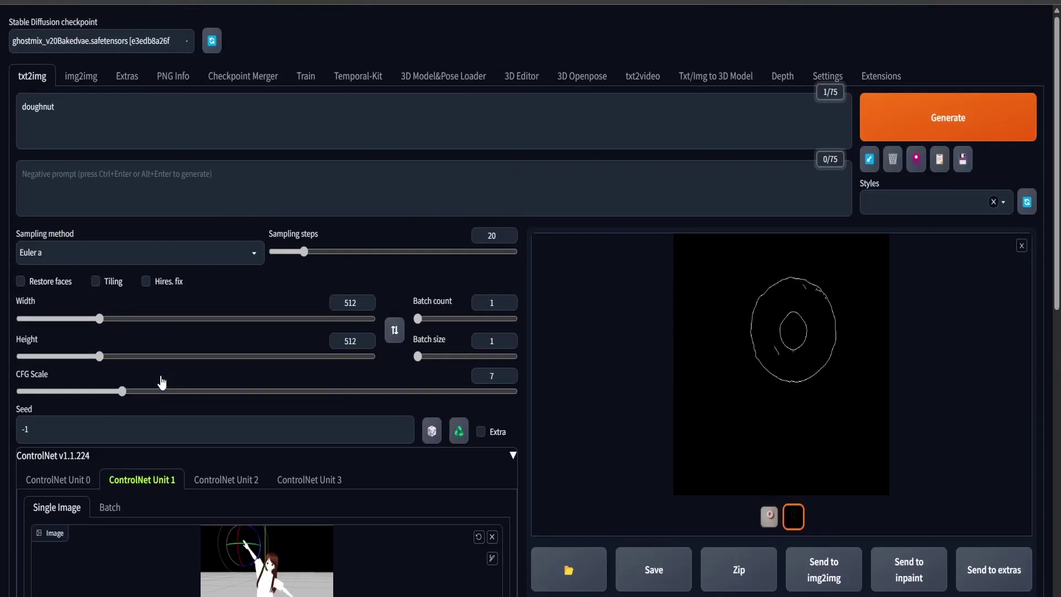
scroll(161, 382, down, 5)
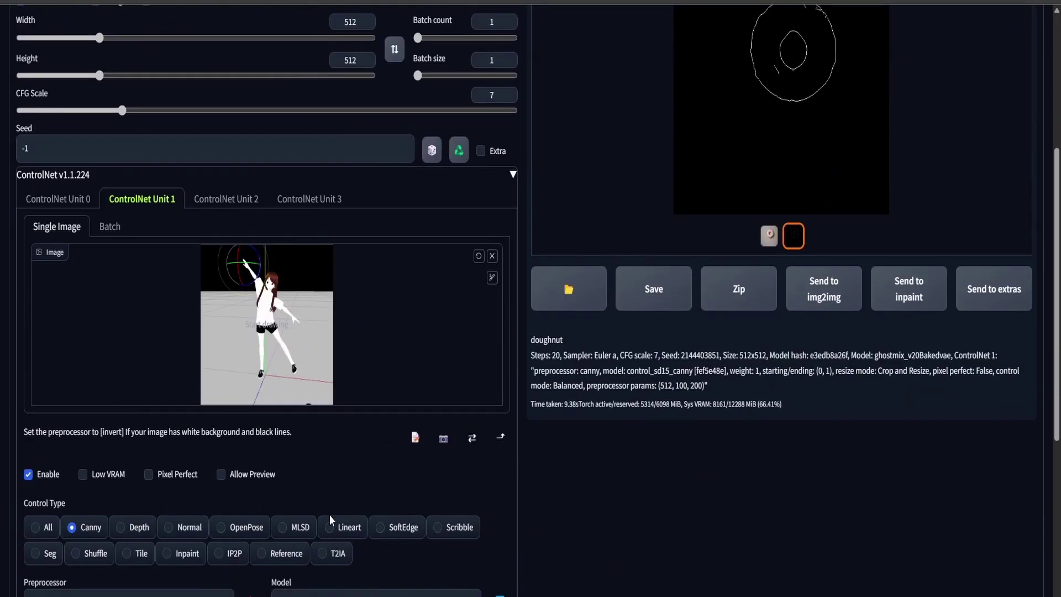
scroll(366, 516, down, 2)
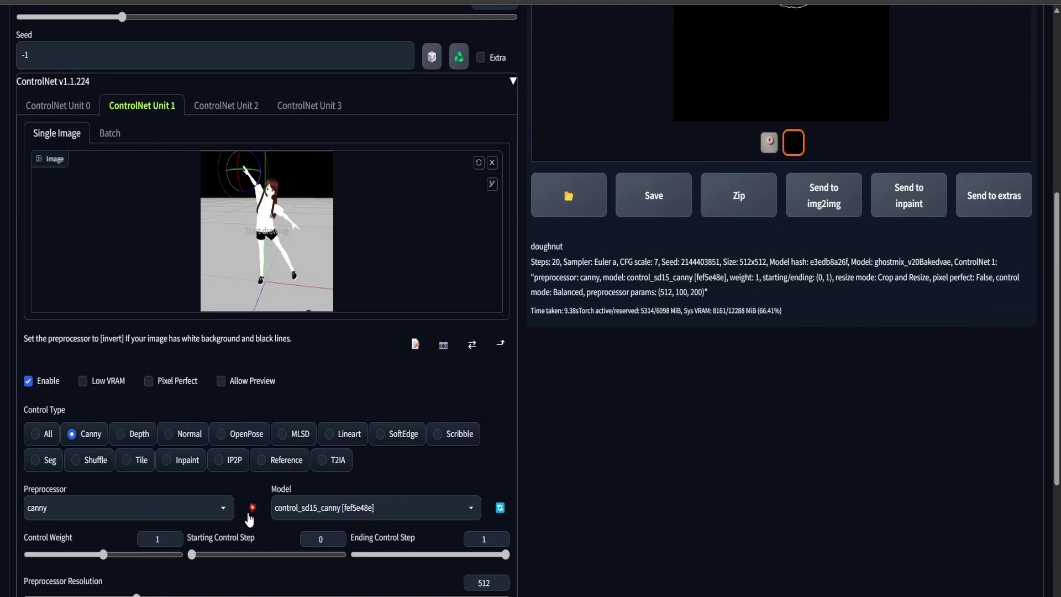
click(177, 537)
click(177, 536)
click(177, 536)
click(177, 536)
Set the Canny Low Threshold to 90 and the High Threshold to about 194
scroll(244, 528, down, 2)
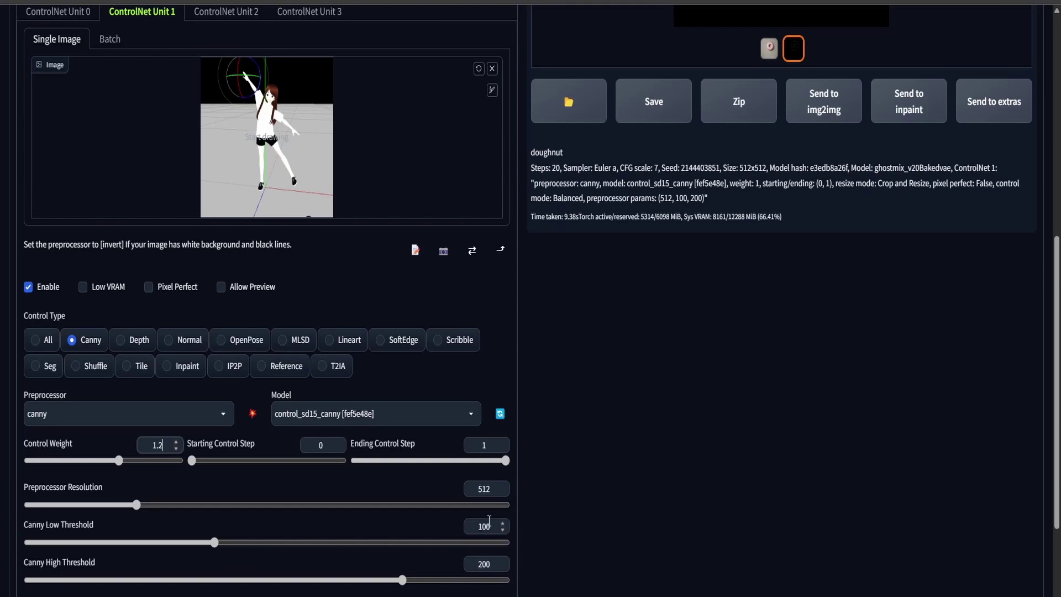
click(503, 531)
click(503, 531)
click(503, 531)
click(503, 531)
click(503, 567)
click(503, 567)
click(503, 567)
click(503, 567)
click(503, 567)
click(503, 567)
click(503, 568)
click(503, 560)
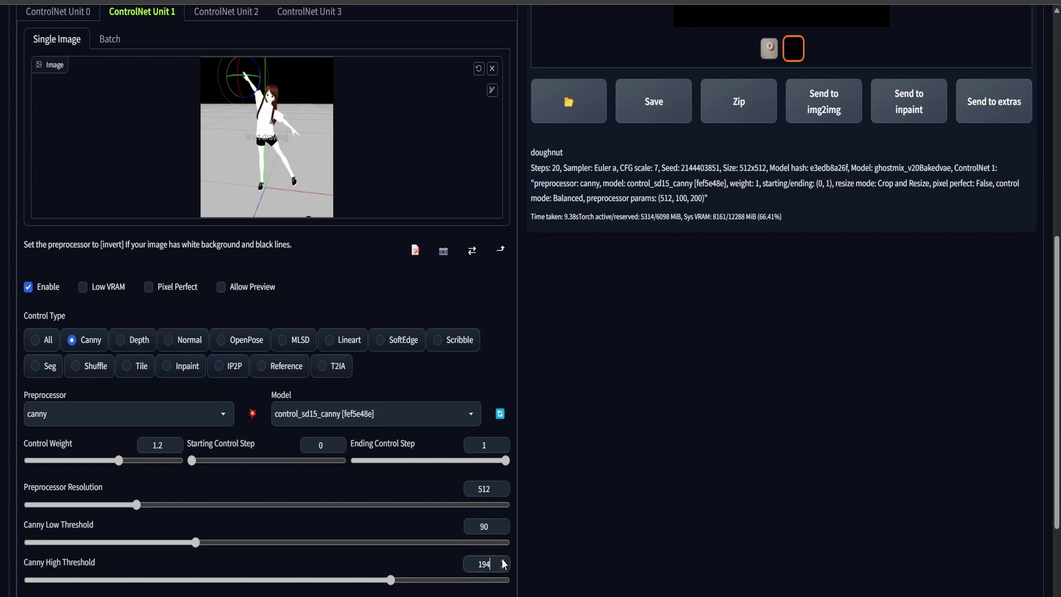
click(502, 560)
click(503, 560)
click(503, 560)
Generate the girl-and-doughnut image with the new thresholds and view the result
scroll(553, 506, up, 8)
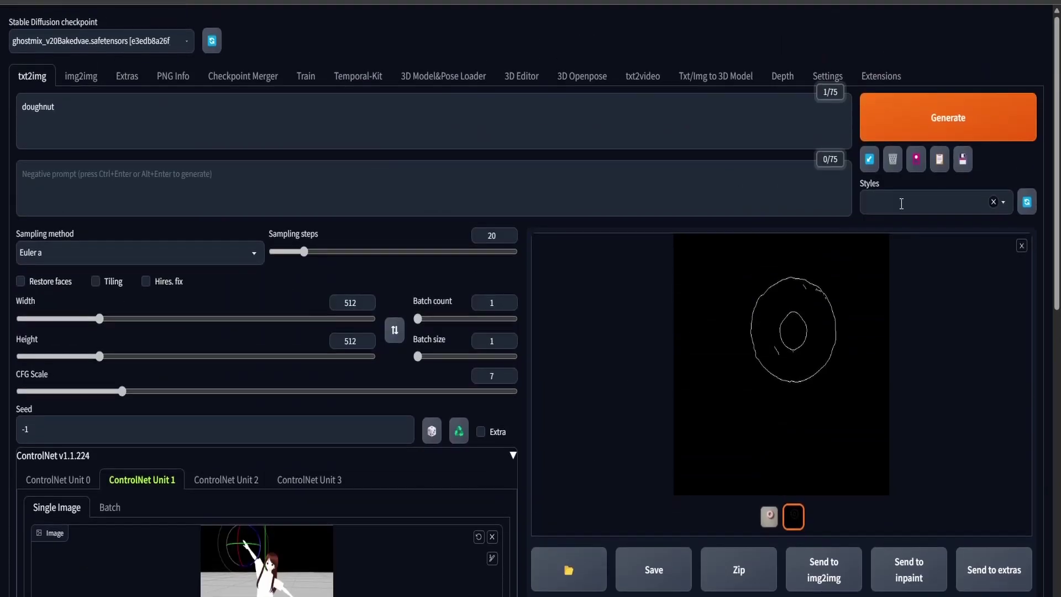
click(948, 117)
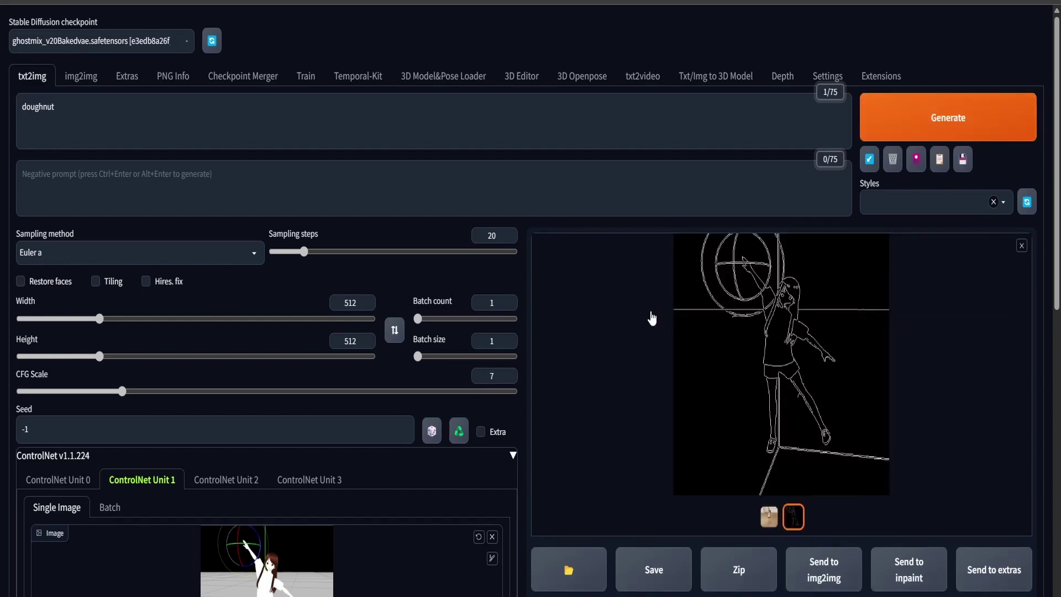
click(768, 517)
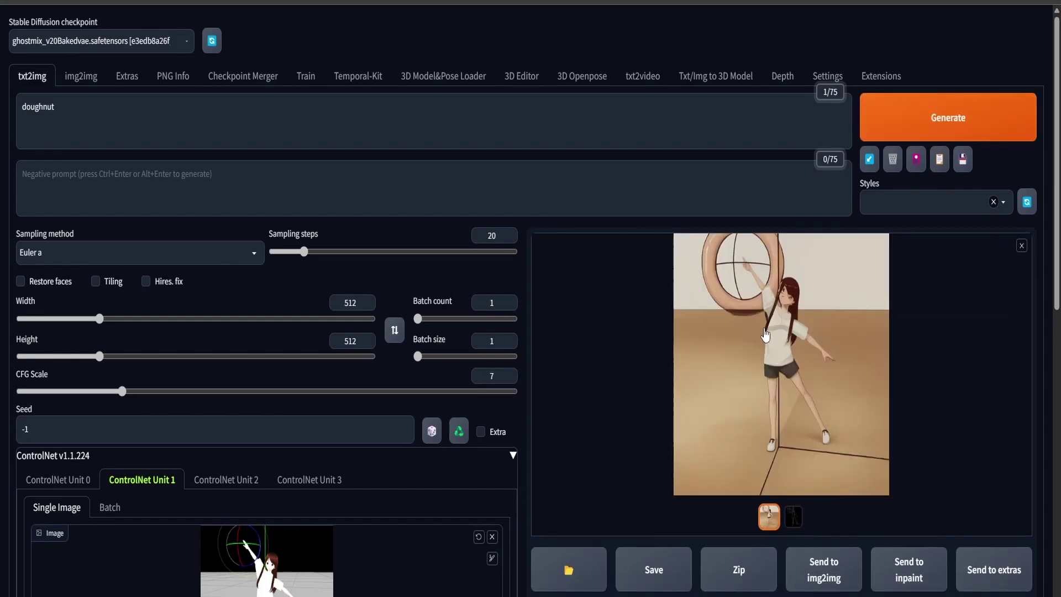
Replace the prompt with 'anime girl striking a pose' and generate again
triple_click(109, 129)
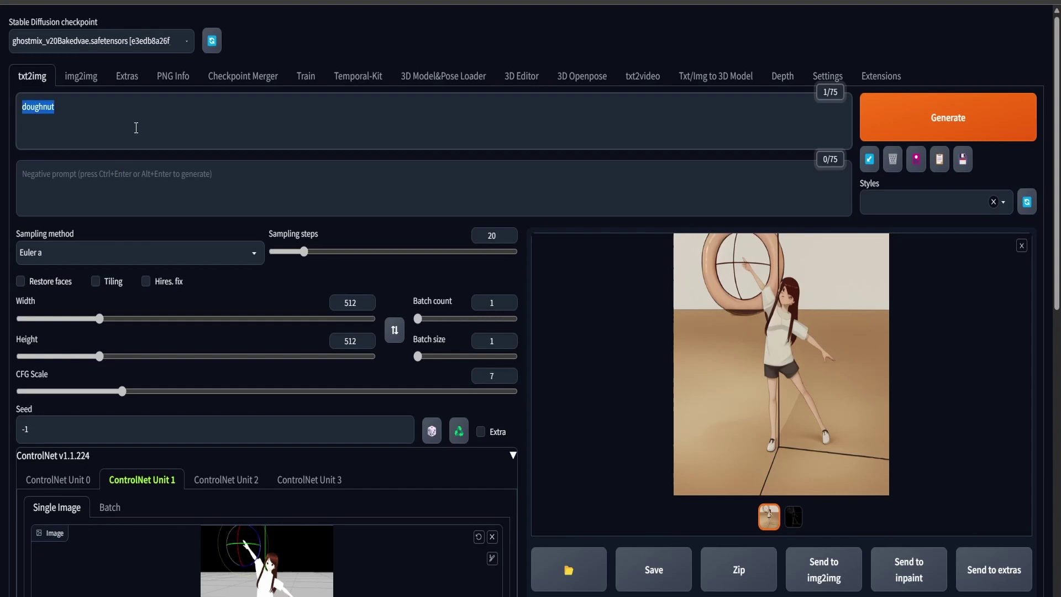
text(anime girl striking a pose)
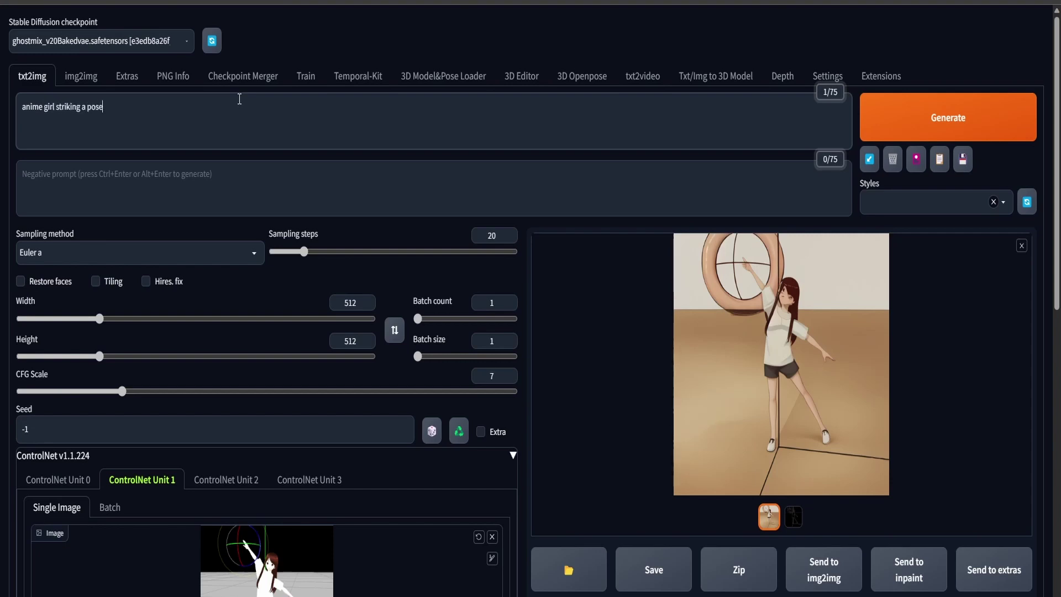
click(929, 116)
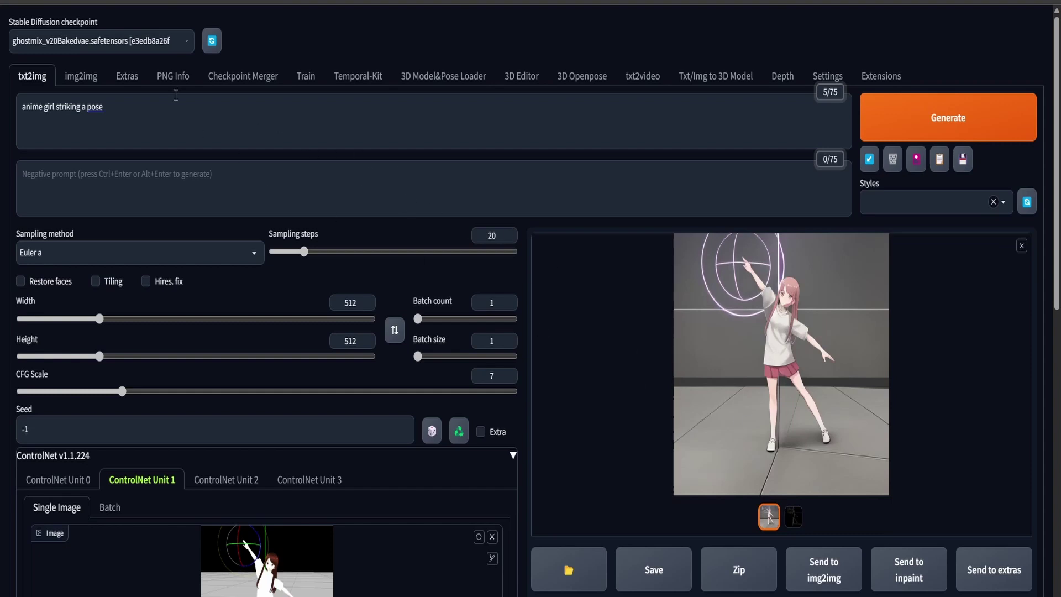
From the 3D Model&Pose Loader, send a fresh posed-figure snapshot to txt2img ControlNet
click(545, 81)
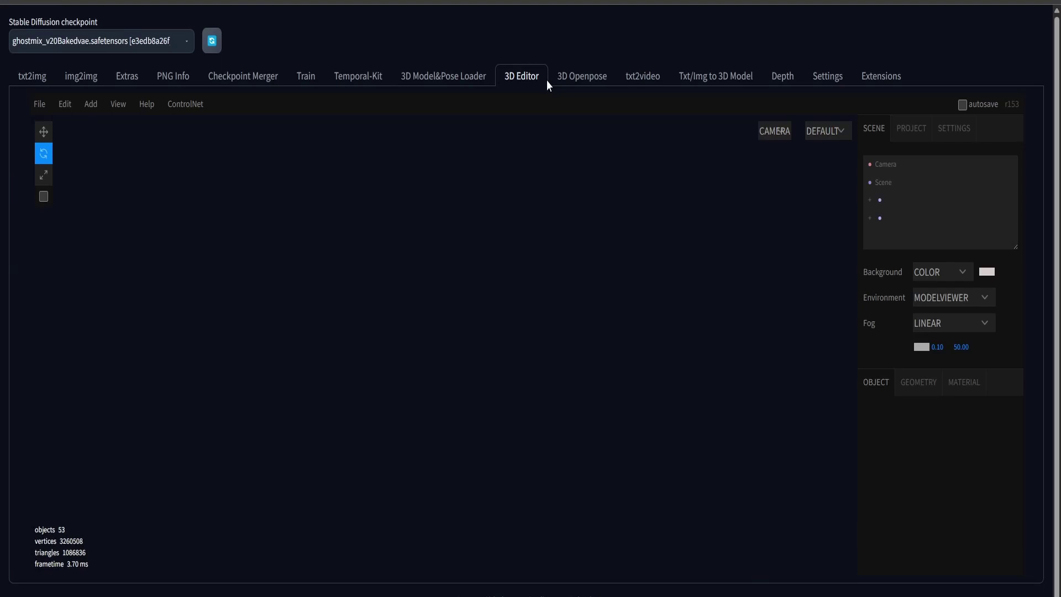
click(454, 75)
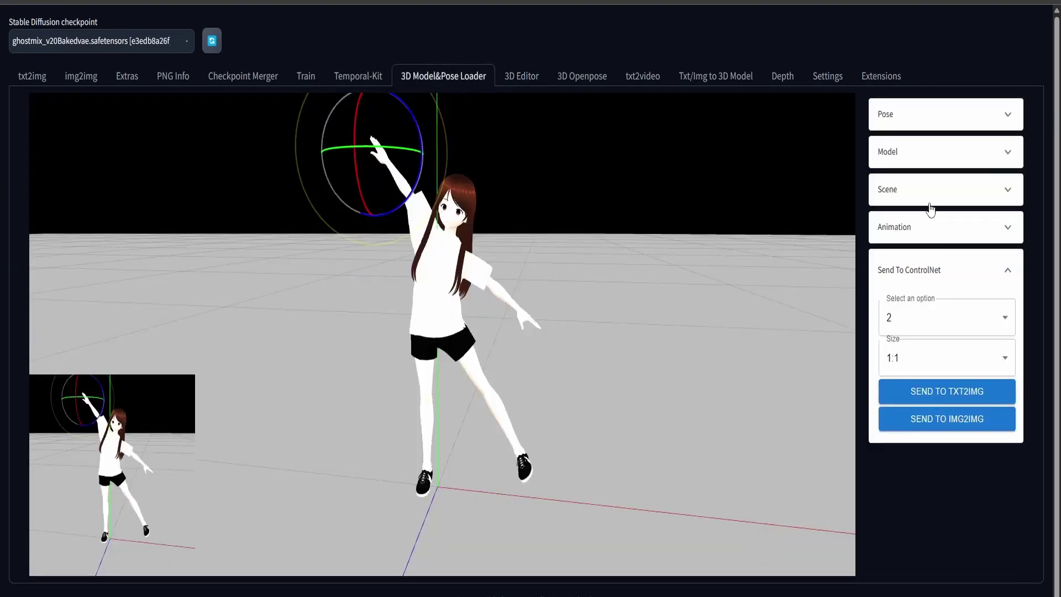
click(928, 153)
click(929, 158)
click(931, 131)
click(927, 197)
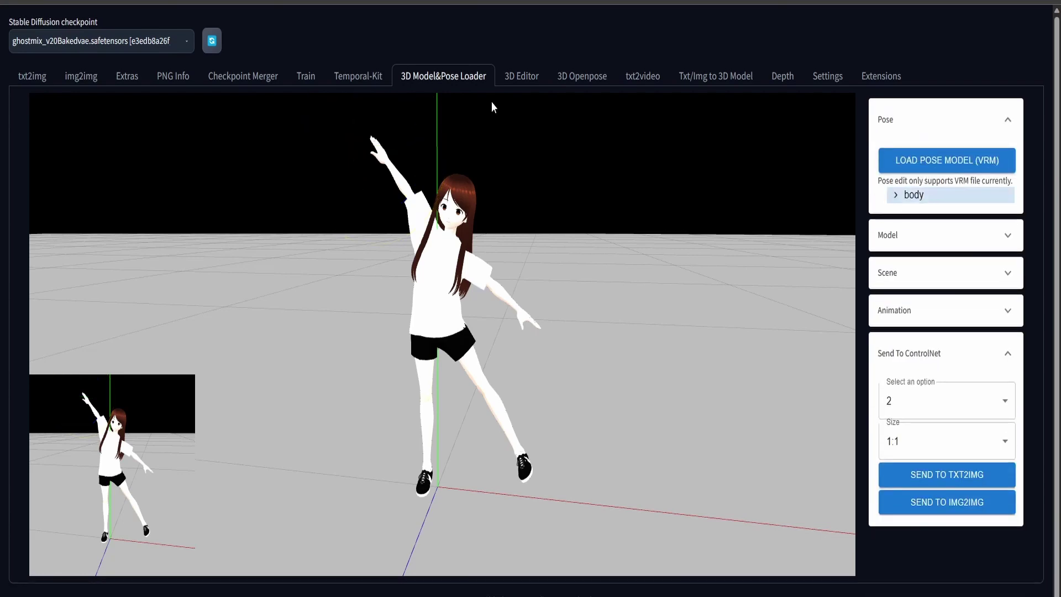
click(960, 483)
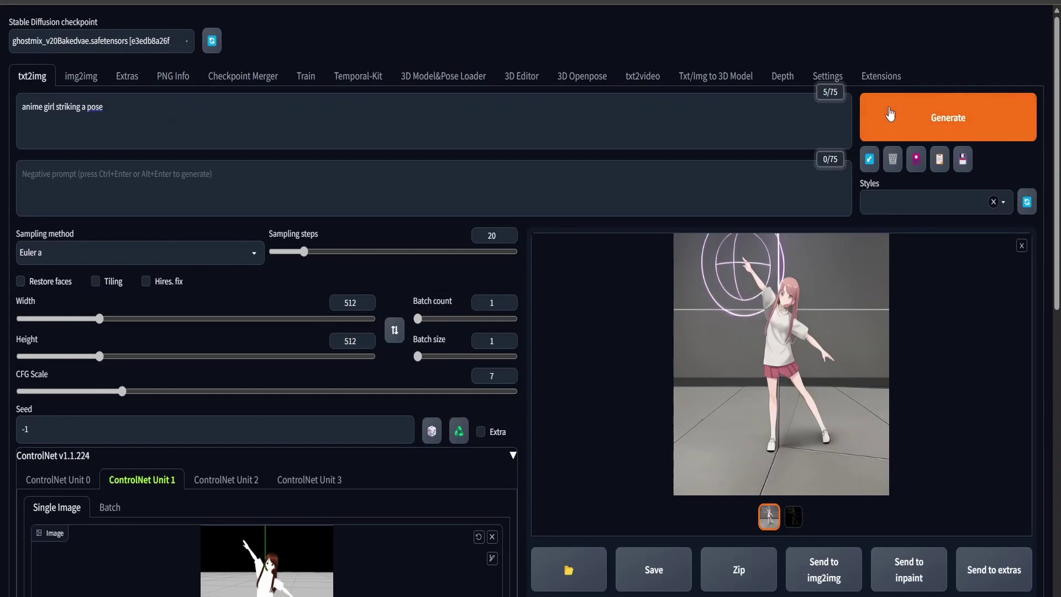
Generate a new dance-pose anime girl image from the updated ControlNet snapshot
click(962, 122)
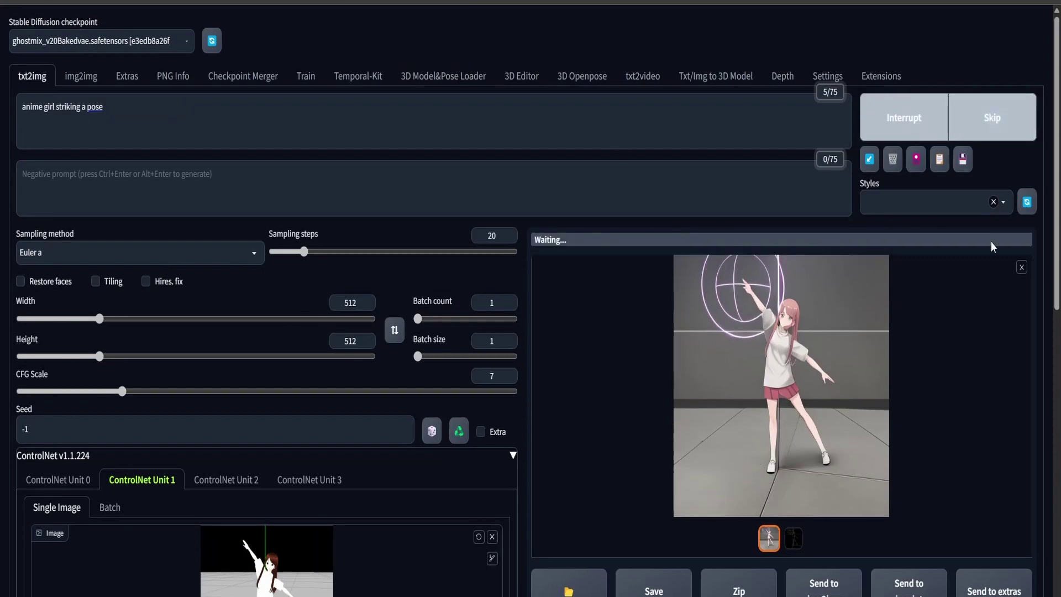
scroll(997, 310, down, 2)
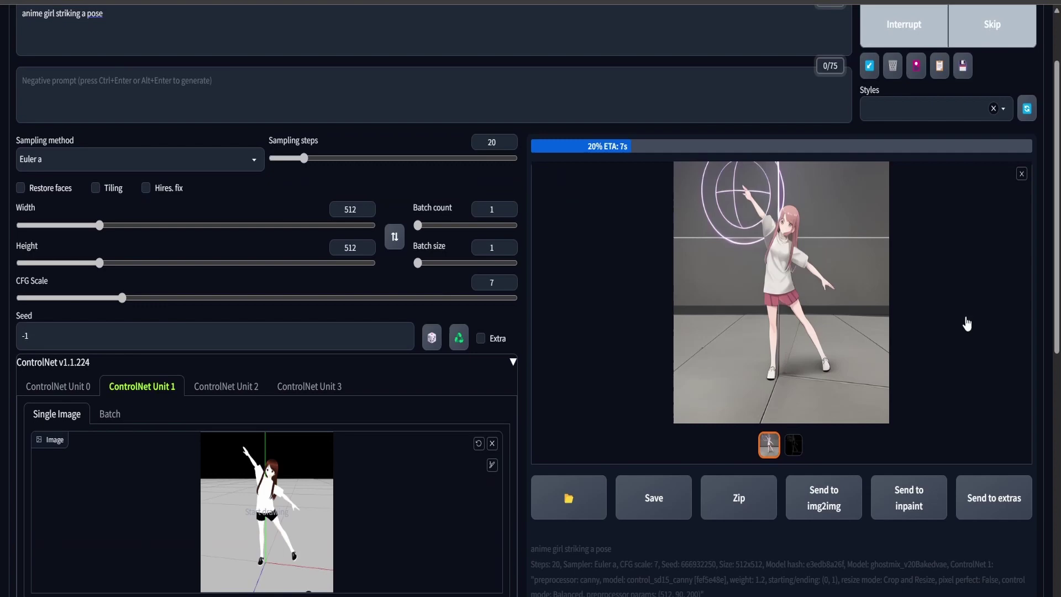
scroll(936, 275, up, 2)
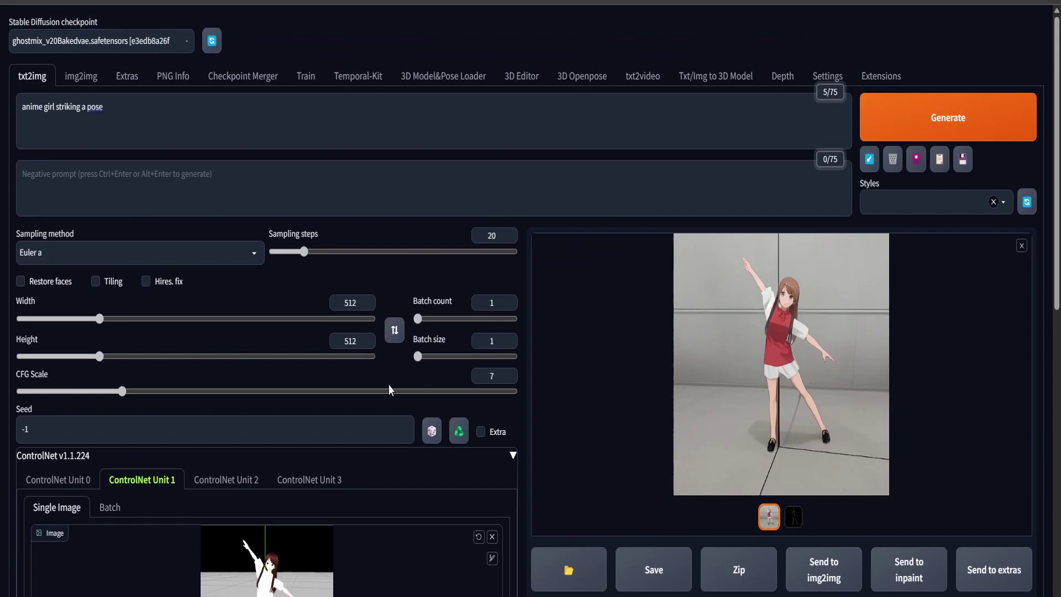
scroll(294, 525, down, 2)
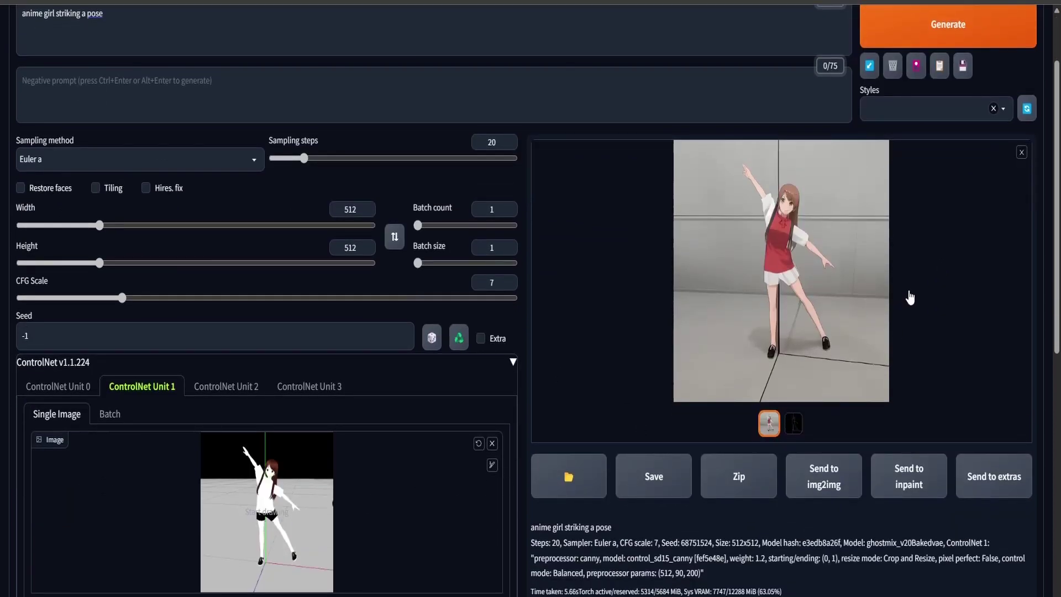
scroll(911, 297, up, 2)
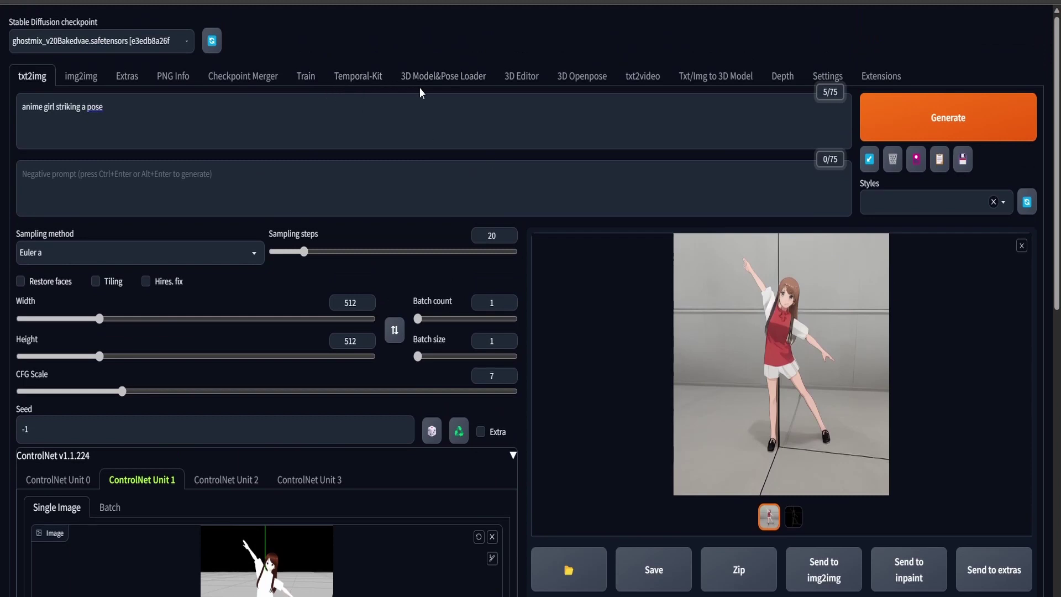
Open the room scene in the 3D Editor and inspect room mesh Cube007's geometry
click(521, 76)
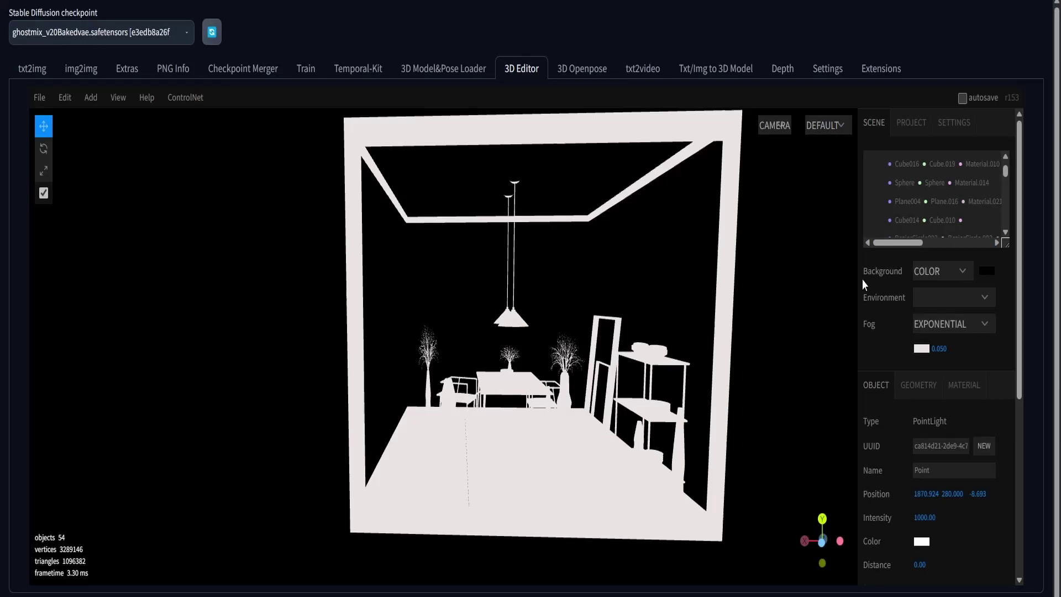
click(737, 361)
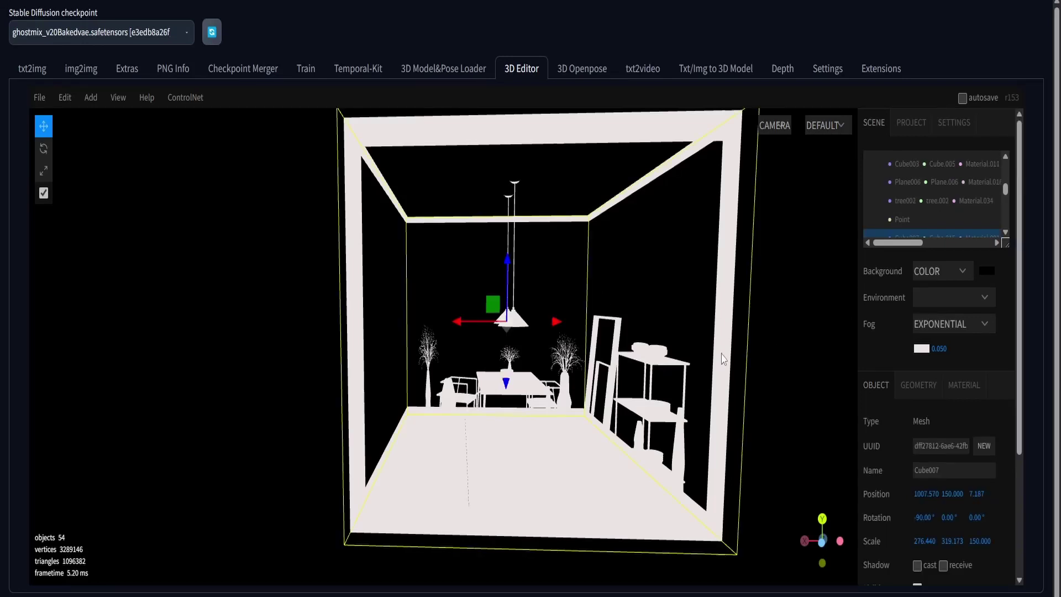
drag(507, 268, 545, 283)
scroll(920, 387, down, 4)
scroll(921, 446, up, 4)
click(916, 384)
scroll(917, 450, down, 3)
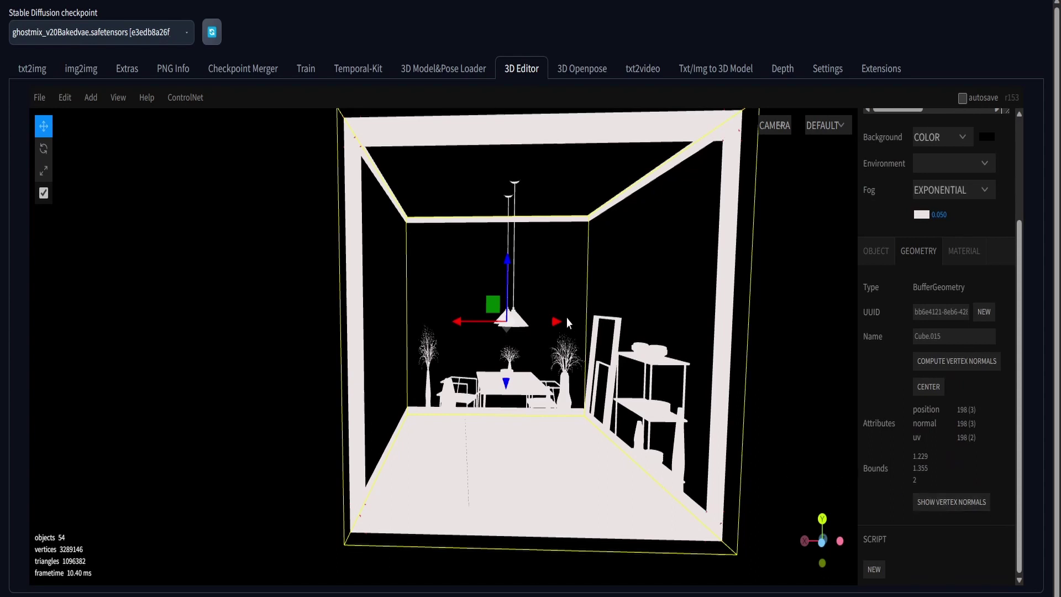
drag(569, 320, 543, 409)
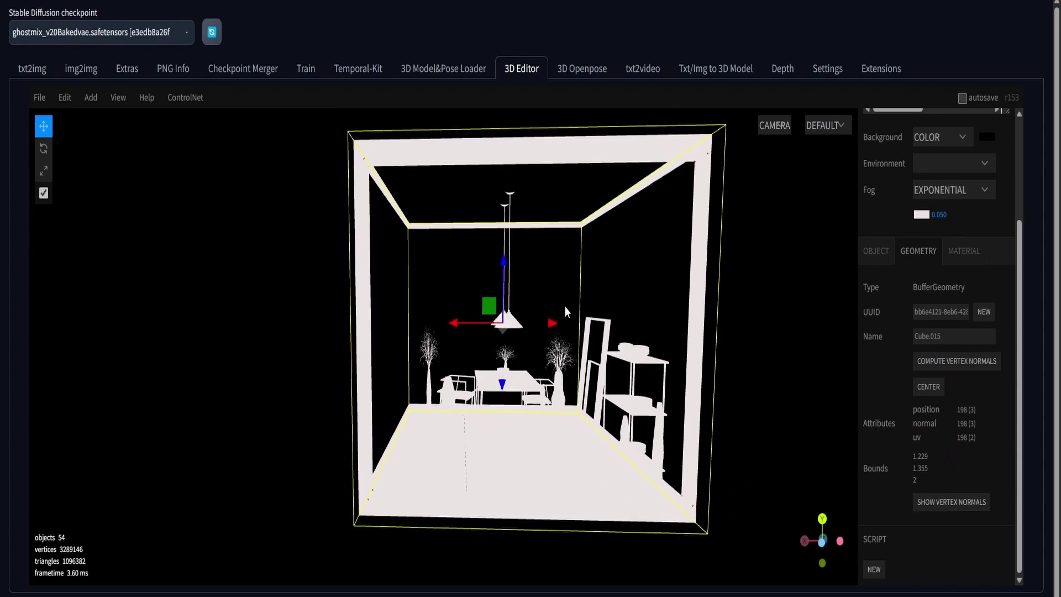
Turn off the table material's transparency and toggle its wireframe on and off
click(543, 409)
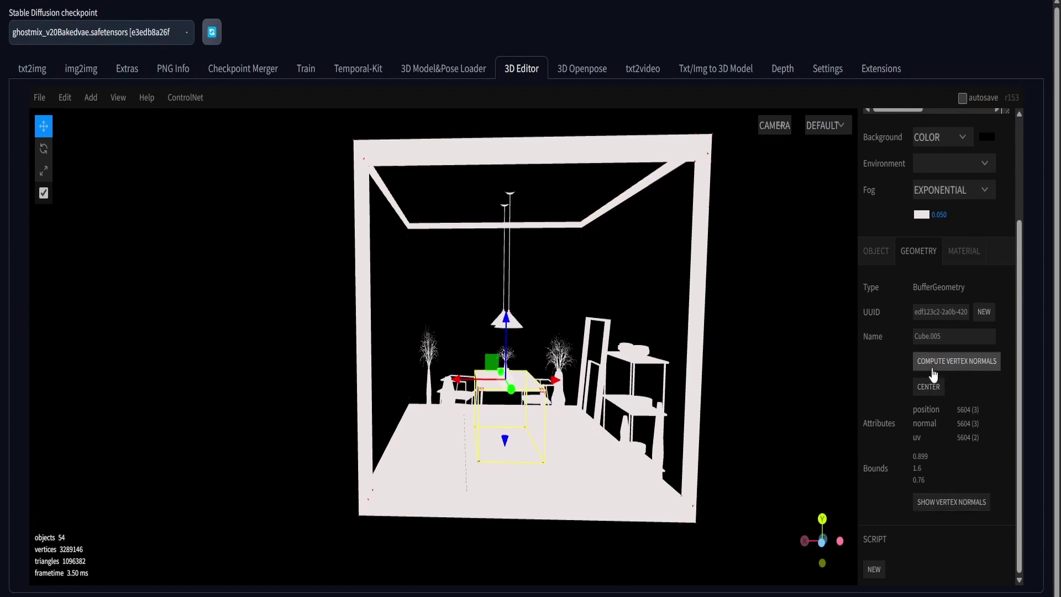
click(959, 260)
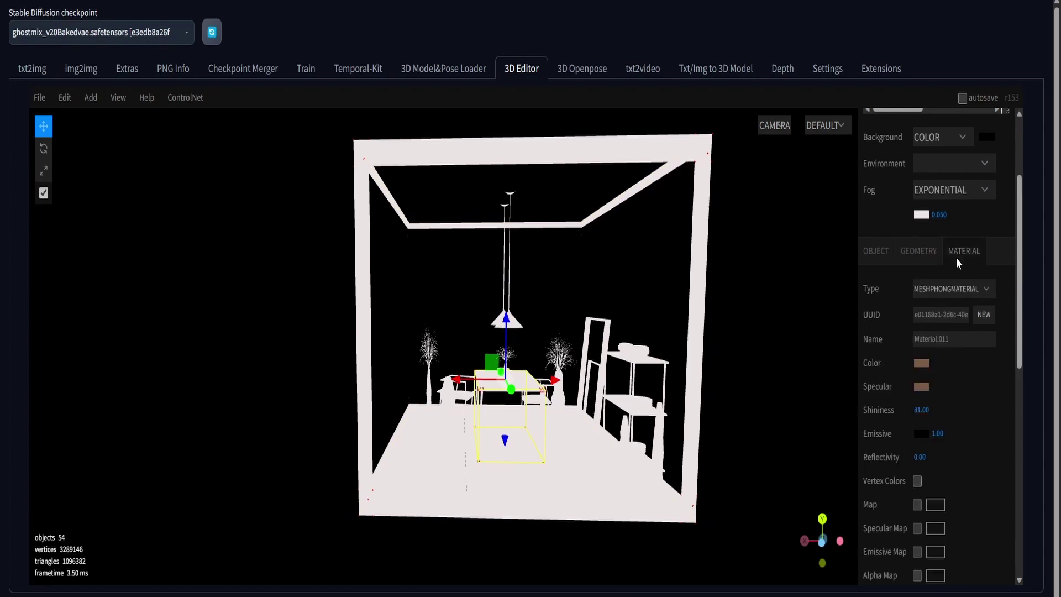
scroll(928, 445, down, 1)
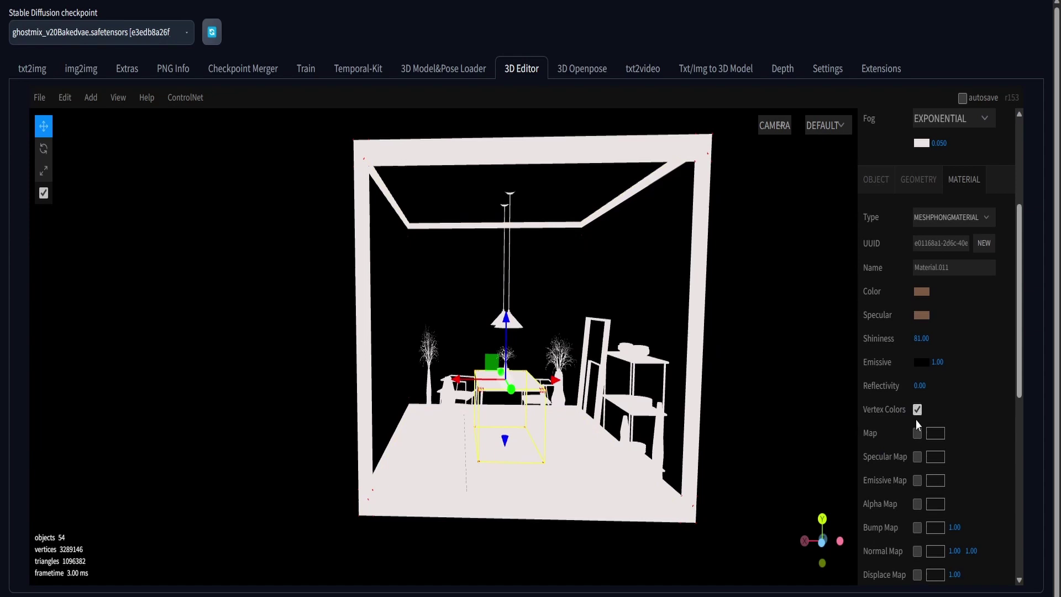
scroll(920, 439, down, 6)
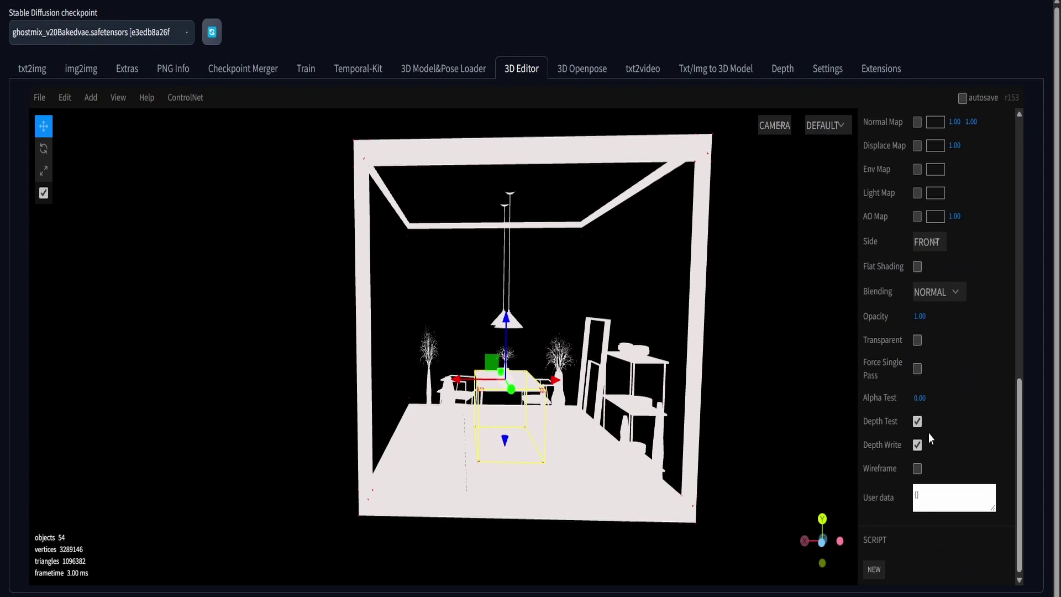
scroll(929, 436, up, 1)
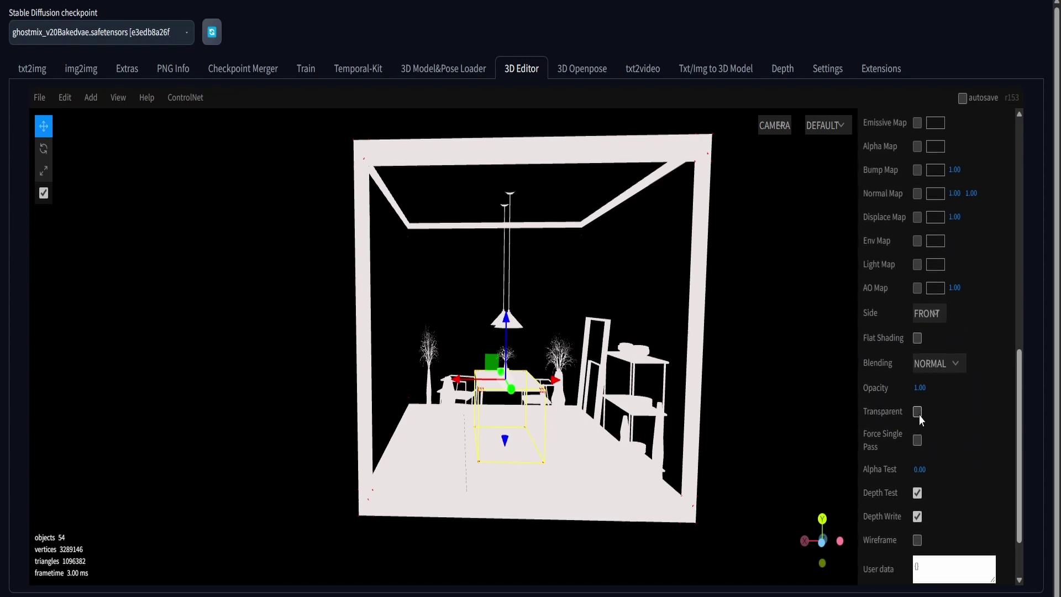
click(919, 413)
scroll(920, 440, down, 1)
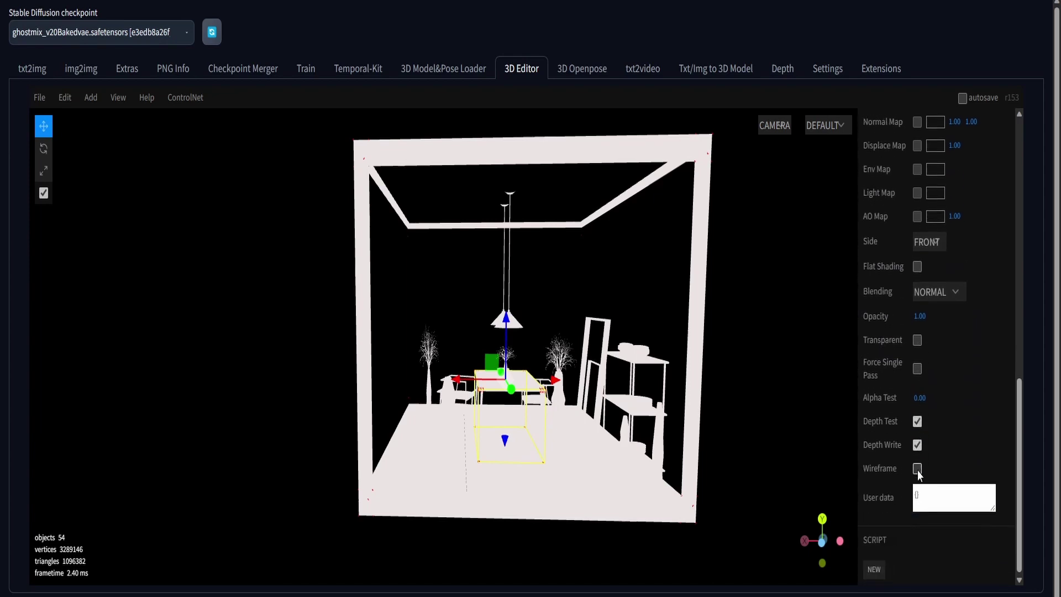
click(918, 470)
click(917, 469)
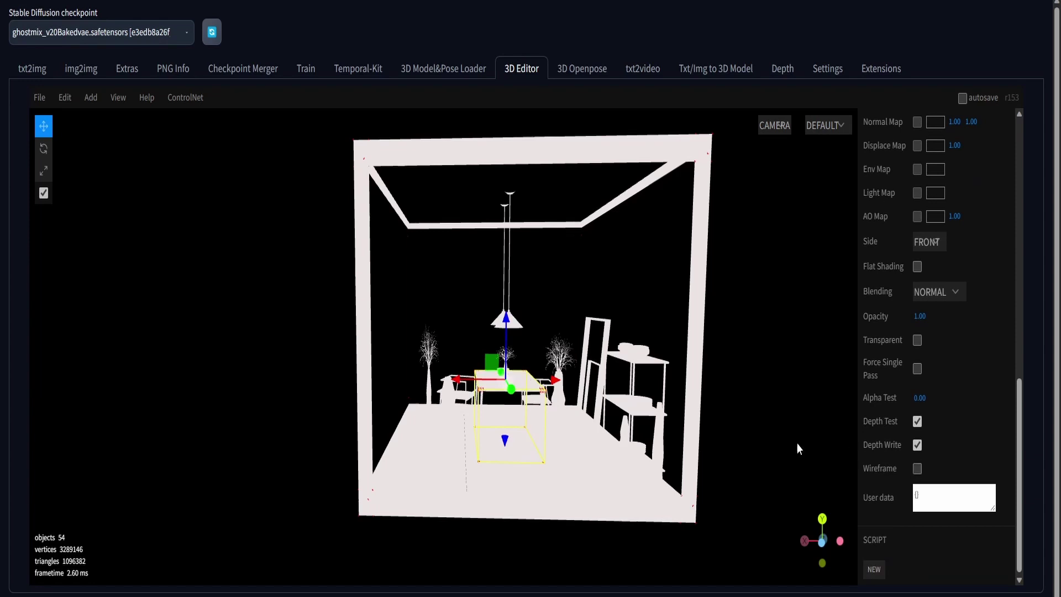
Toggle the whole room's wireframe on and off, then select the floor-edge, wall frame and floor
click(691, 480)
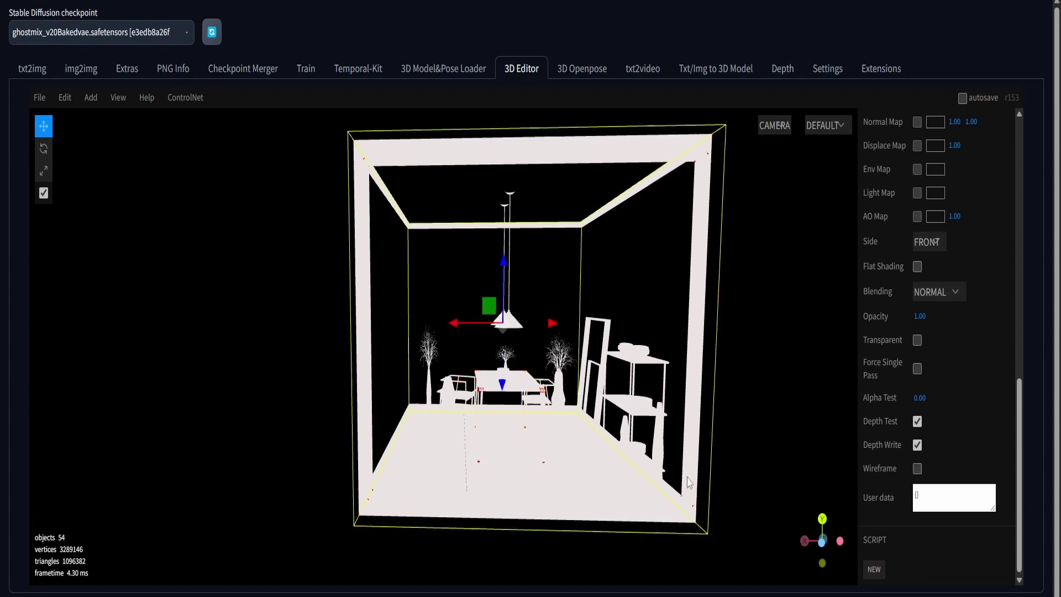
click(917, 469)
click(918, 468)
click(532, 385)
click(788, 349)
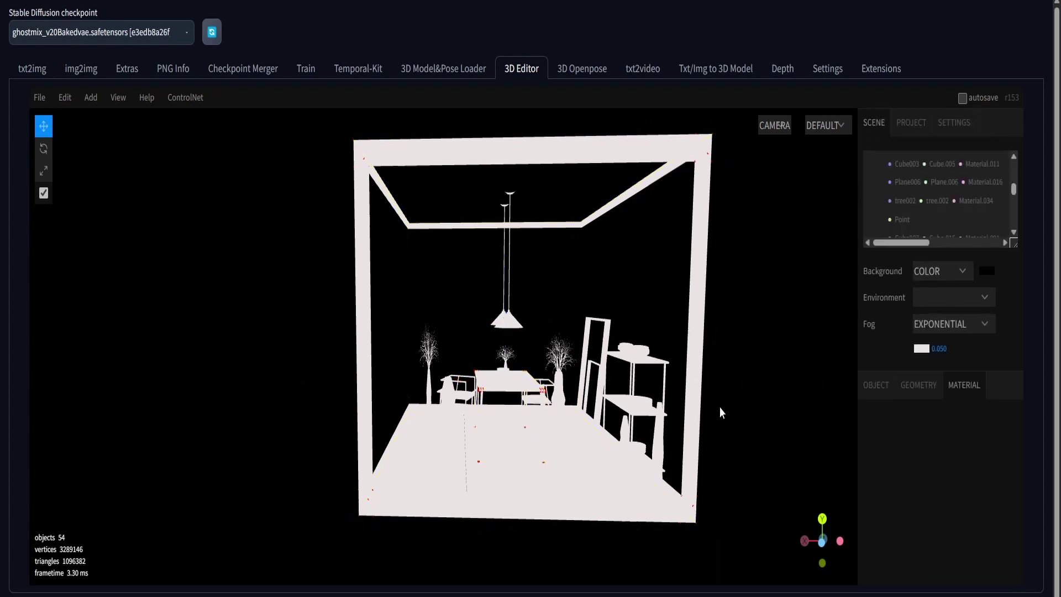
click(610, 441)
click(705, 317)
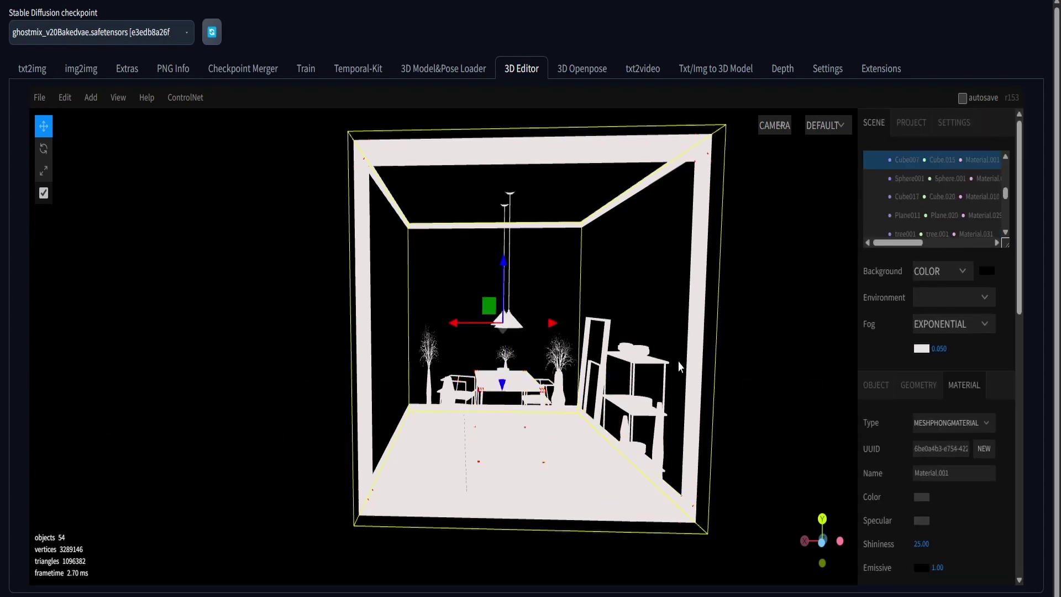
click(580, 475)
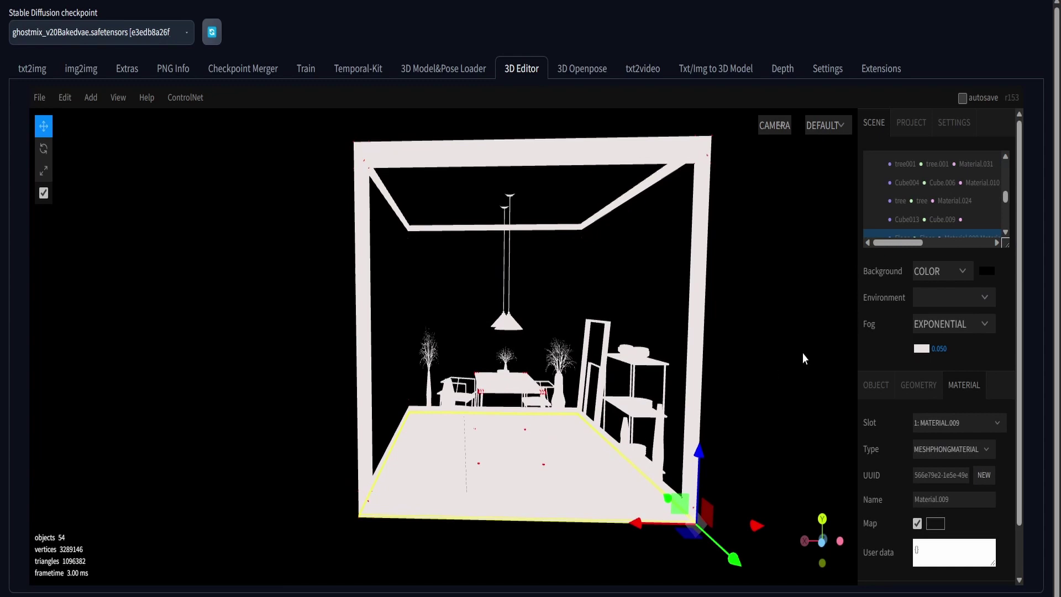
Set the scene background to RGB 65,31,31, environment to MODELVIEWER and fog to LINEAR
click(986, 272)
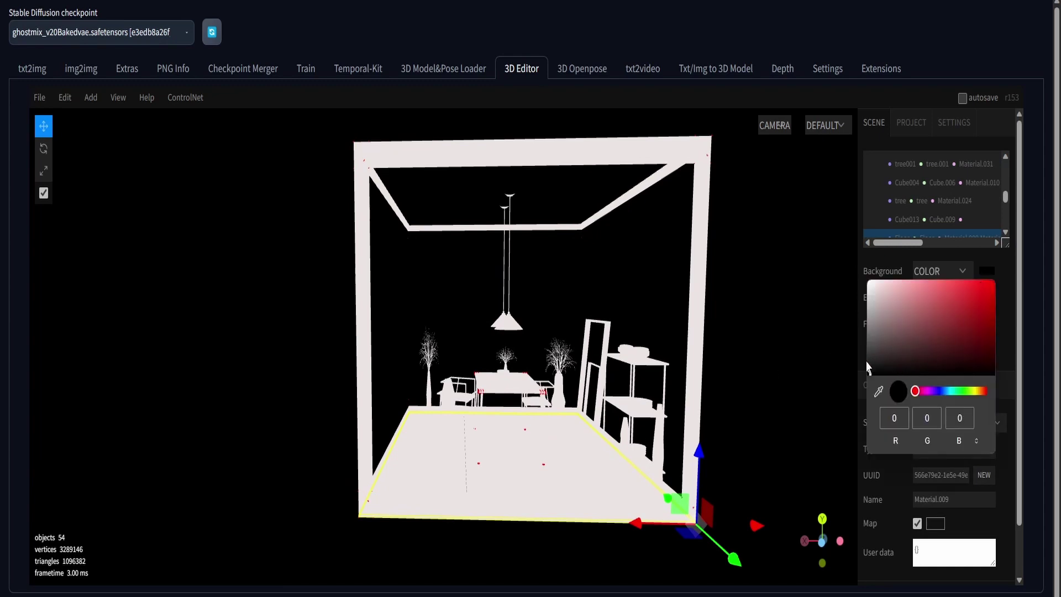
drag(868, 367, 964, 356)
click(1003, 315)
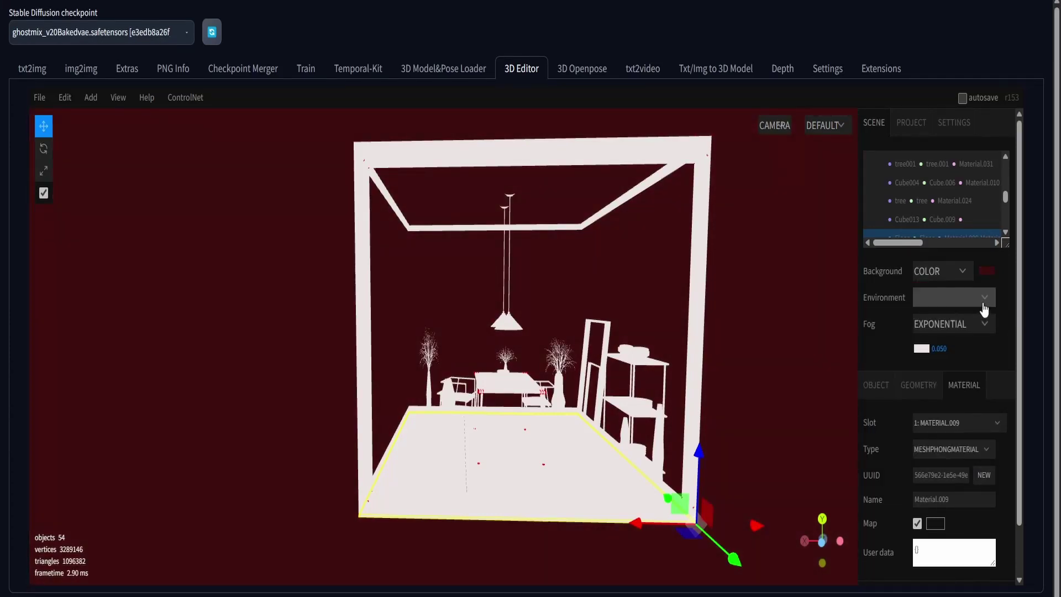
click(985, 309)
click(964, 327)
click(964, 308)
click(946, 344)
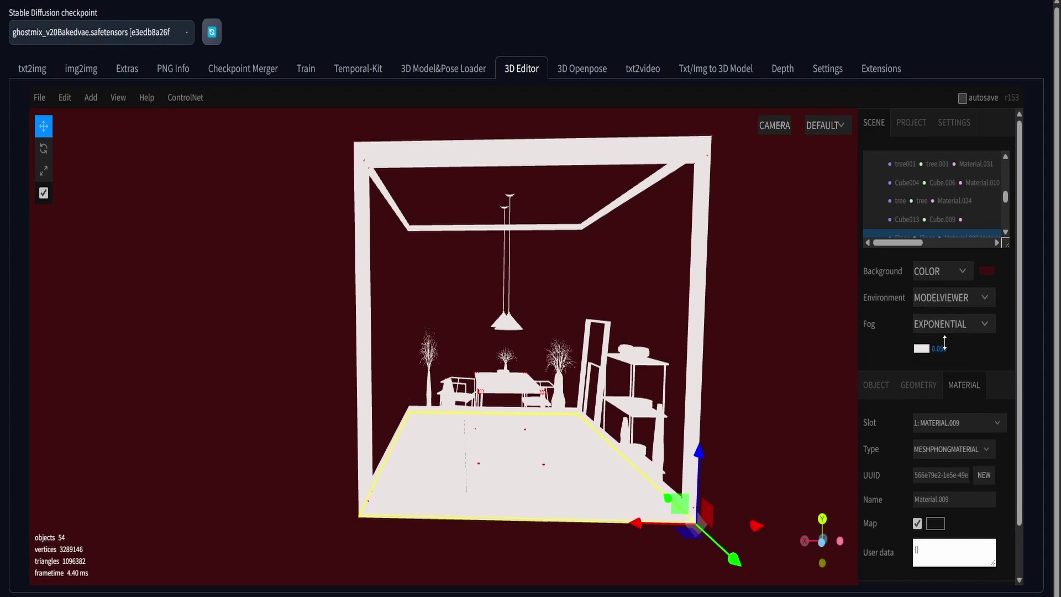
click(972, 328)
click(943, 359)
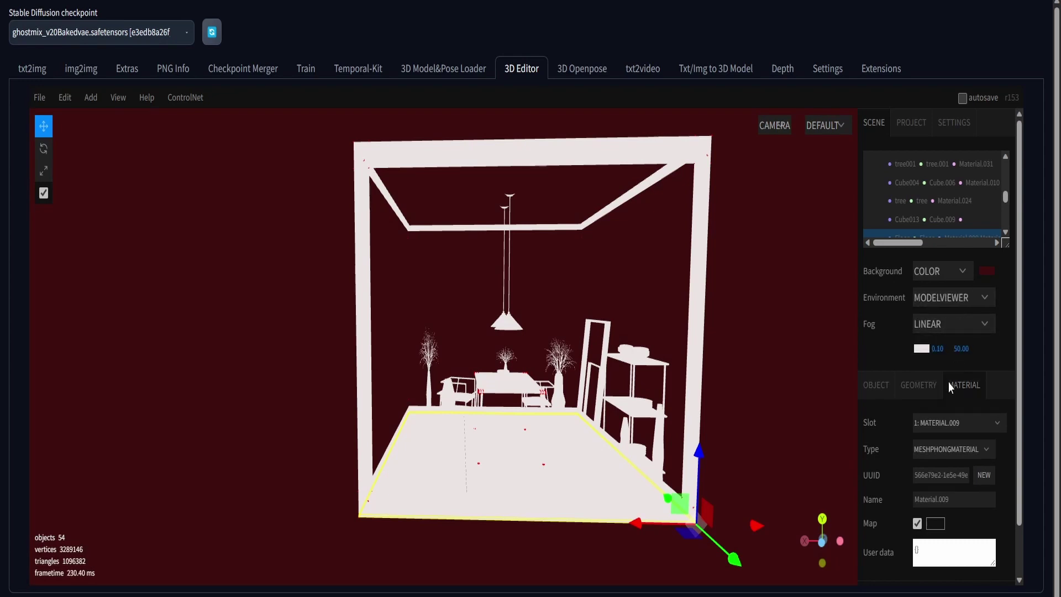
Enable shadow casting on the Floor mesh, then clear the selection
click(923, 387)
scroll(891, 426, down, 1)
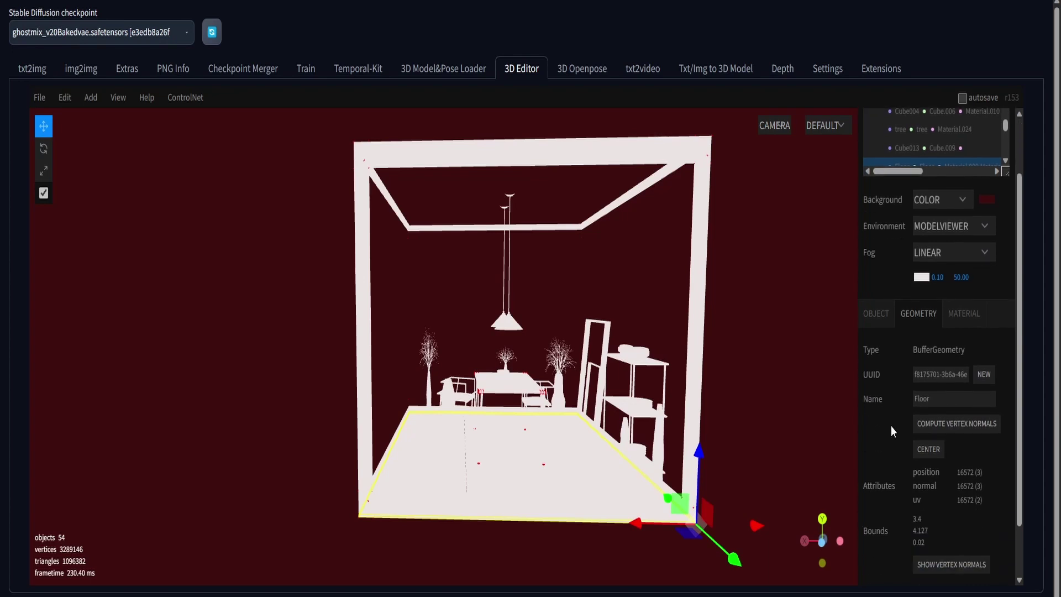
click(884, 313)
scroll(895, 403, down, 1)
scroll(896, 407, down, 1)
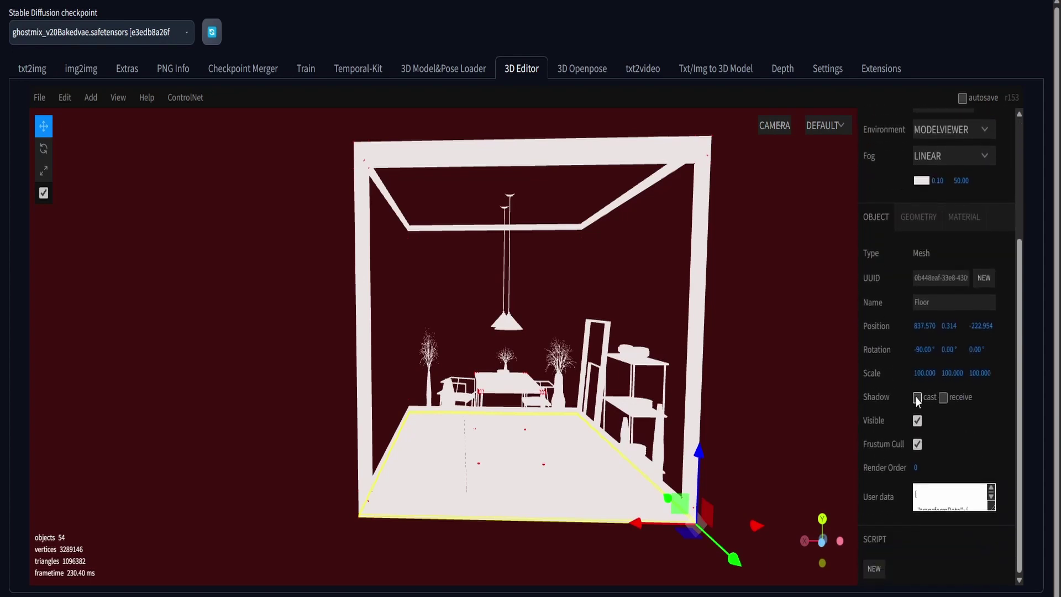
click(917, 396)
scroll(967, 336, up, 3)
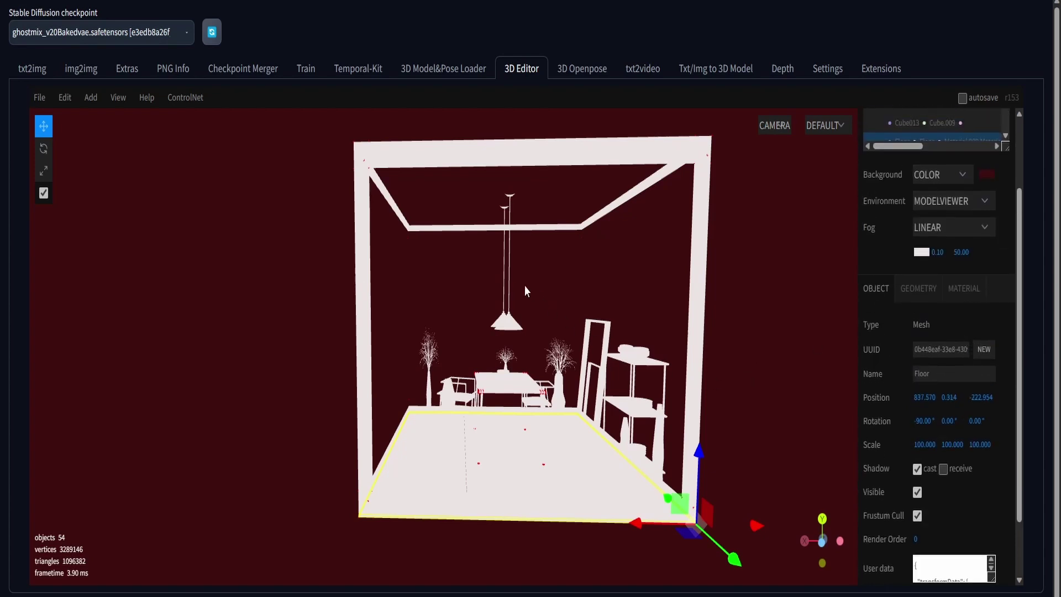
click(501, 304)
click(509, 316)
click(632, 324)
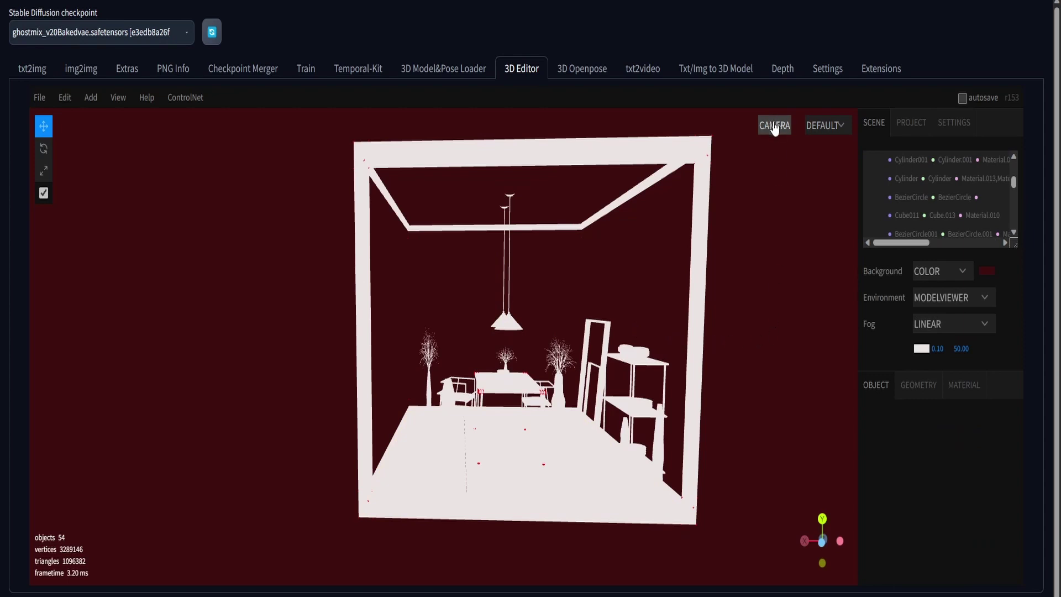
Send the room scene view to txt2img ControlNet
mouse_move(192, 99)
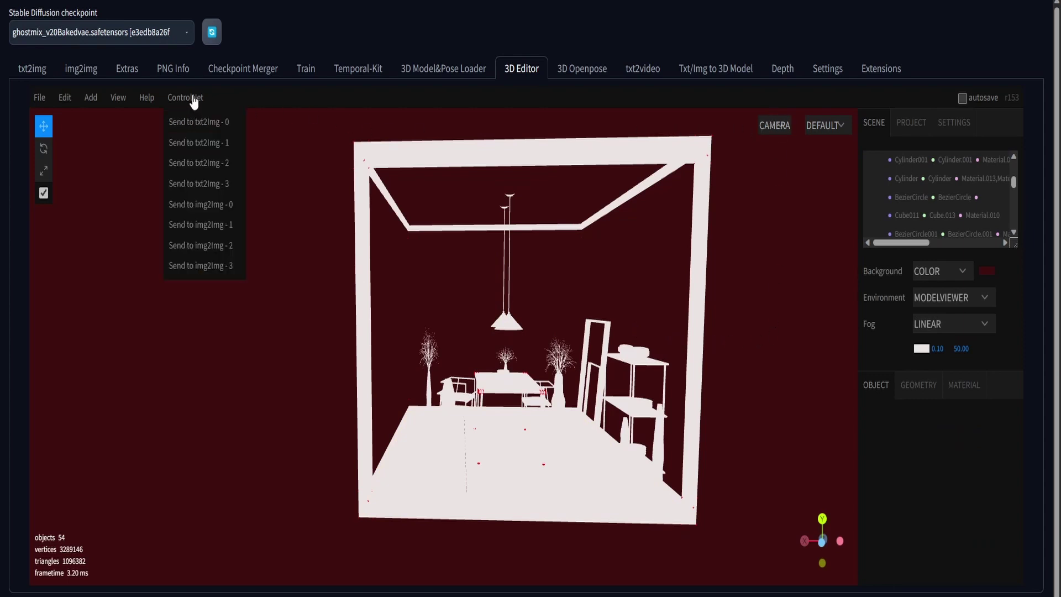
click(197, 145)
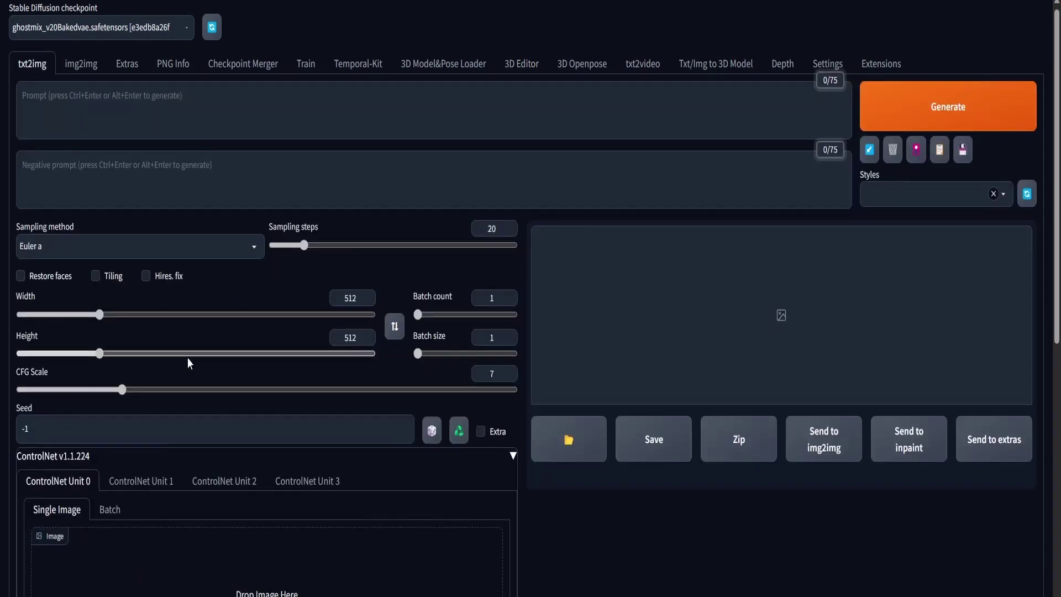
scroll(187, 357, down, 4)
scroll(187, 357, up, 4)
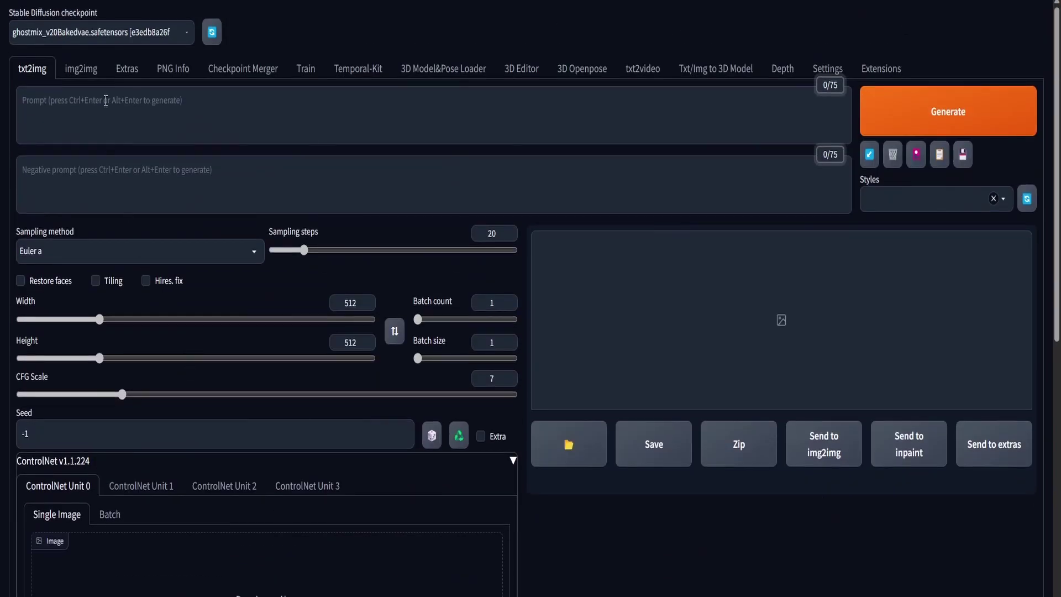
Switch the checkpoint to xsarchitectural_v11.ckpt
click(108, 34)
scroll(109, 557, down, 10)
scroll(106, 396, up, 10)
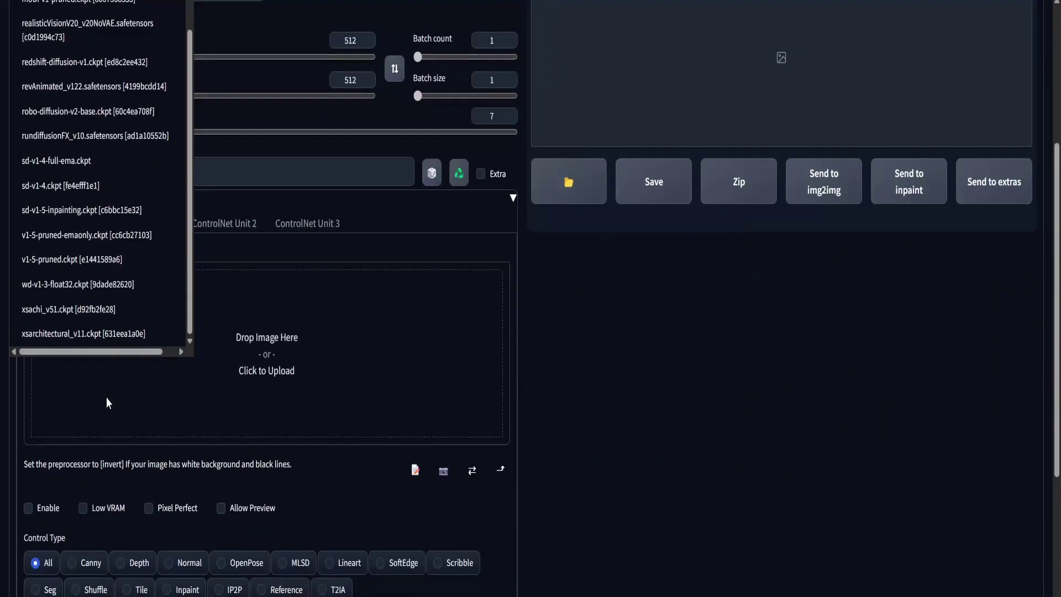
click(111, 429)
Enable ControlNet Unit 0 with MLSD and enter the prompt 'interioe modern isometric room'
click(200, 106)
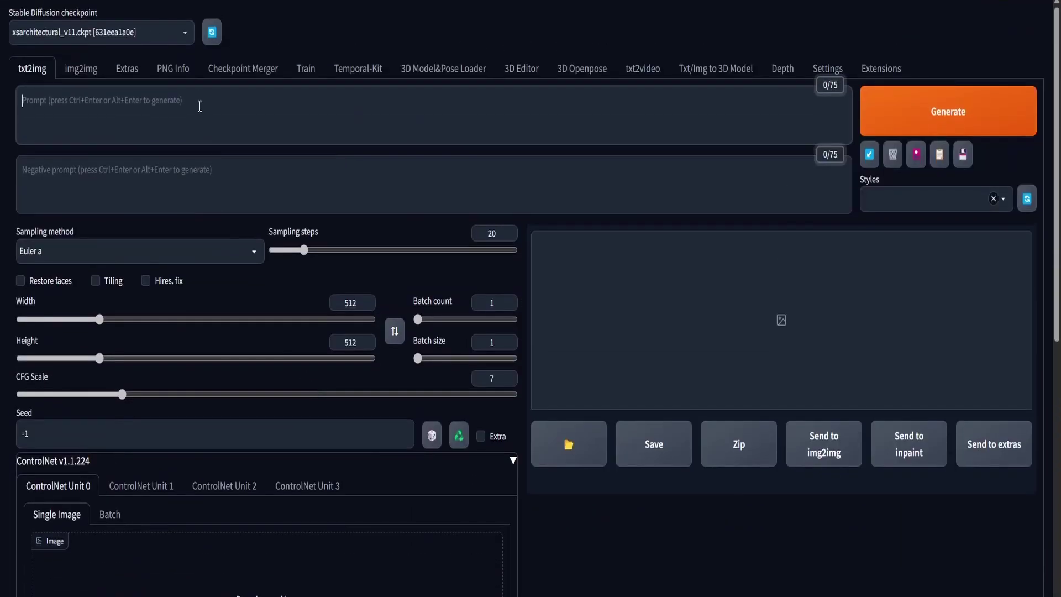
scroll(209, 331, down, 5)
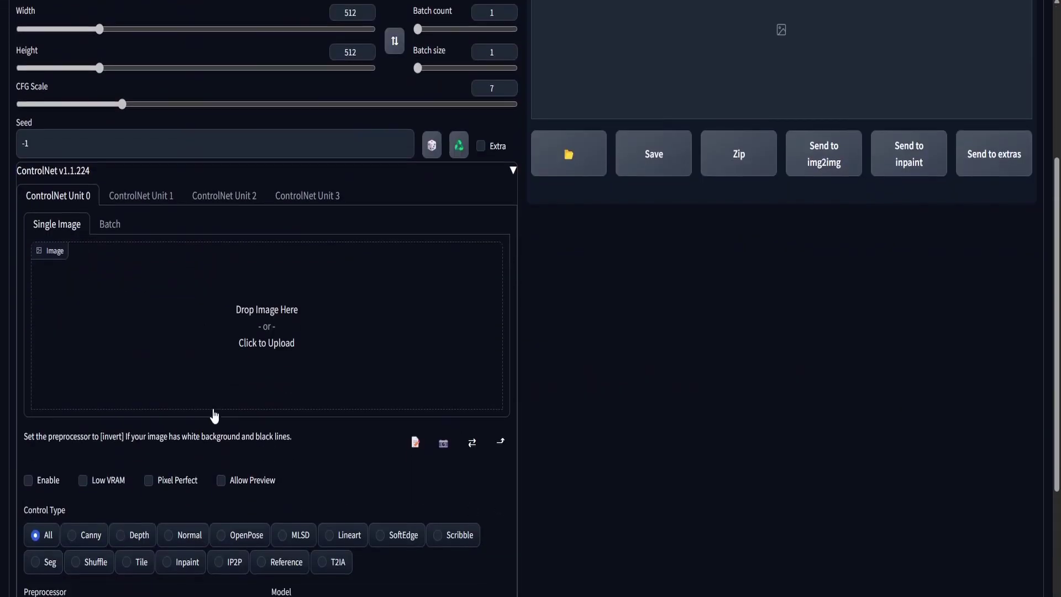
click(298, 535)
click(29, 481)
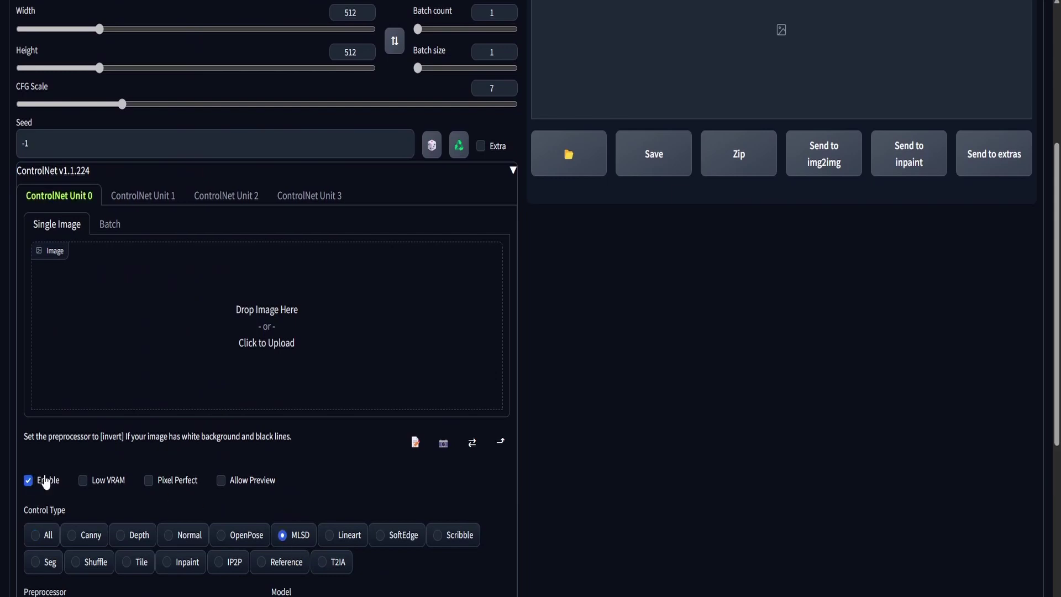
scroll(182, 389, up, 5)
click(225, 124)
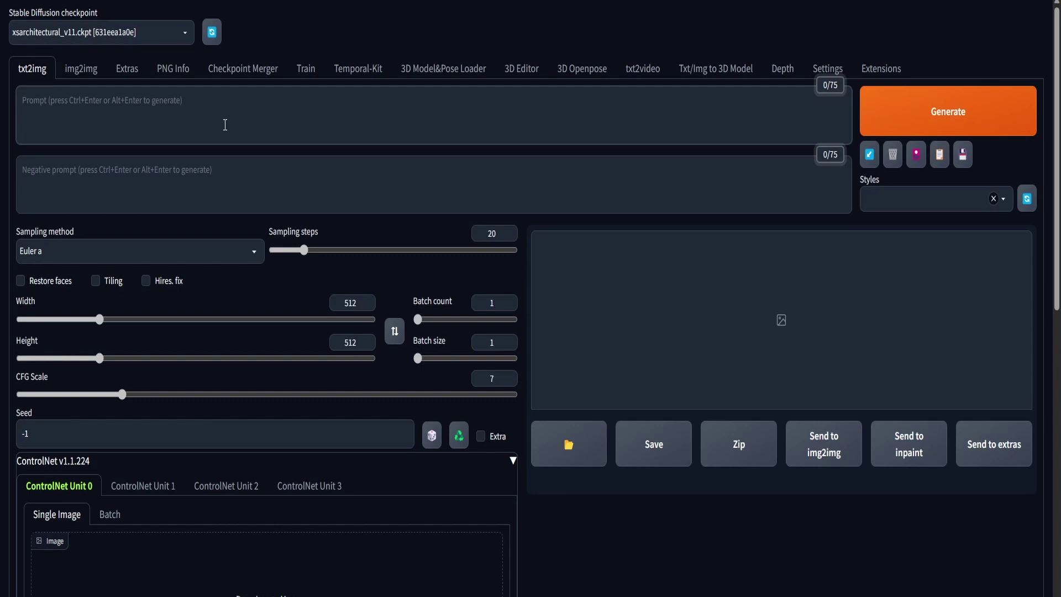
text(inter)
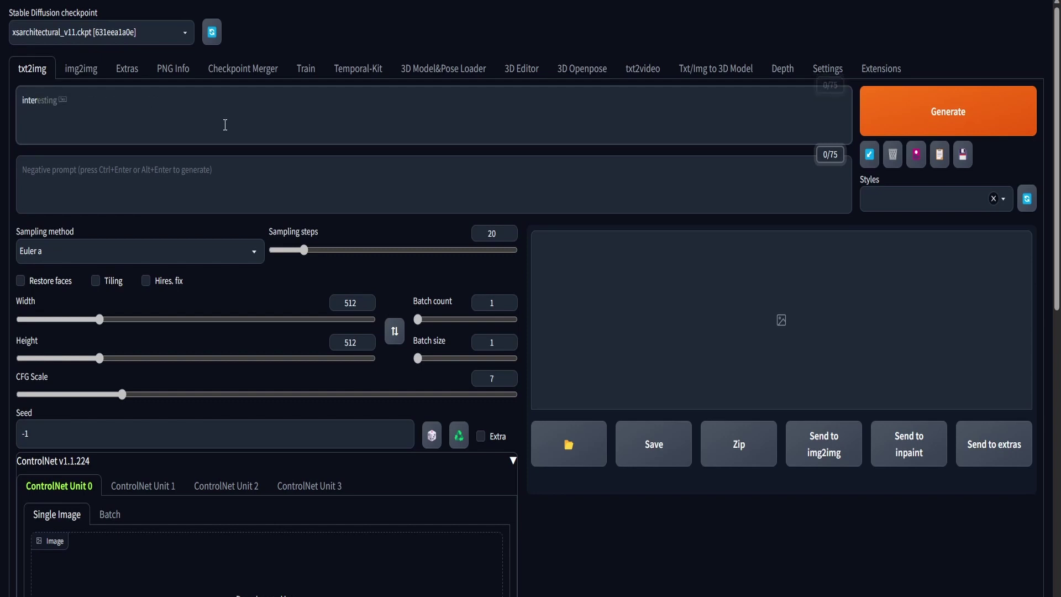
text(ioe)
text( mode)
text(rn)
text( isomet)
text(ric room)
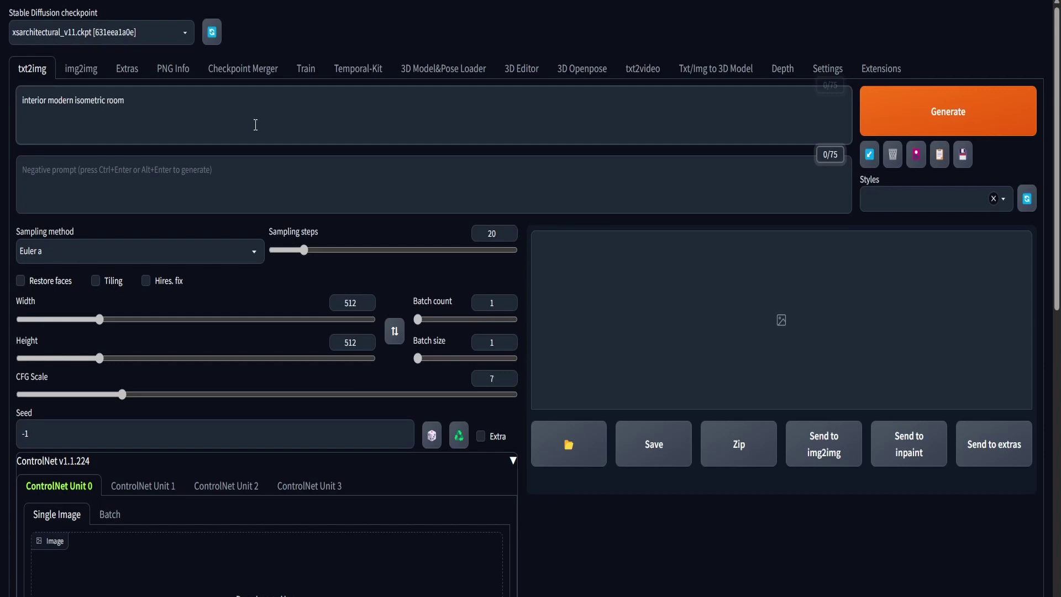
Generate the modern isometric room image from the prompt and ControlNet scene
key(ctrl+Return)
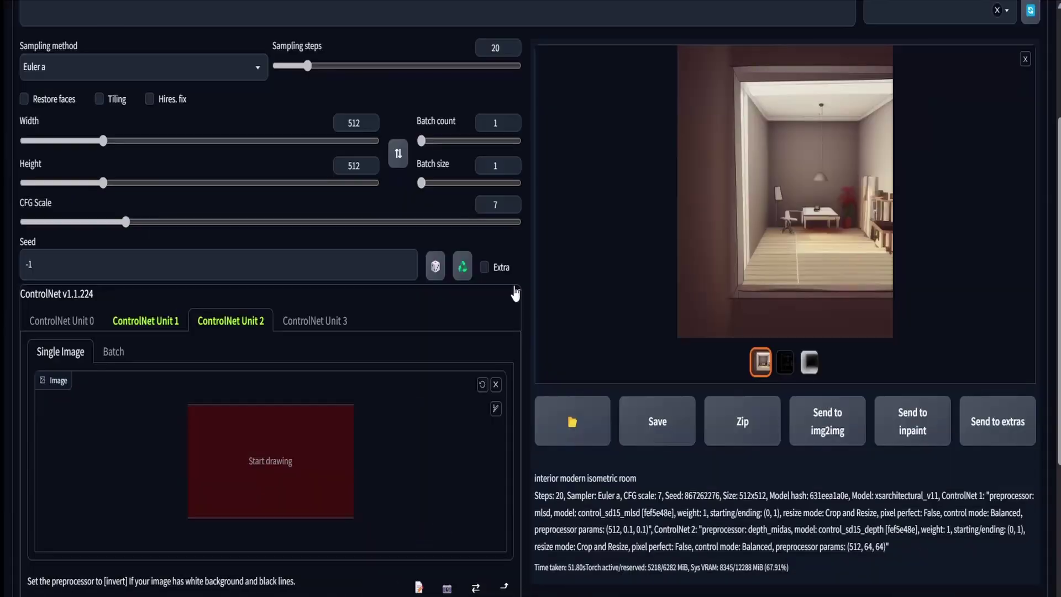
scroll(515, 293, up, 4)
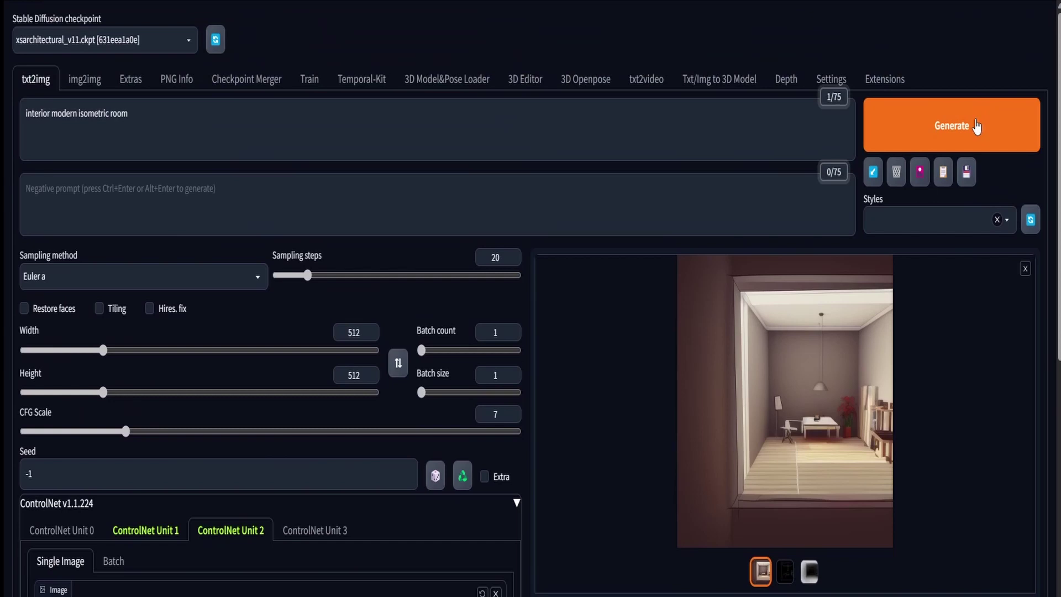
click(976, 126)
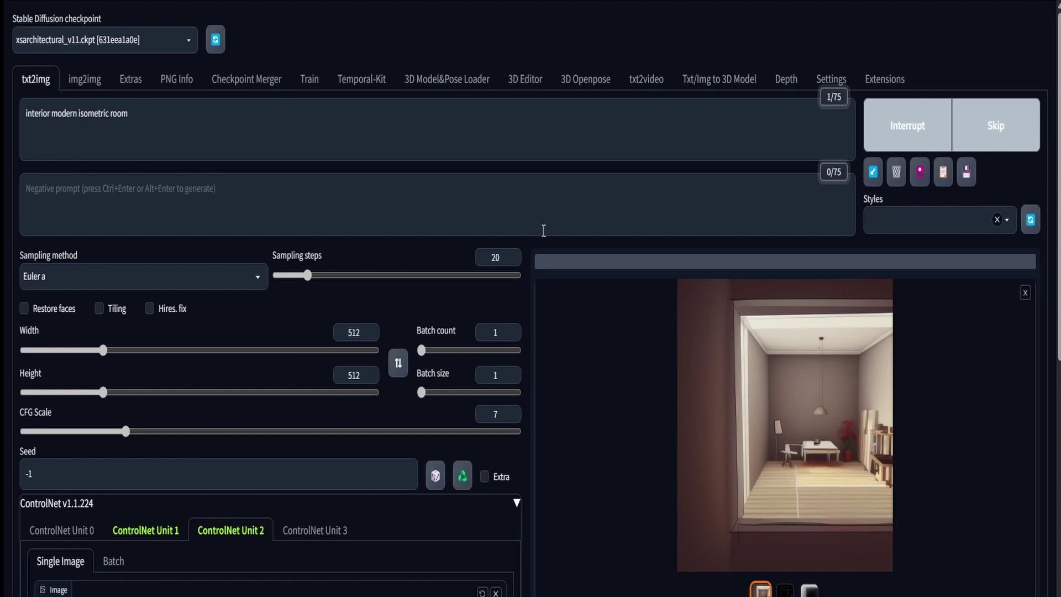
Check the ControlNet Unit 1 and 2 tabs, then preview the generated room full-screen and close it
scroll(596, 289, down, 5)
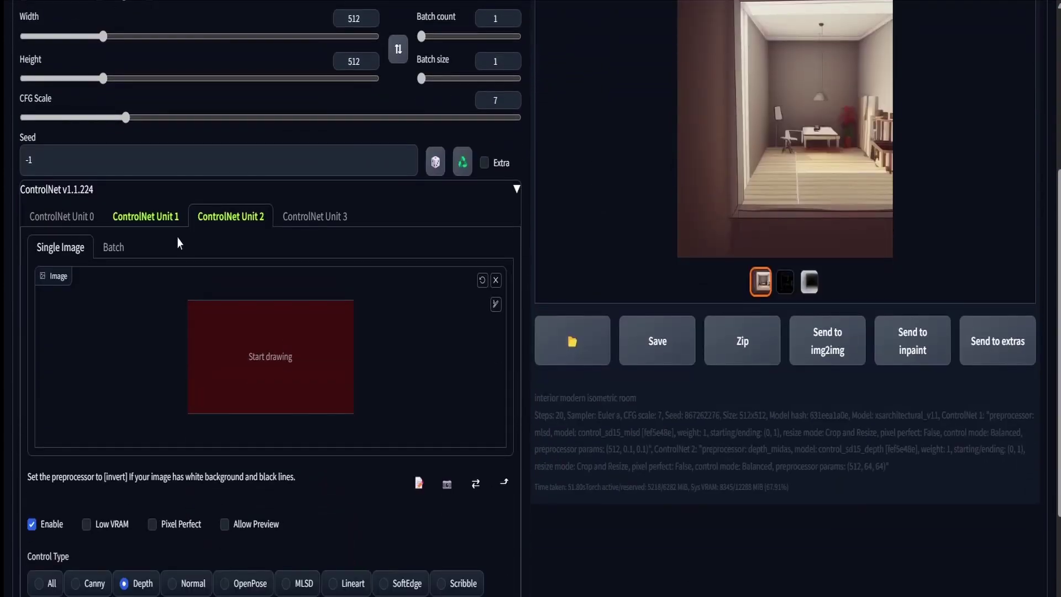
click(164, 218)
click(231, 219)
scroll(633, 243, up, 3)
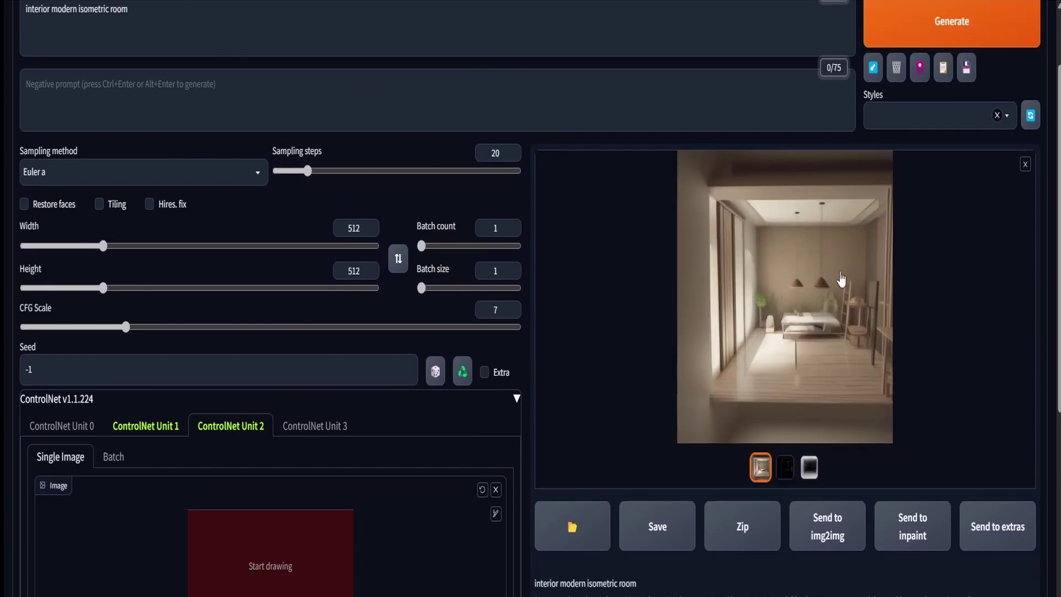
click(841, 279)
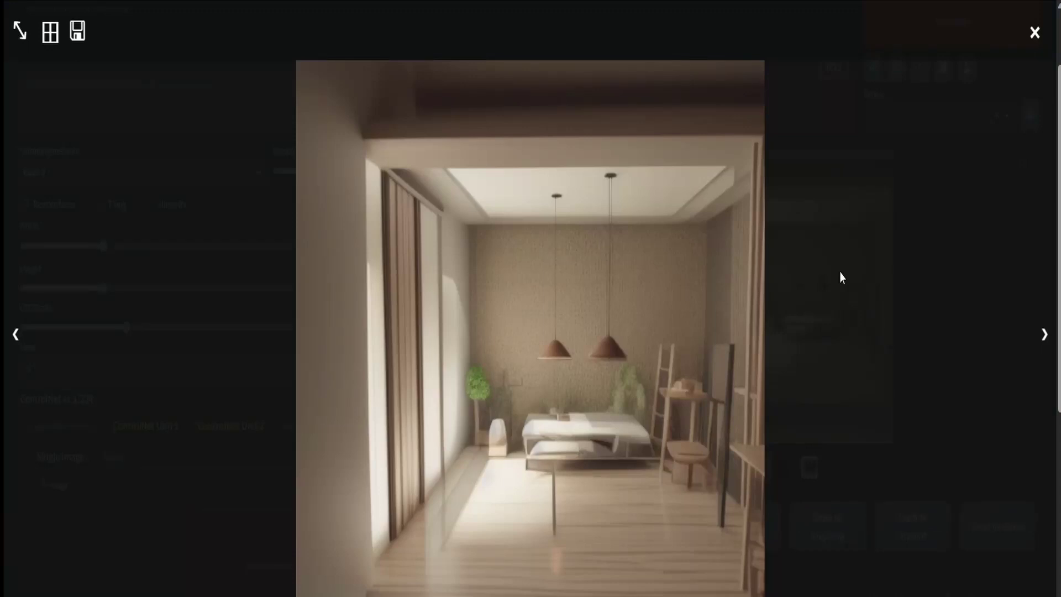
click(939, 259)
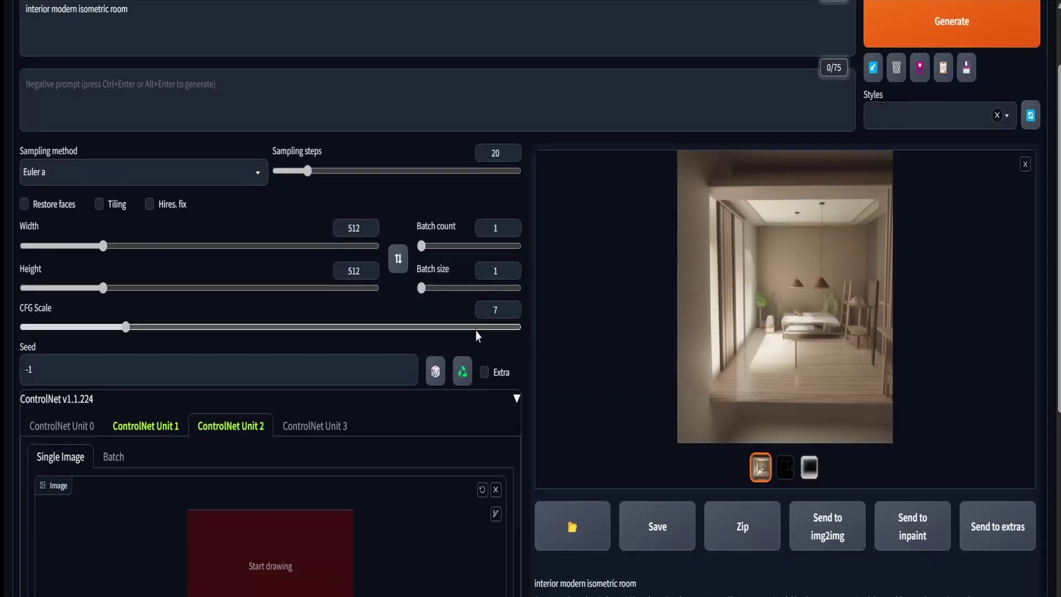
scroll(475, 330, down, 5)
scroll(475, 330, up, 7)
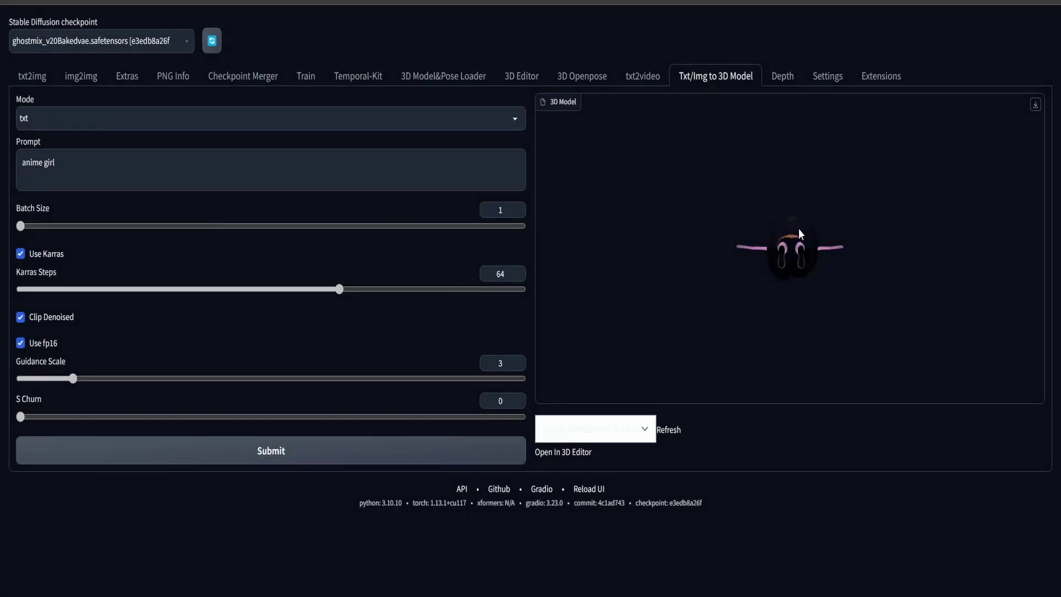
Rotate the T-posed anime girl model to a front view, then tilt it diagonally
drag(800, 233, 801, 301)
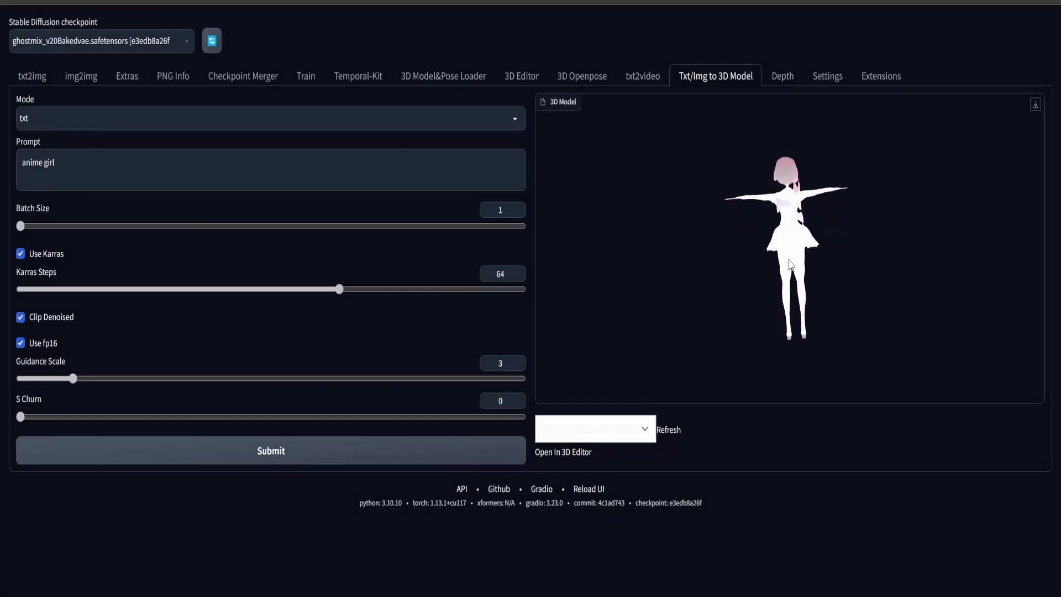
drag(790, 265, 694, 35)
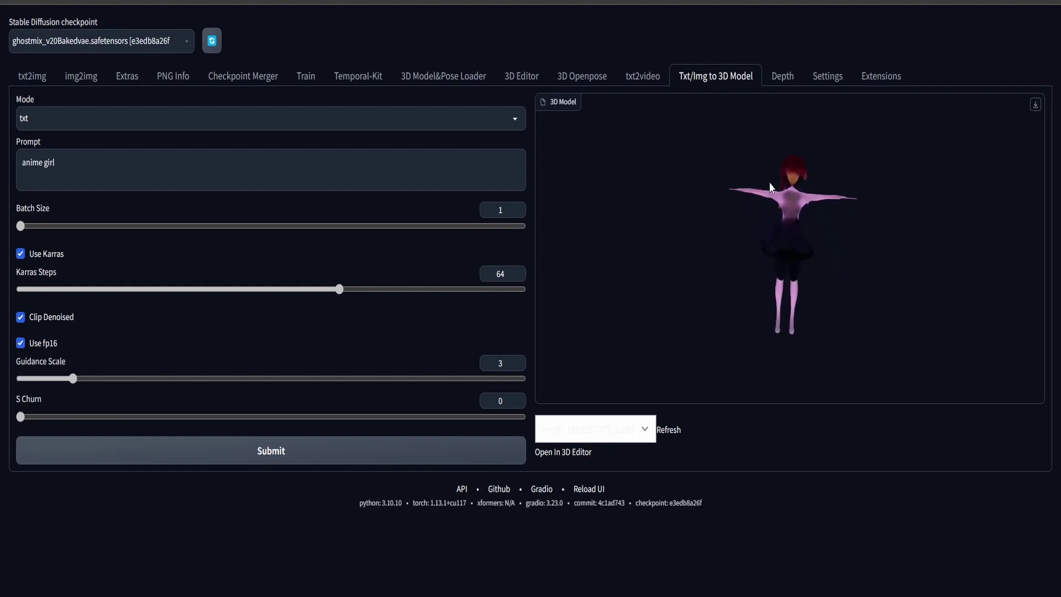